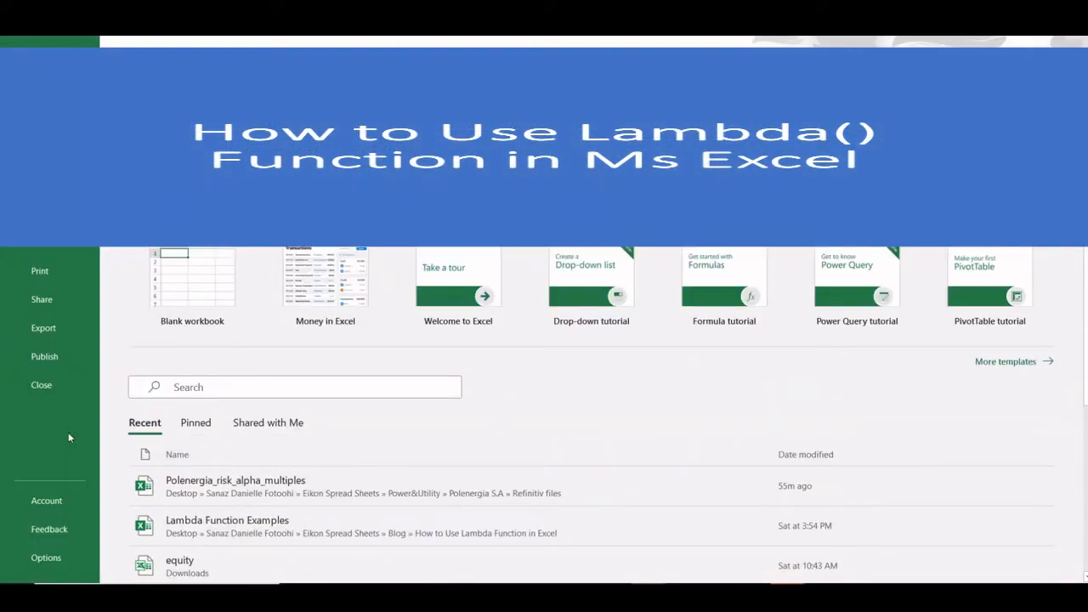
- Check the Office Insider channel and update options on the Account page without changing them, then return to the workbook
click(52, 502)
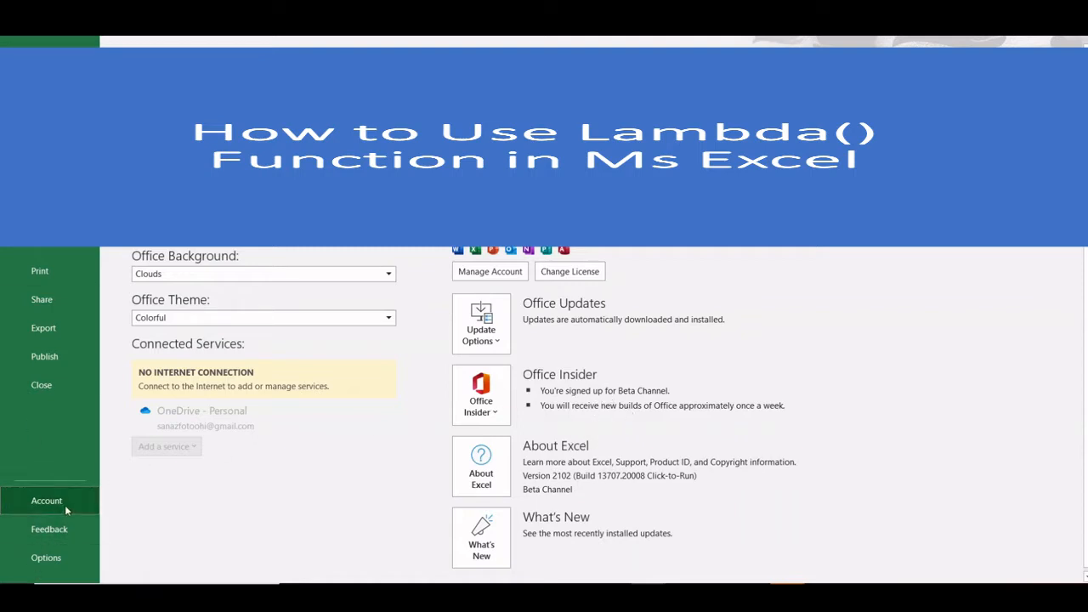
click(491, 403)
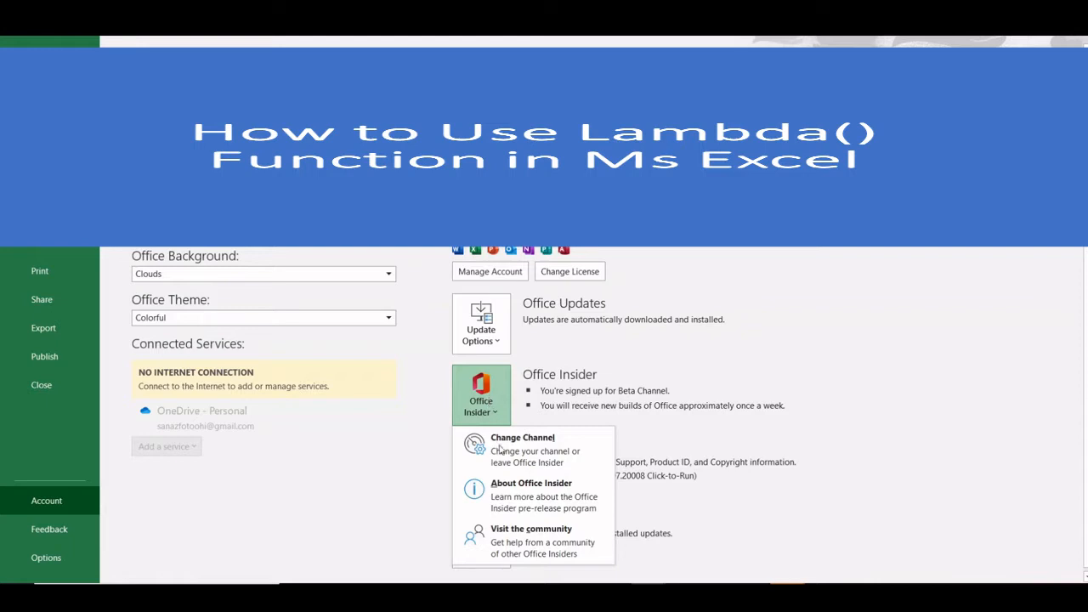
click(516, 457)
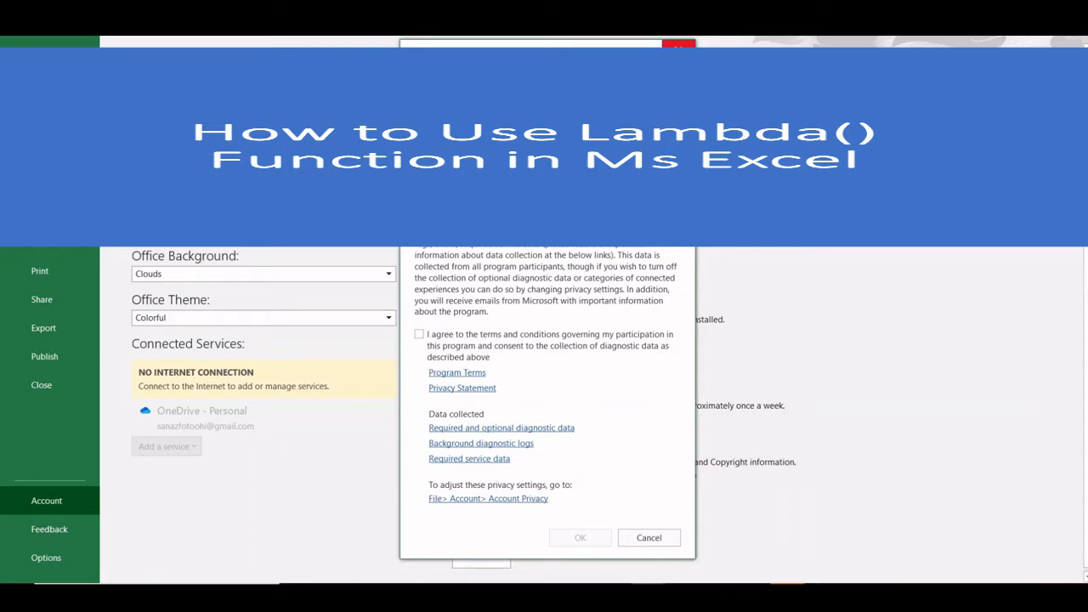
click(678, 43)
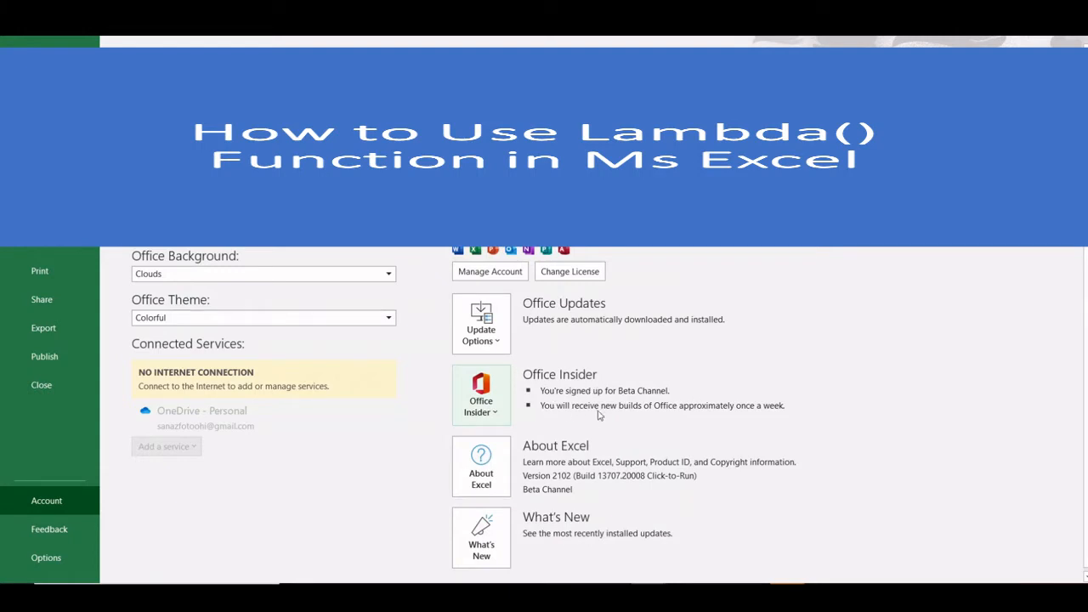
click(504, 345)
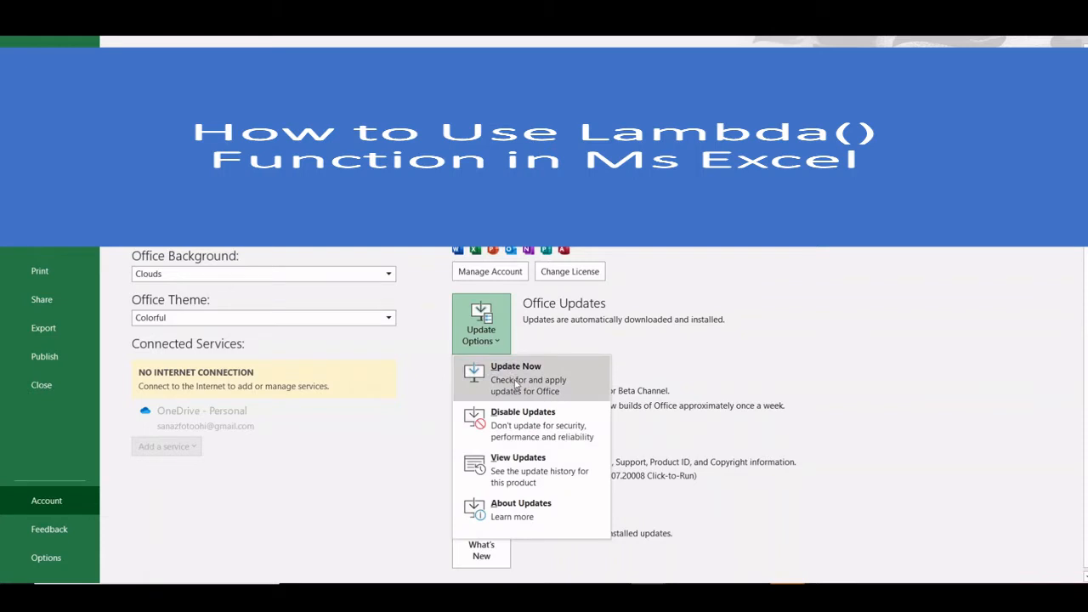
click(343, 493)
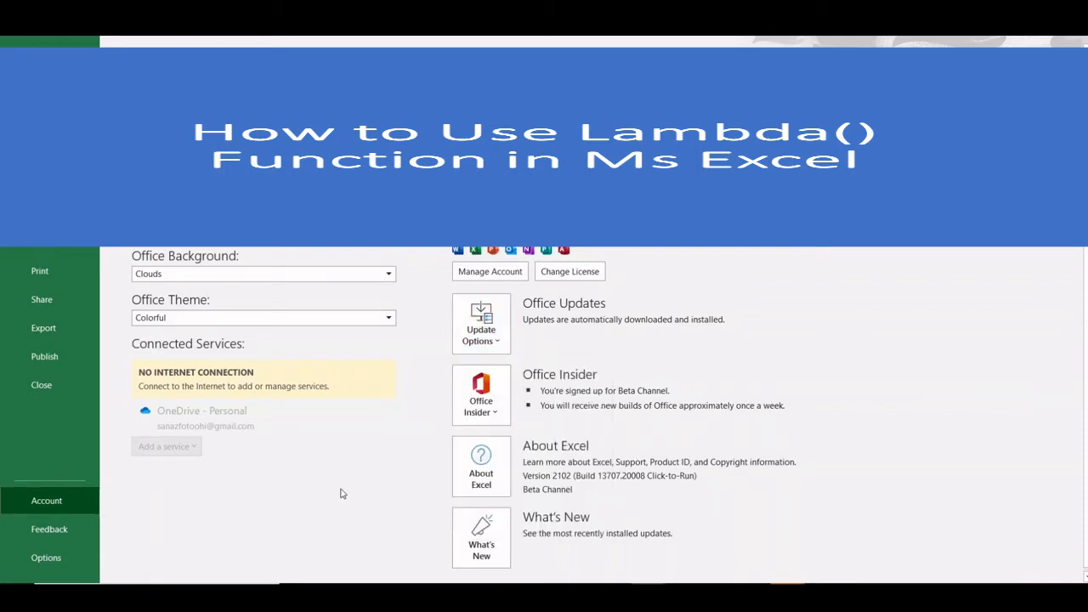
click(20, 63)
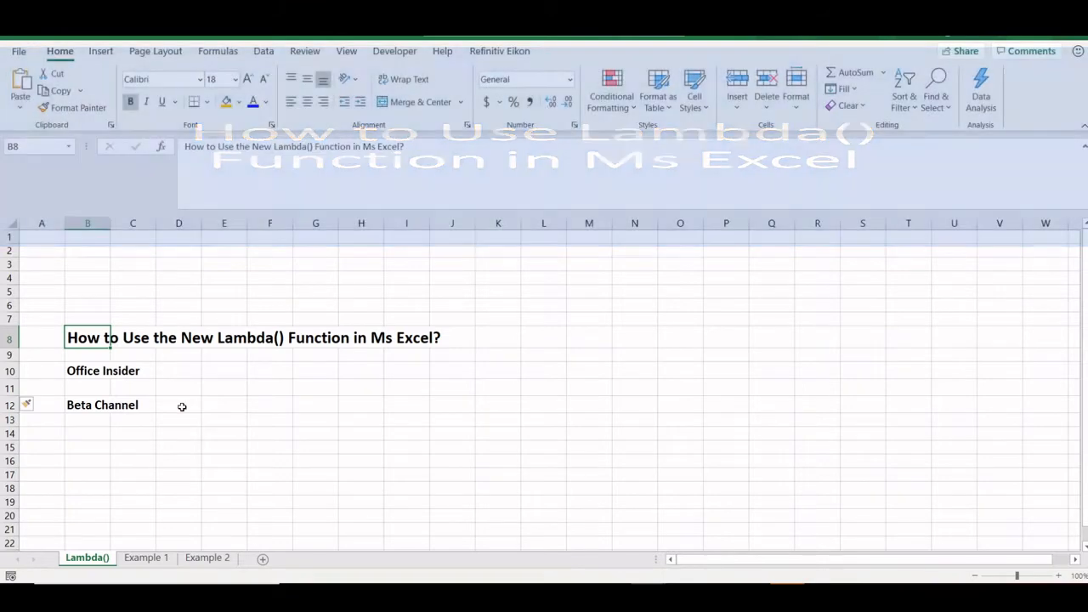
- Start a trial =LAMBDA( formula in B16 to see its tooltip, then cancel it
click(107, 462)
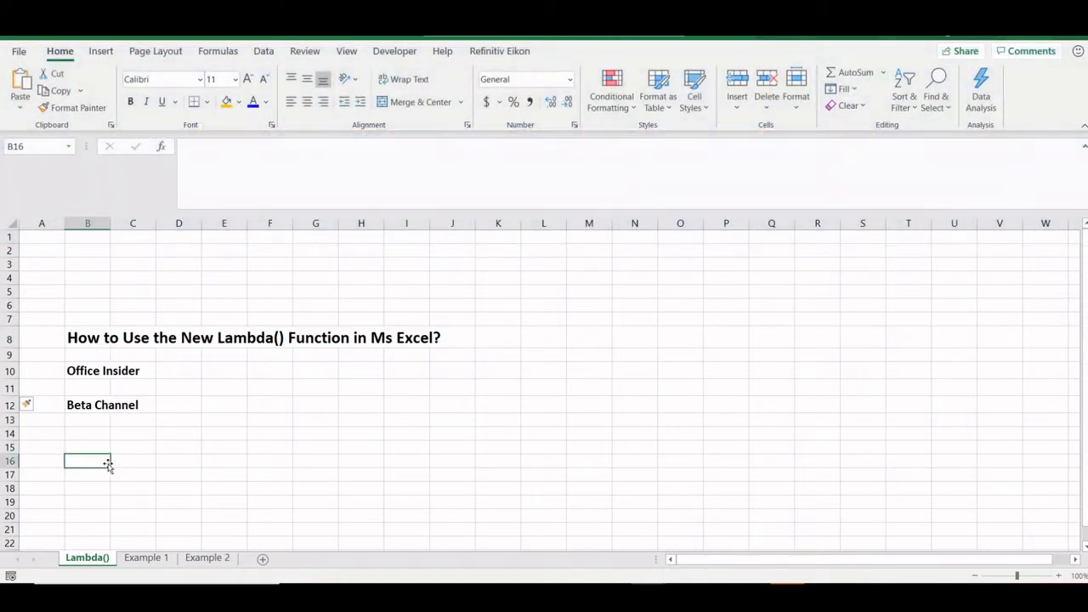
text(=lambda)
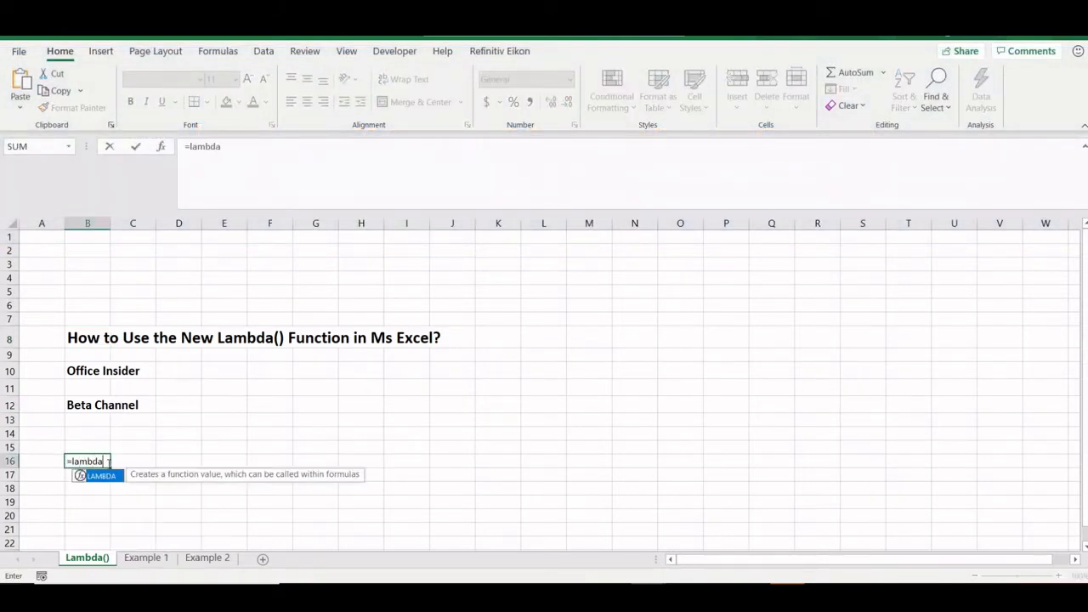
text())
key(BackSpace)
text(()
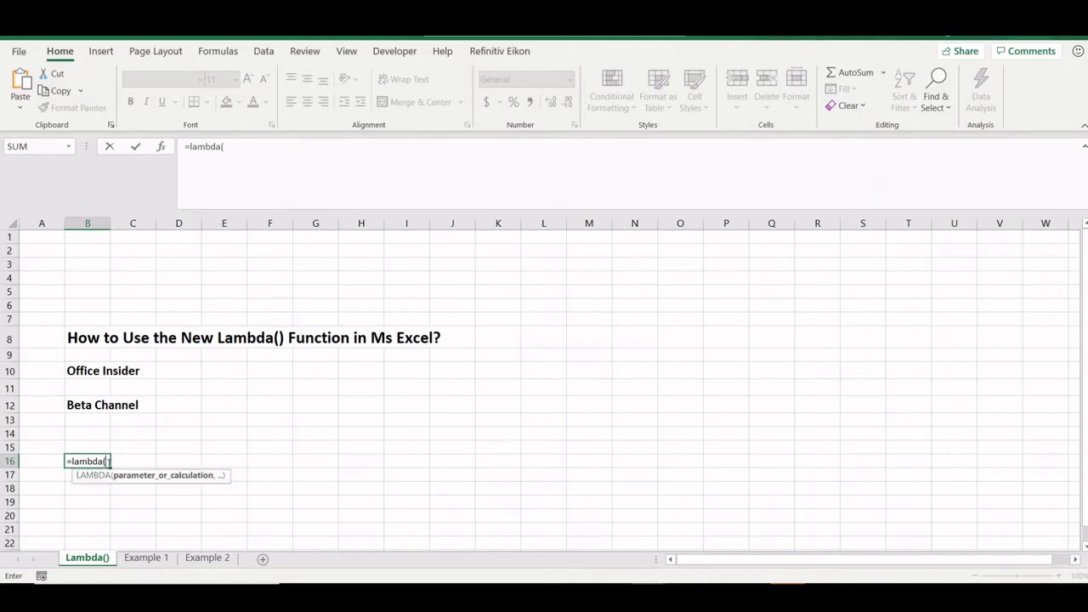
key(Escape)
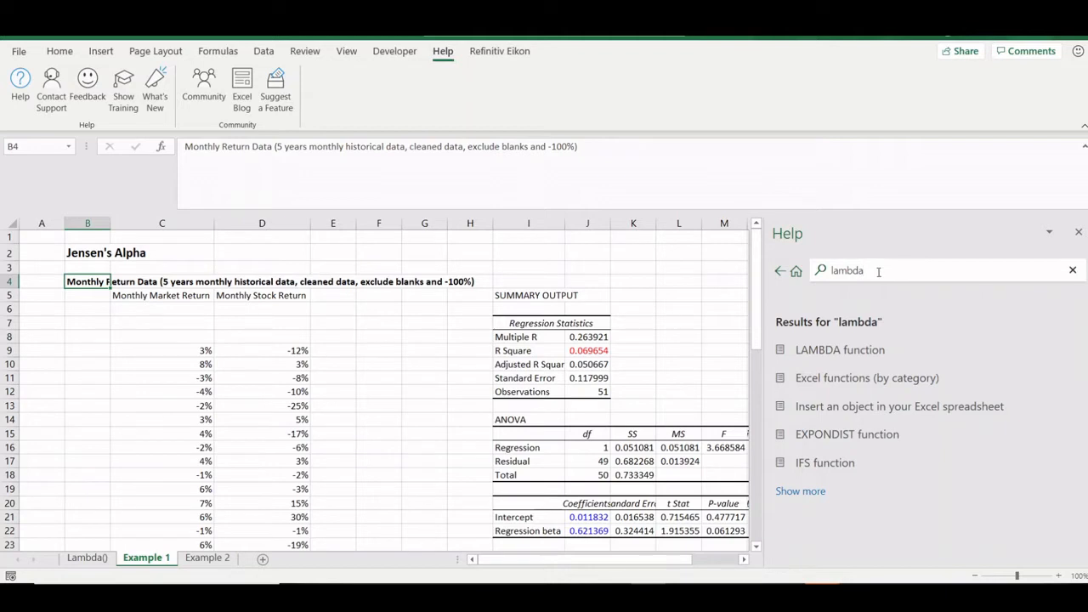
- Read the LAMBDA function help article's syntax, remarks and steps, then close the Help pane
click(859, 349)
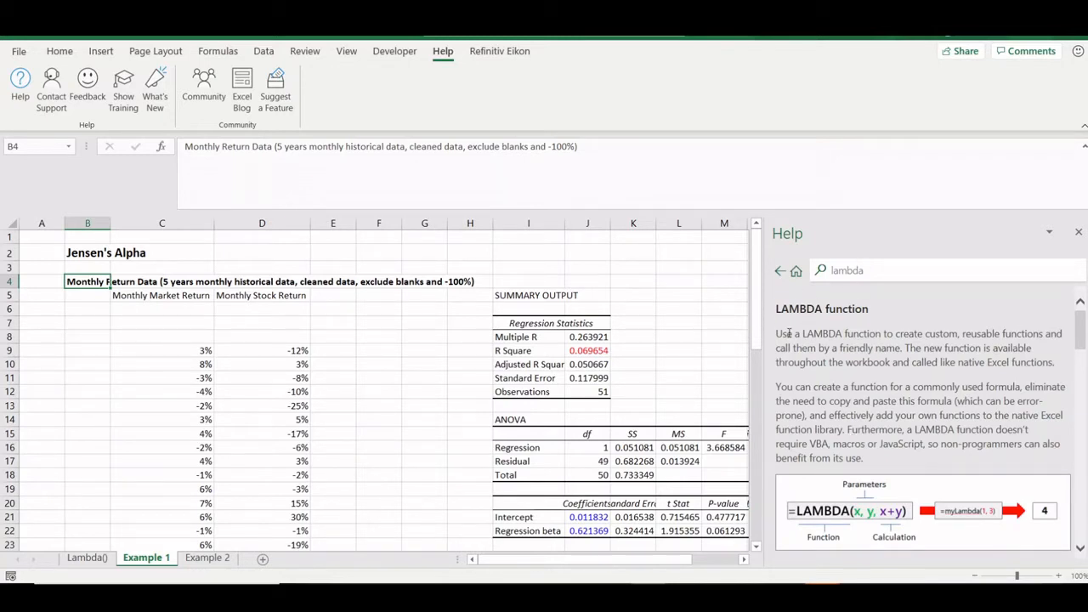
scroll(846, 383, down, 1)
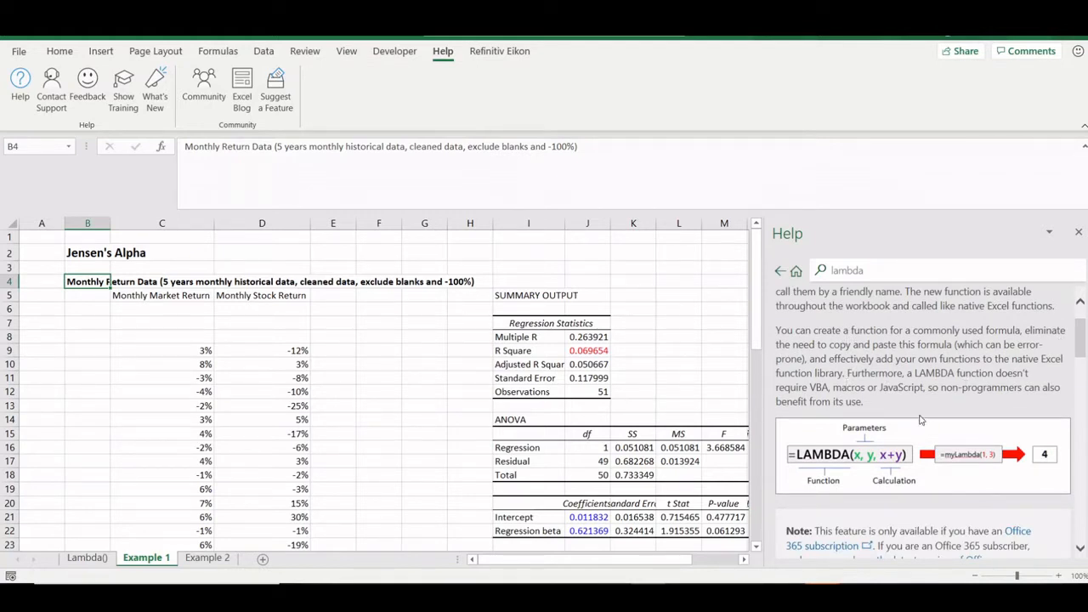
scroll(921, 420, down, 4)
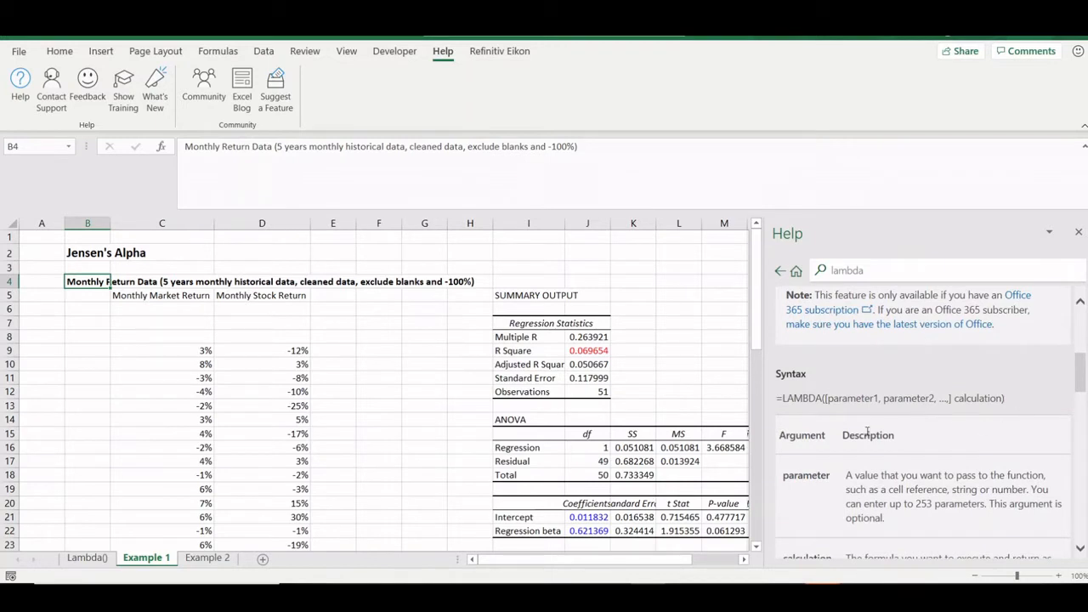
scroll(867, 438, down, 2)
scroll(867, 436, down, 6)
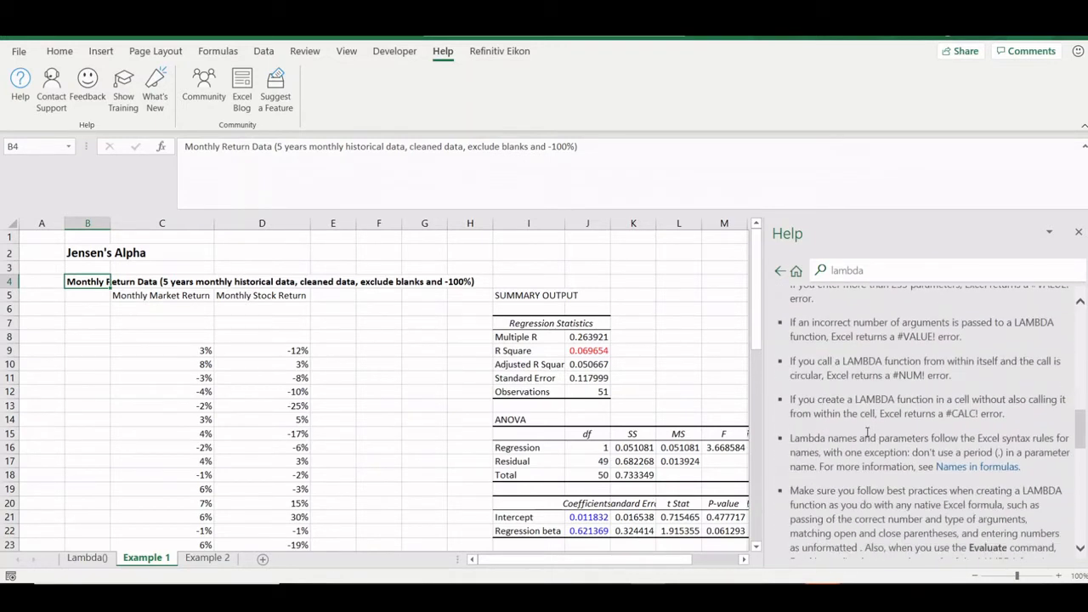
scroll(876, 347, up, 3)
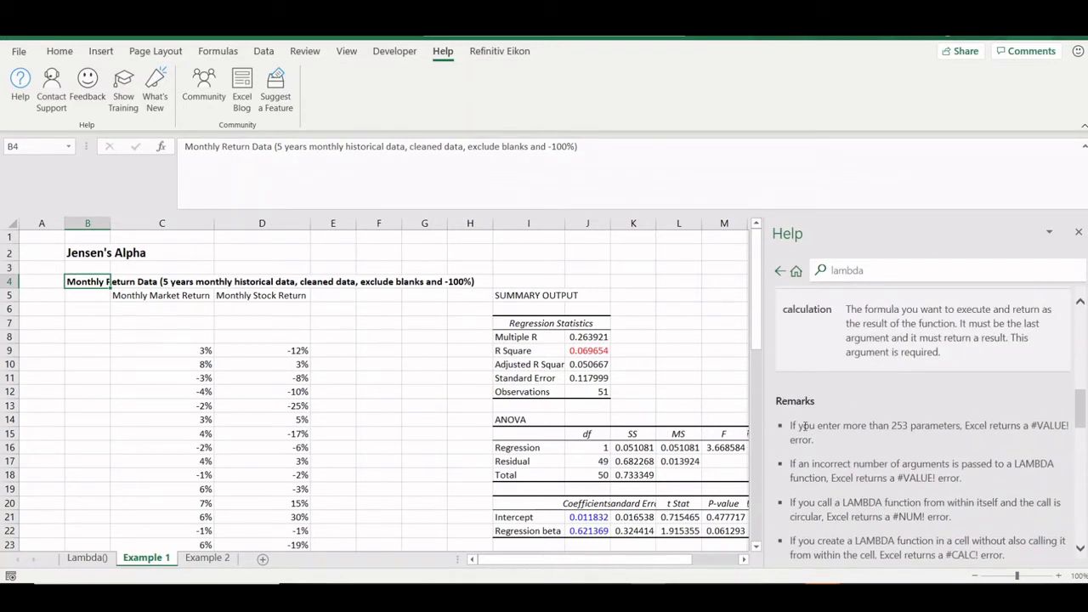
scroll(846, 449, down, 3)
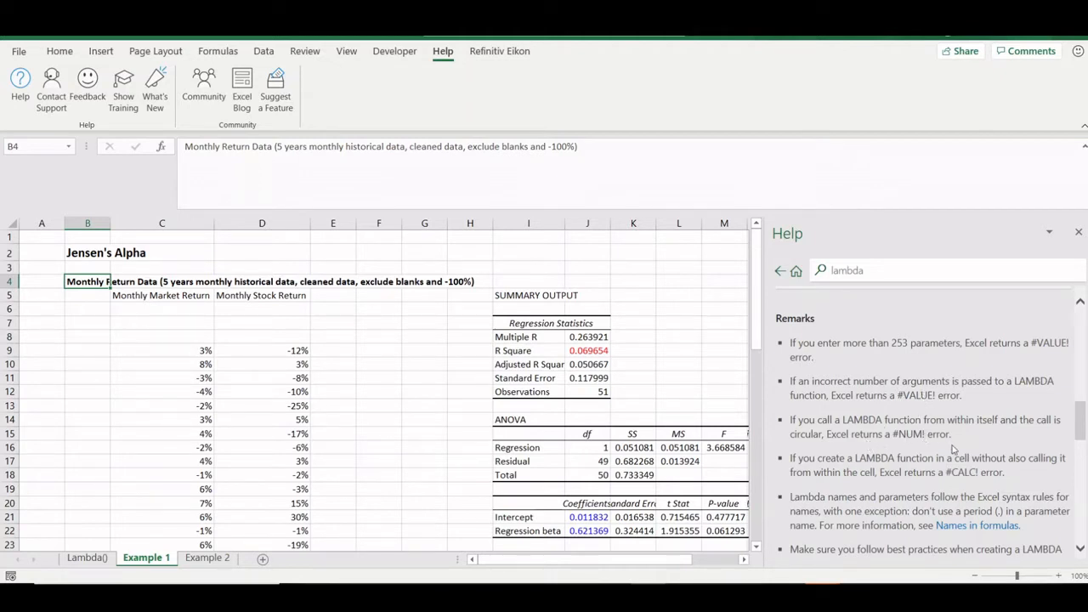
scroll(942, 455, down, 3)
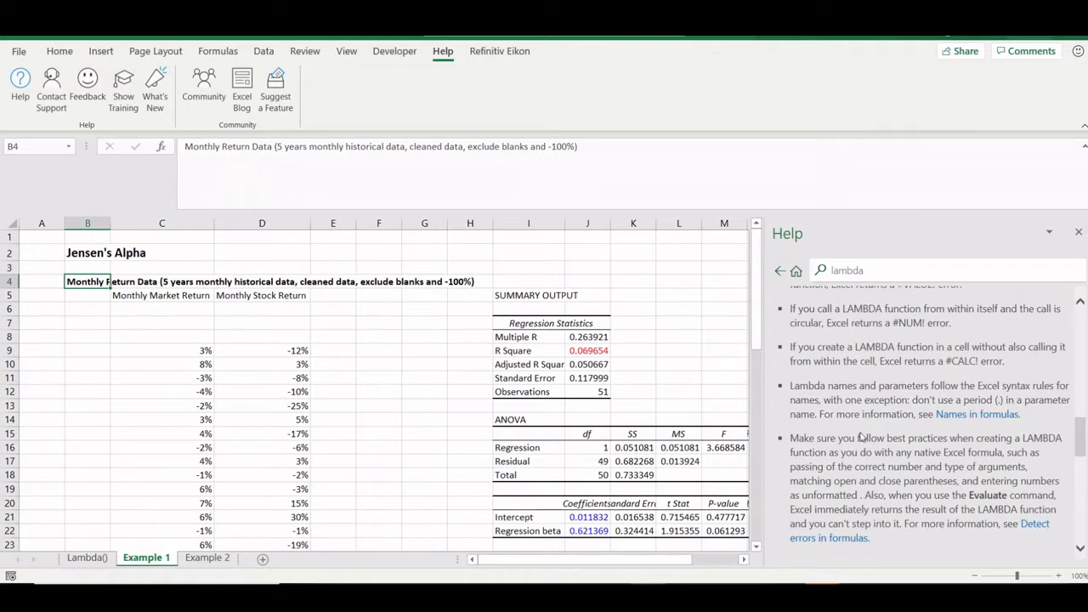
scroll(963, 507, down, 3)
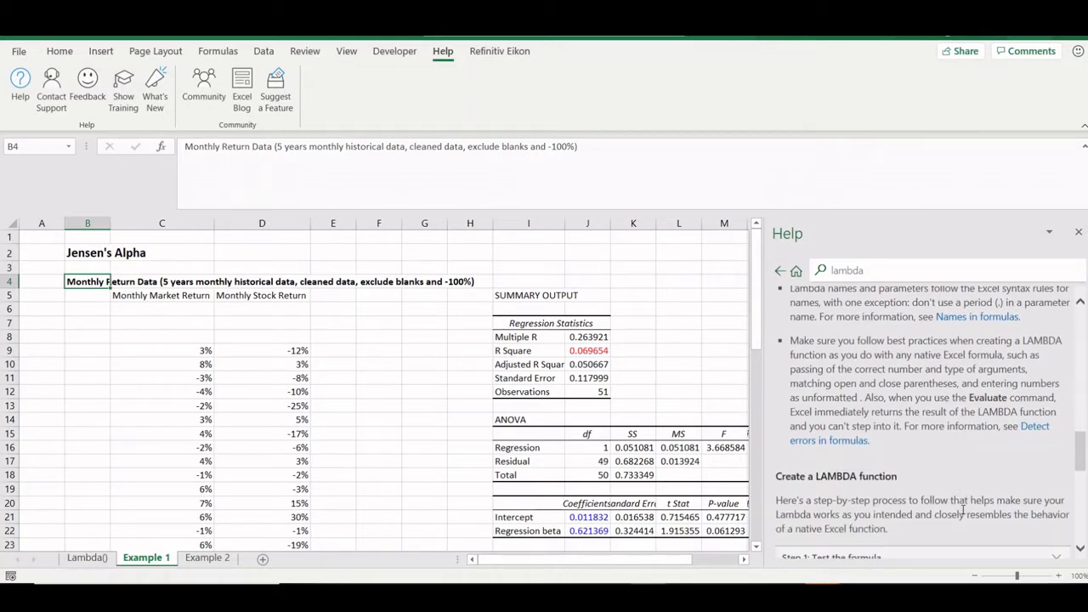
scroll(916, 385, down, 4)
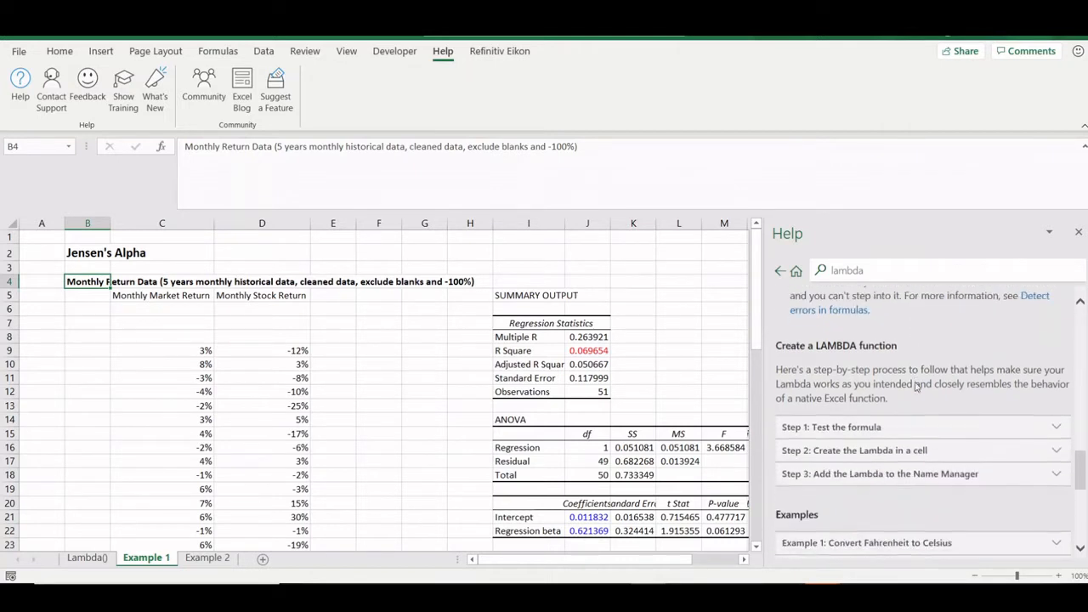
scroll(916, 385, down, 2)
scroll(847, 374, up, 1)
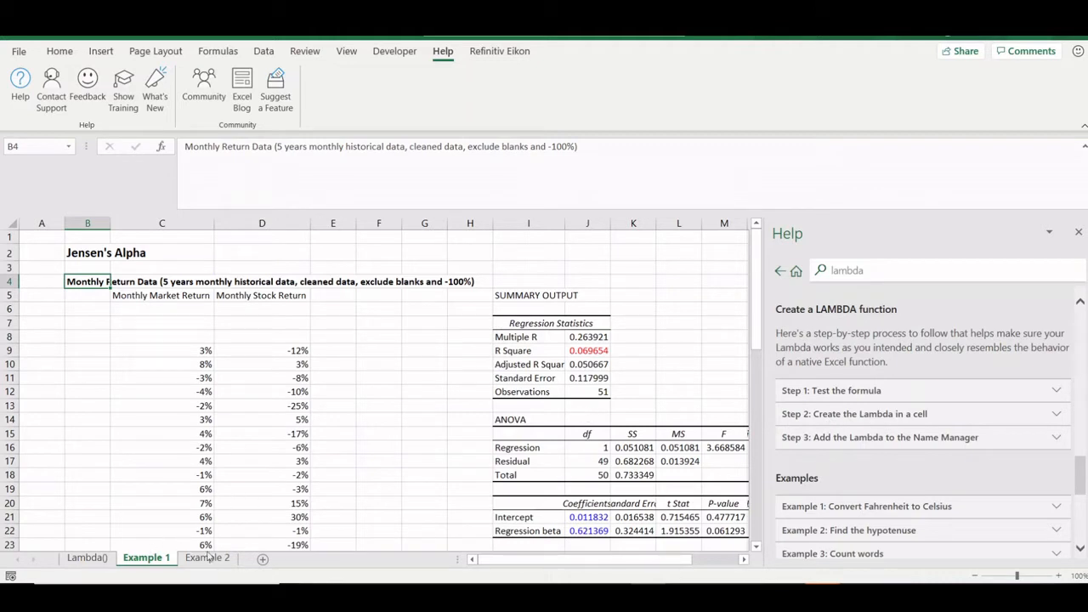
click(1078, 231)
click(90, 260)
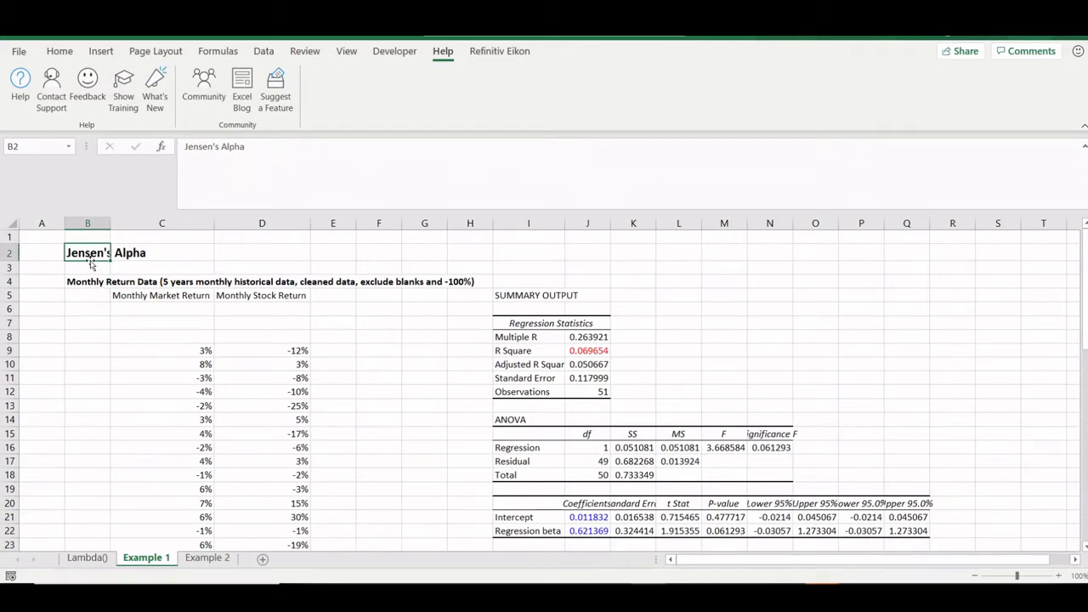
key(Down)
key(Down)
key(Down)
key(Down)
key(Down)
key(Down)
key(Down)
key(Right)
key(Right)
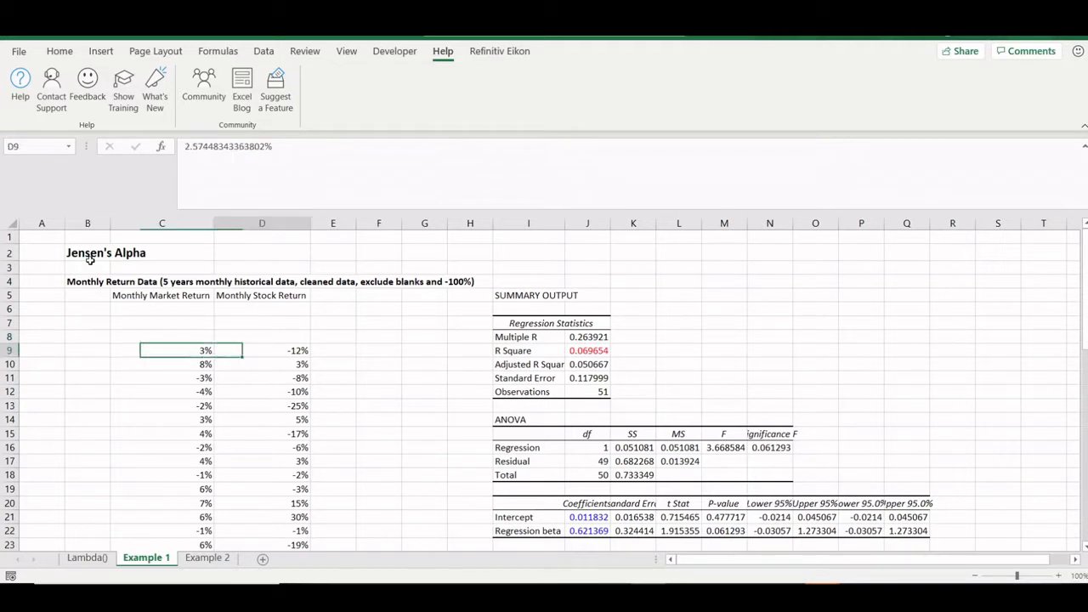
key(Left)
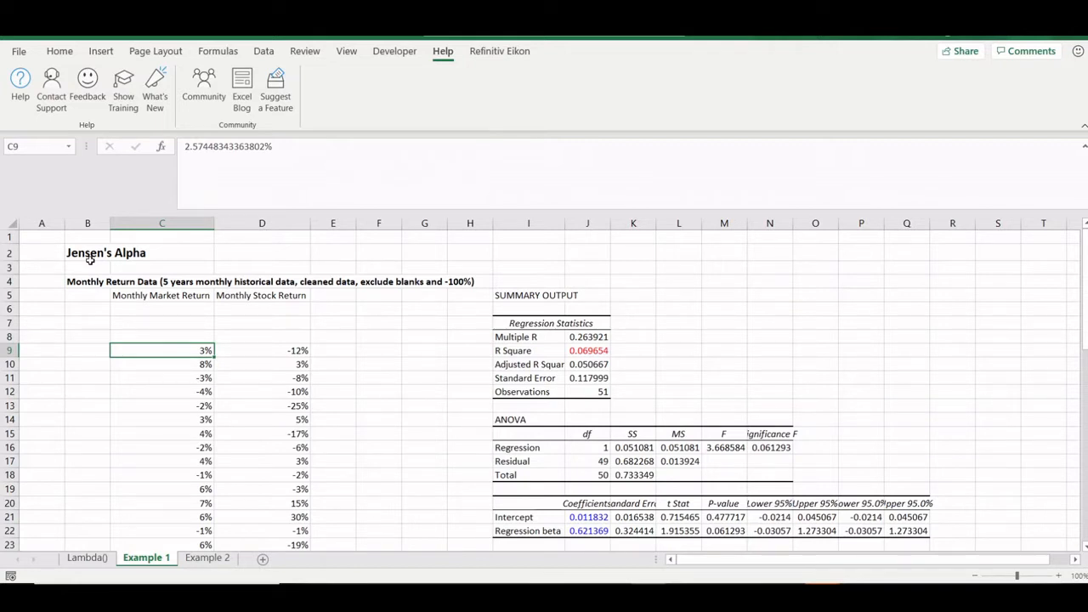
key(ctrl+Down)
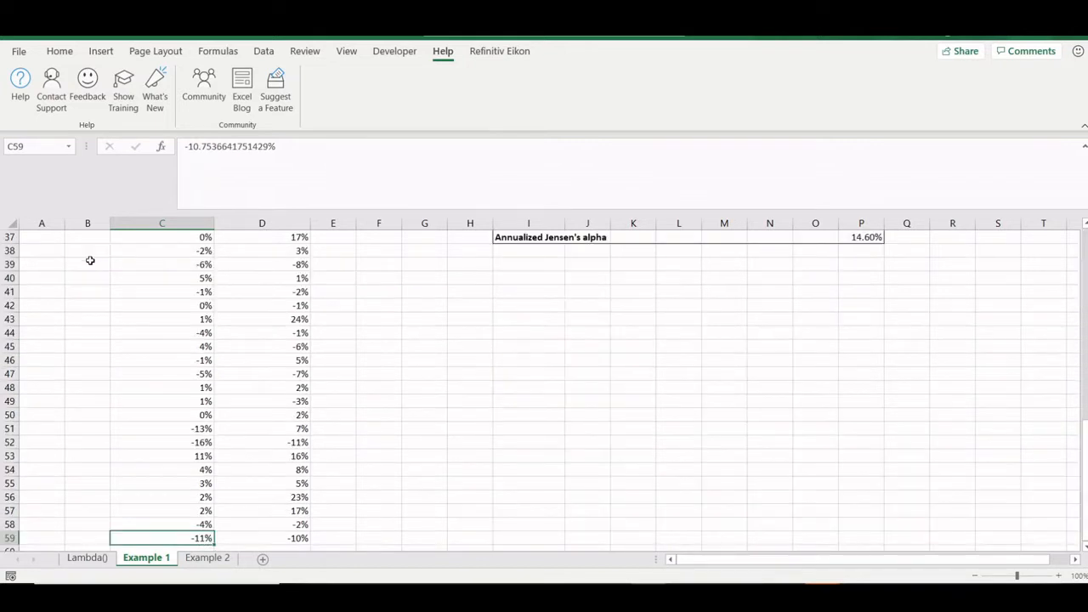
key(ctrl+Up)
key(Up)
key(Up)
key(Up)
key(Up)
key(Up)
key(Up)
key(Up)
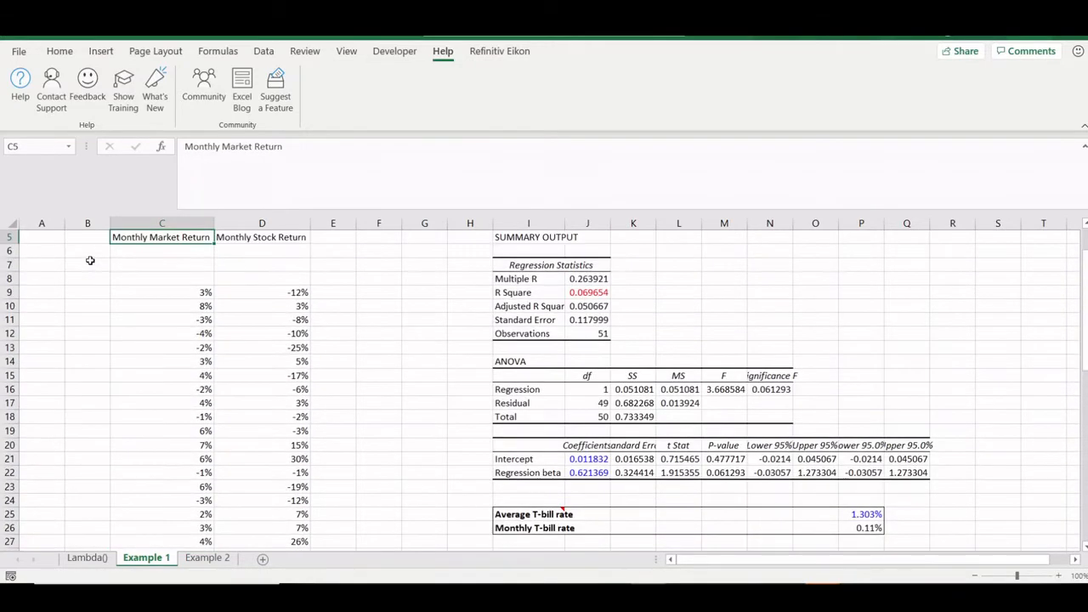
key(Down)
key(Down)
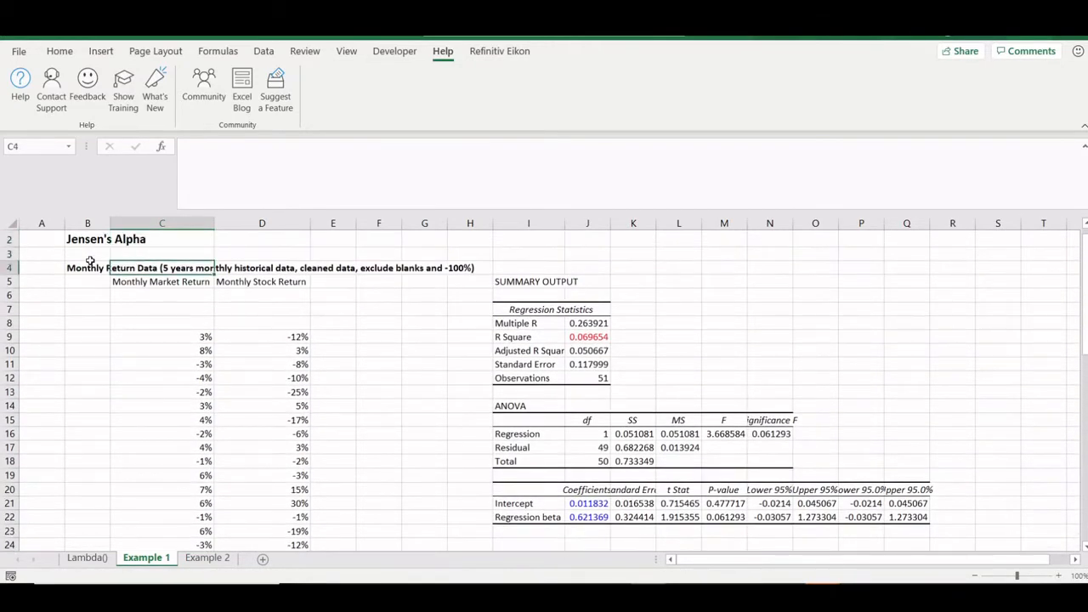
key(Left)
key(Down)
key(Down)
key(Down)
key(Down)
key(Down)
key(Right)
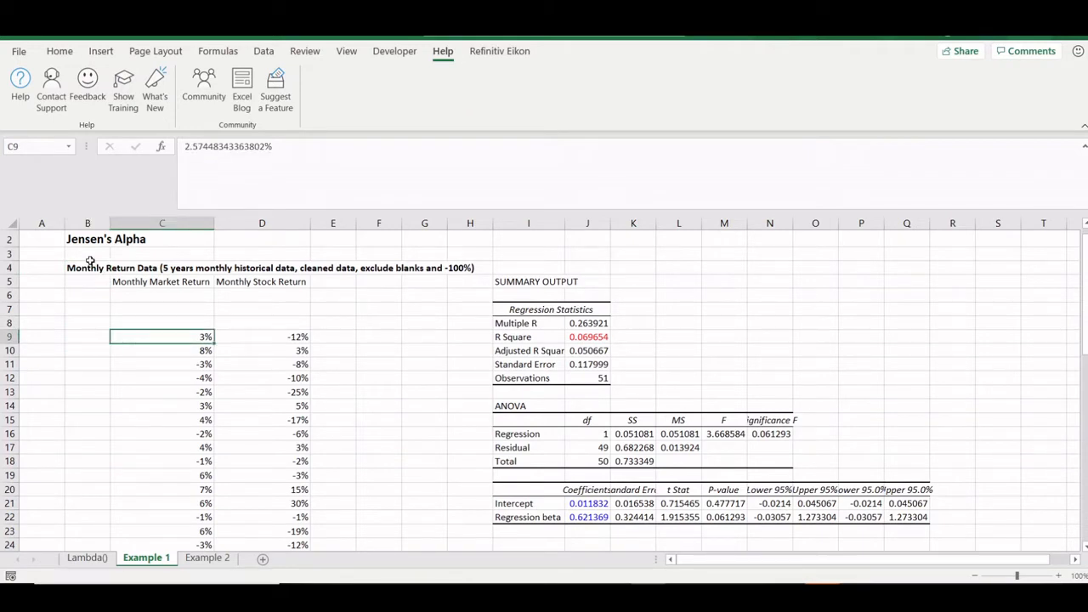
key(Up)
key(Up)
key(Up)
key(Up)
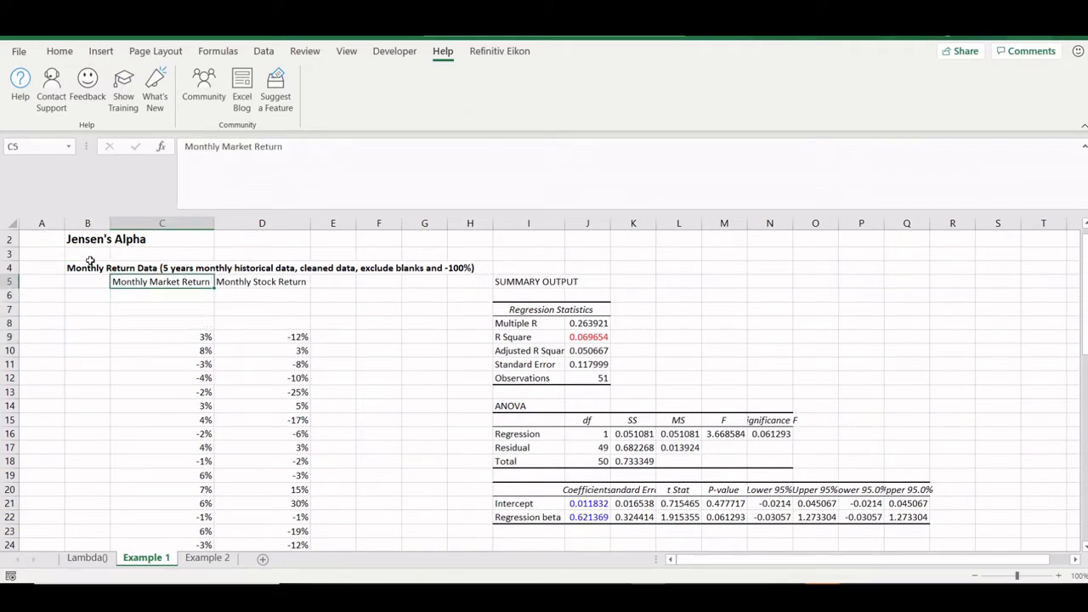
key(Down)
key(Down)
key(Up)
key(Up)
key(Right)
key(Right)
key(Left)
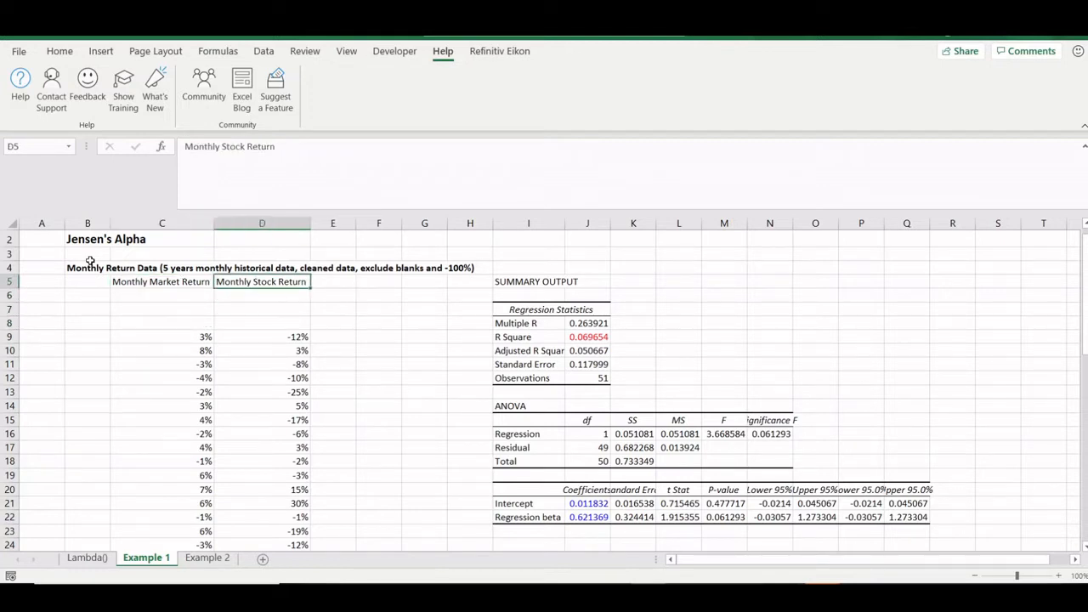
key(Down)
key(Down)
key(Down)
key(Down)
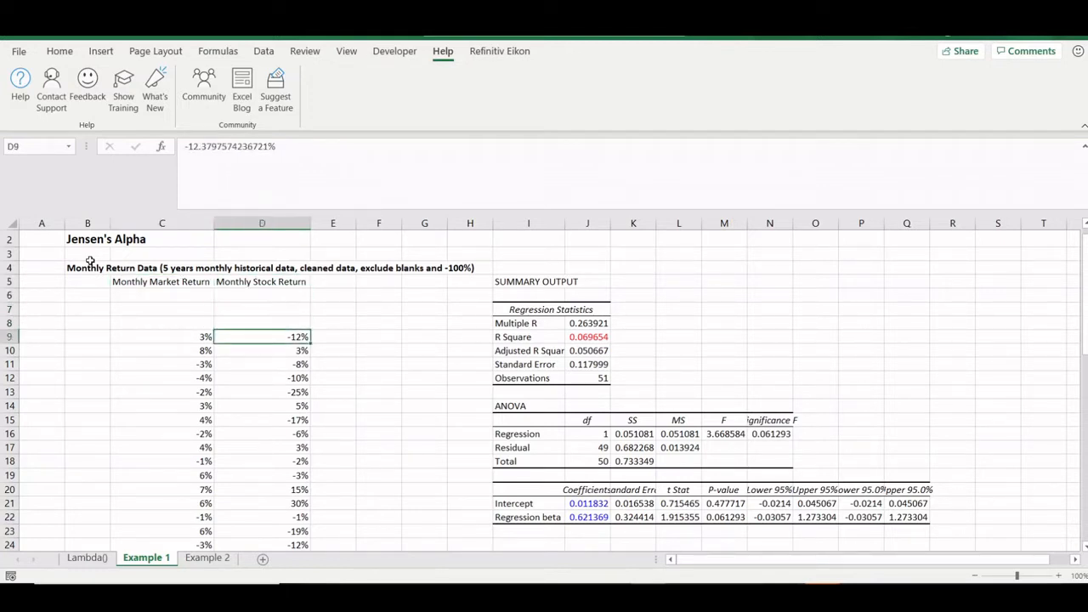
key(ctrl+Down)
key(Left)
key(Right)
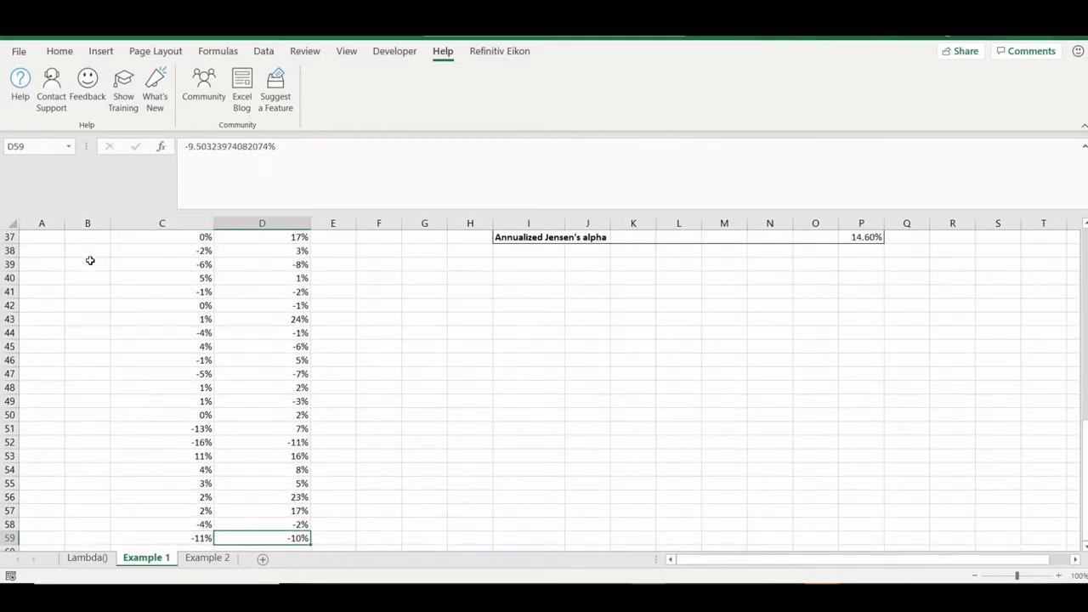
key(ctrl+Up)
key(Up)
key(Up)
key(Up)
key(Up)
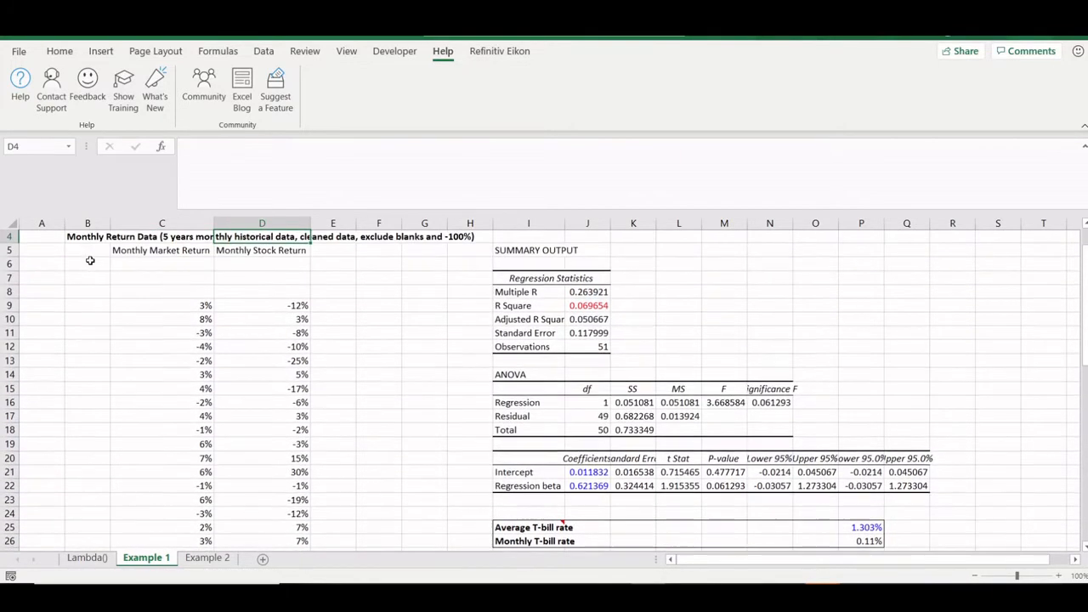
key(Down)
key(Left)
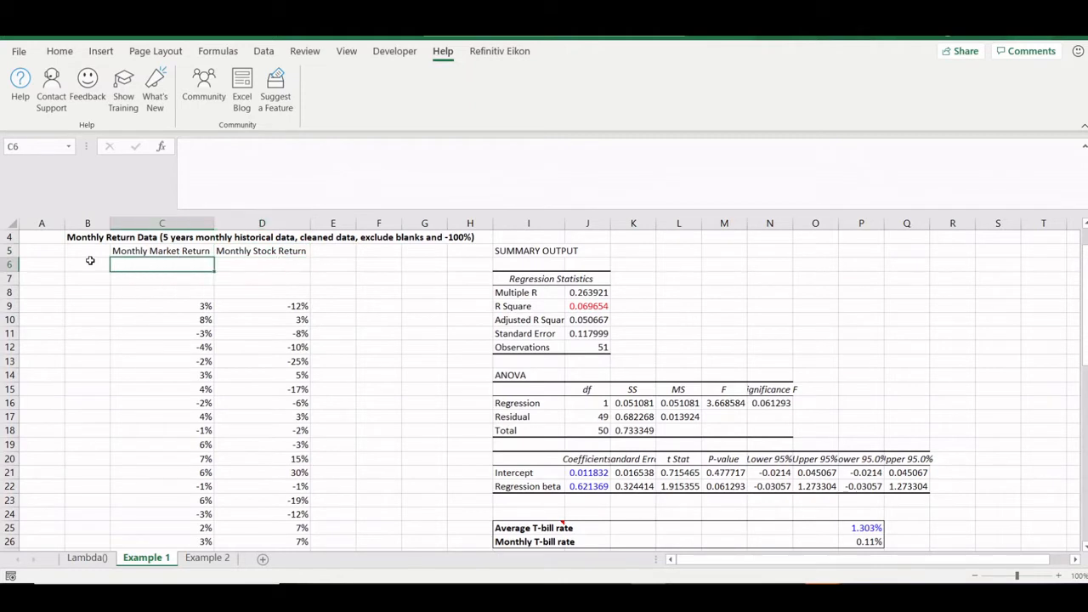
key(Up)
key(Down)
key(Down)
key(Down)
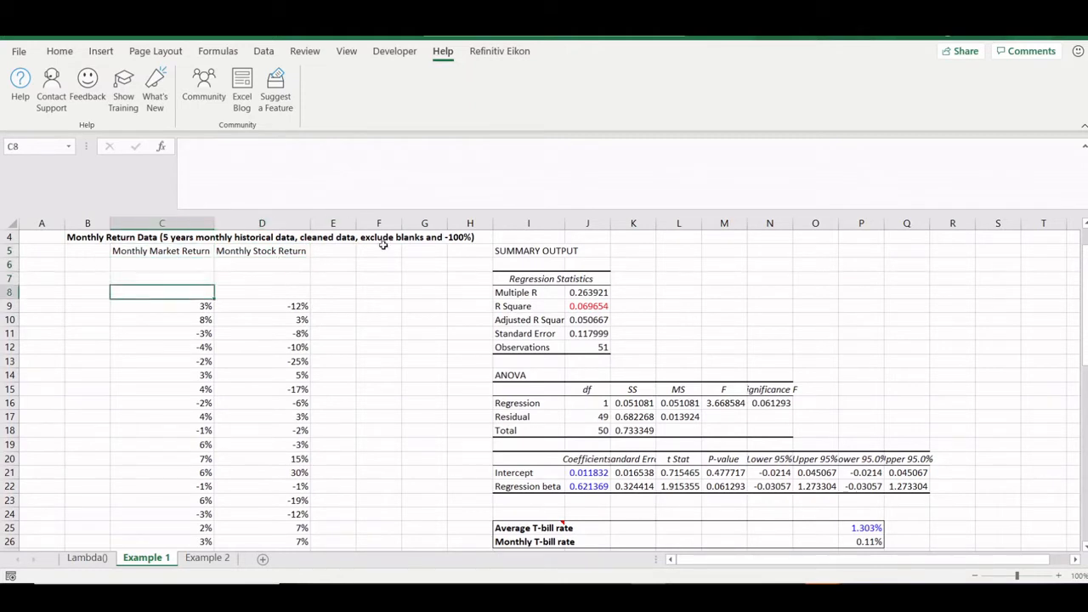
click(511, 470)
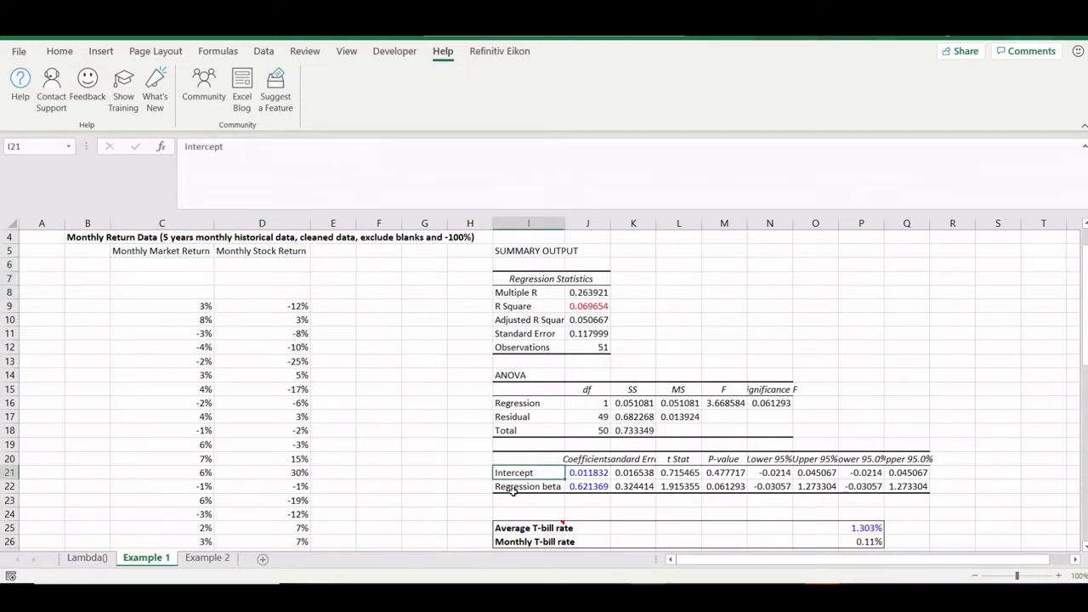
click(513, 491)
scroll(514, 495, down, 1)
scroll(514, 495, up, 1)
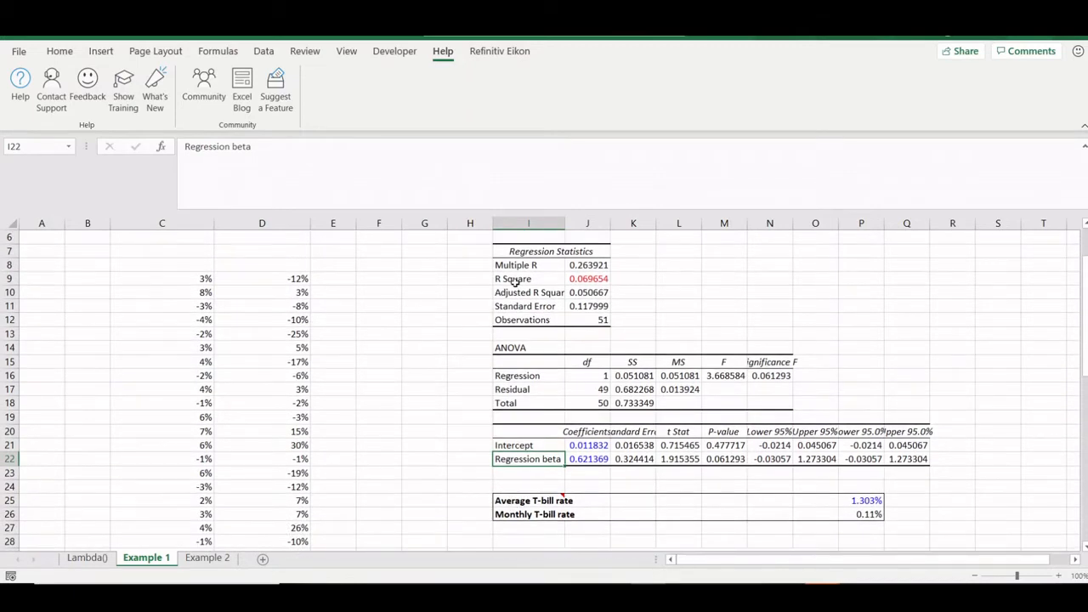
click(513, 281)
key(Right)
key(Down)
key(Down)
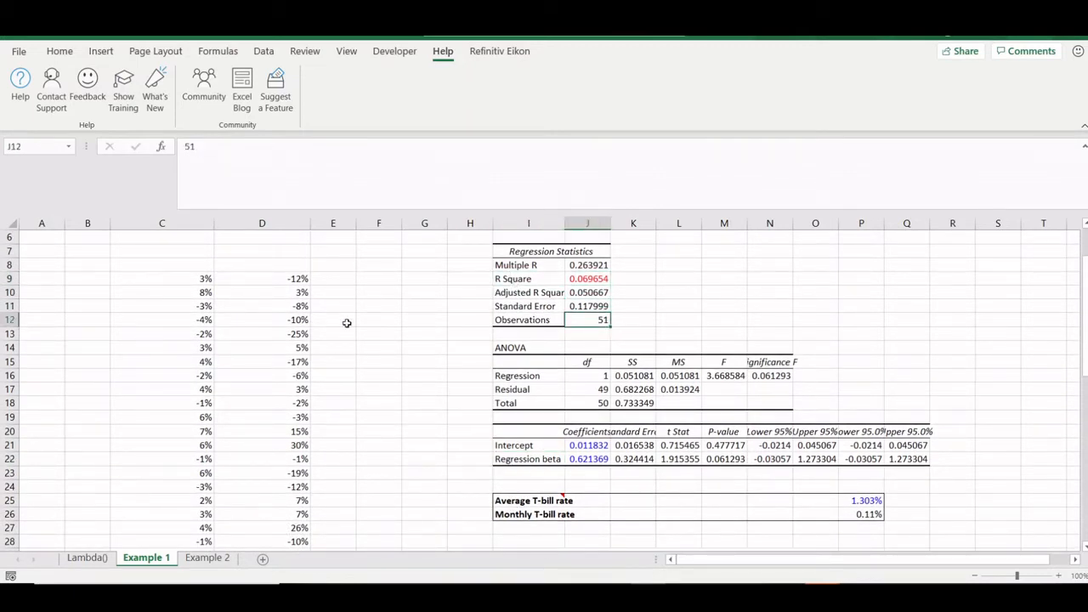
click(516, 502)
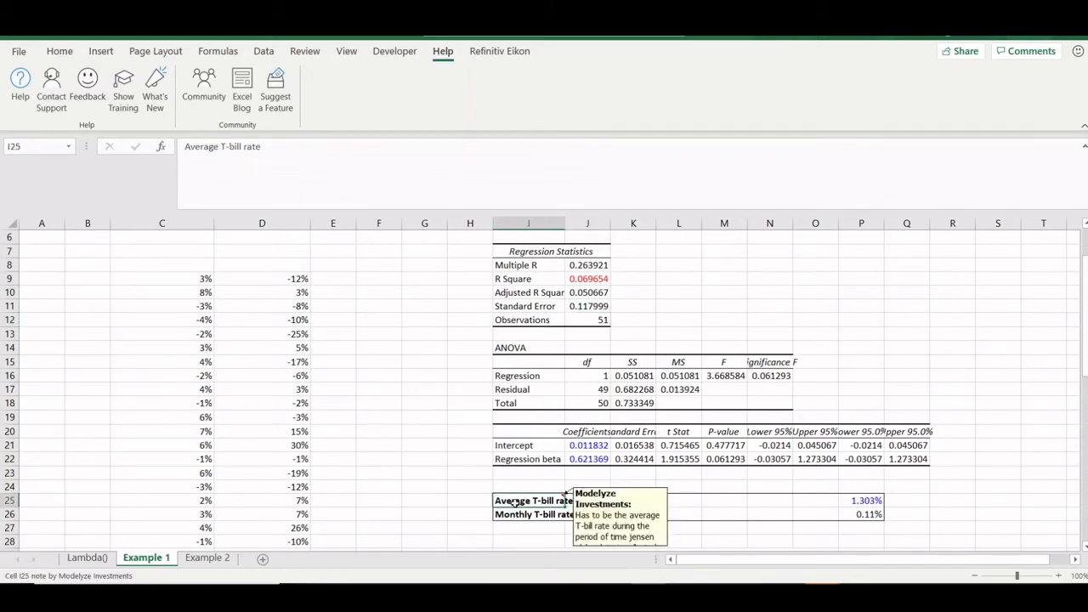
key(Down)
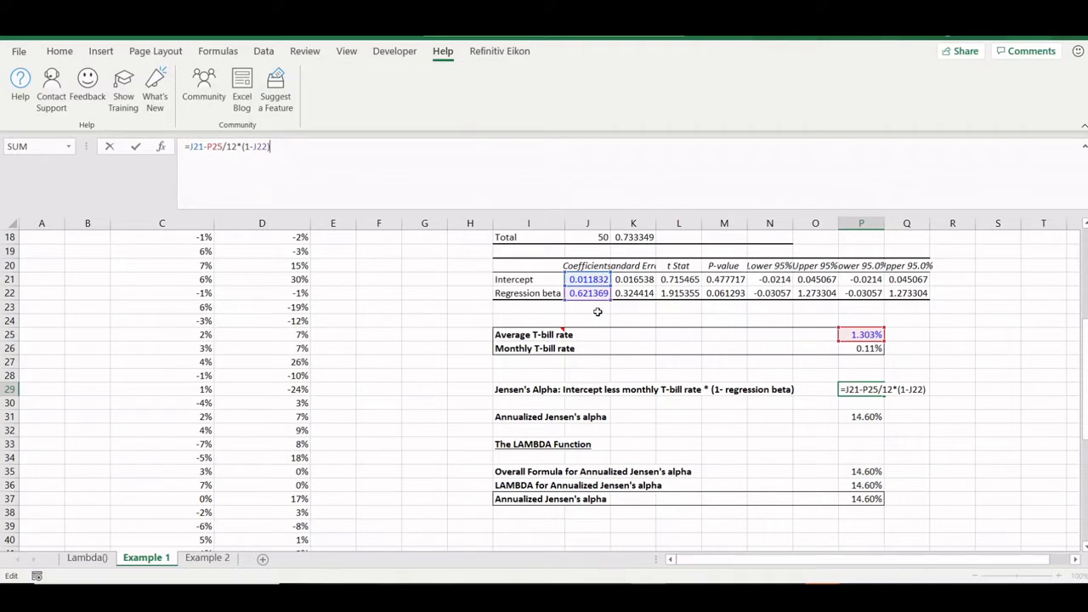
key(ctrl+Return)
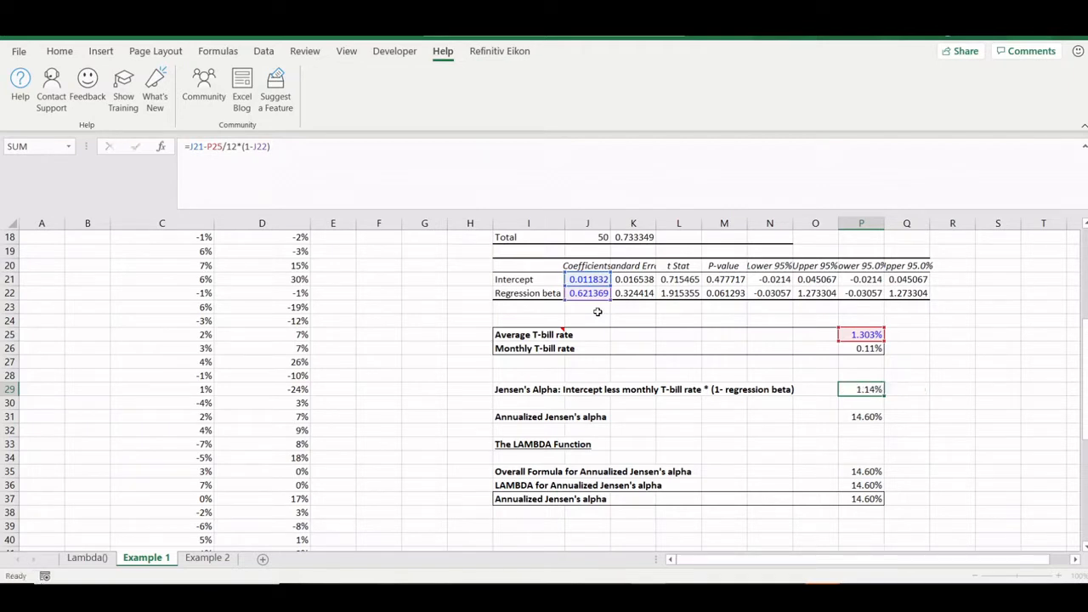
key(Down)
key(Down)
key(F2)
key(Escape)
key(F2)
key(Escape)
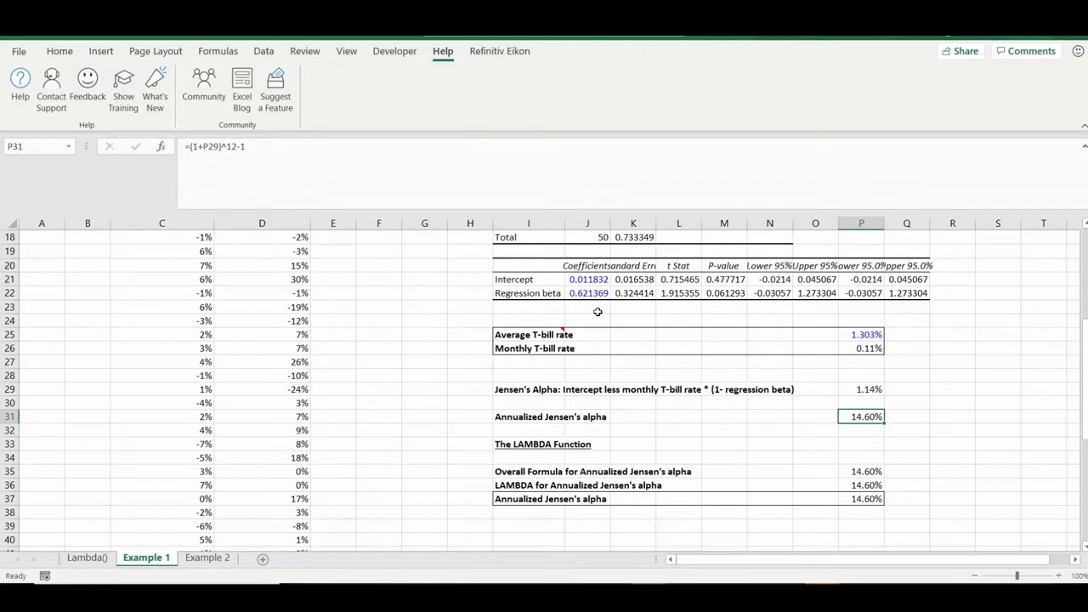
scroll(348, 304, up, 5)
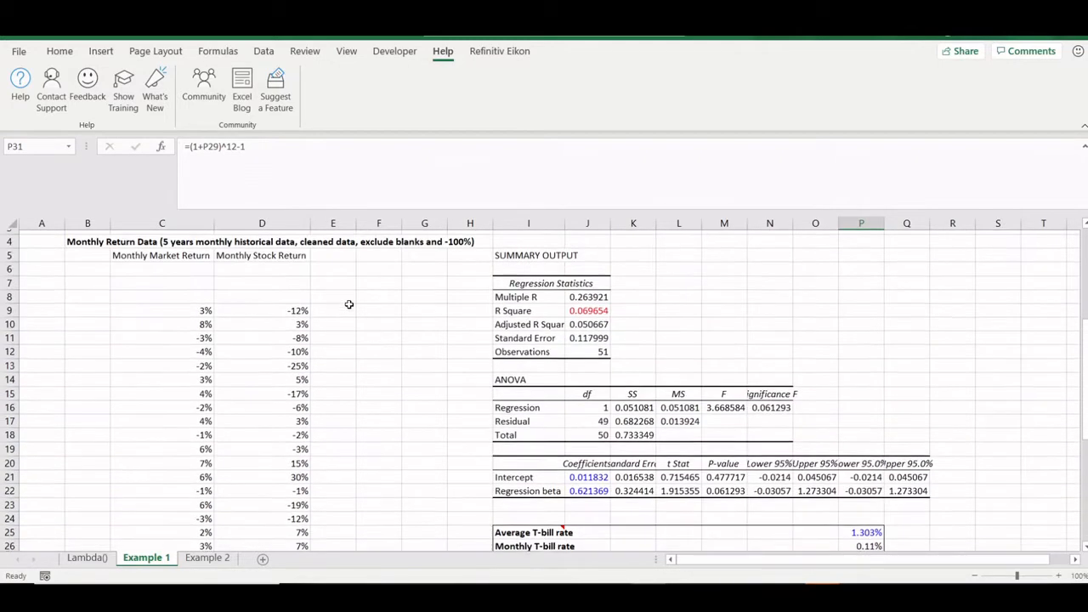
scroll(348, 304, down, 8)
scroll(348, 305, up, 6)
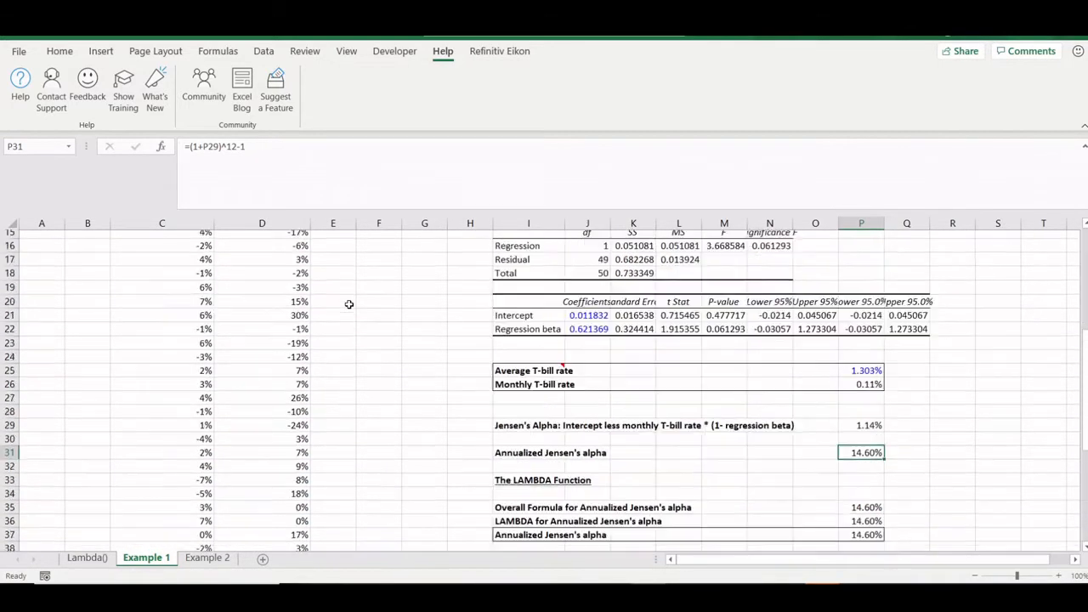
scroll(362, 407, down, 4)
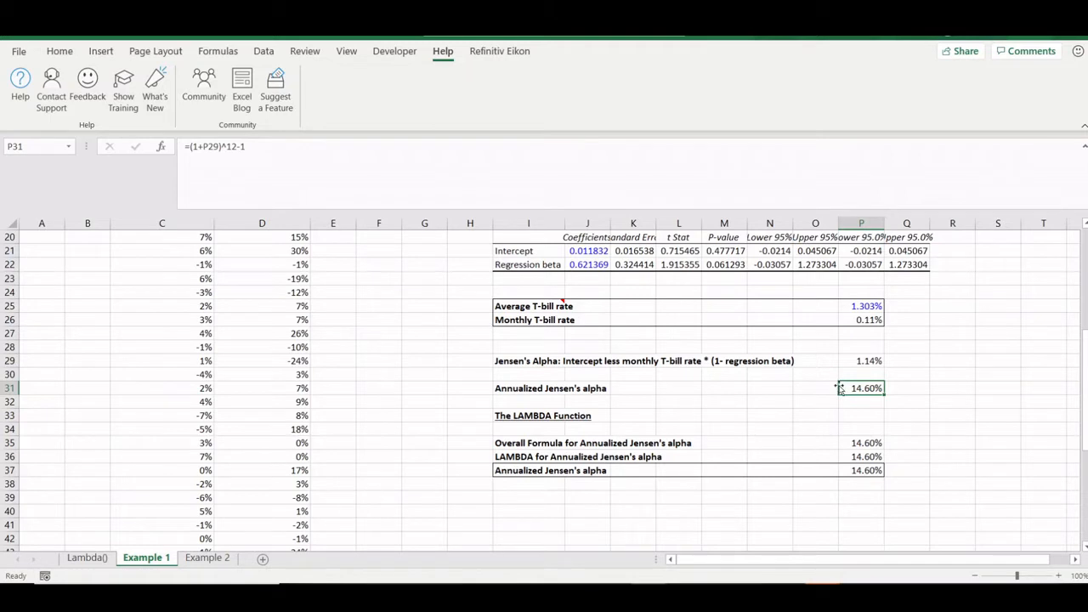
key(Down)
key(Down)
key(Down)
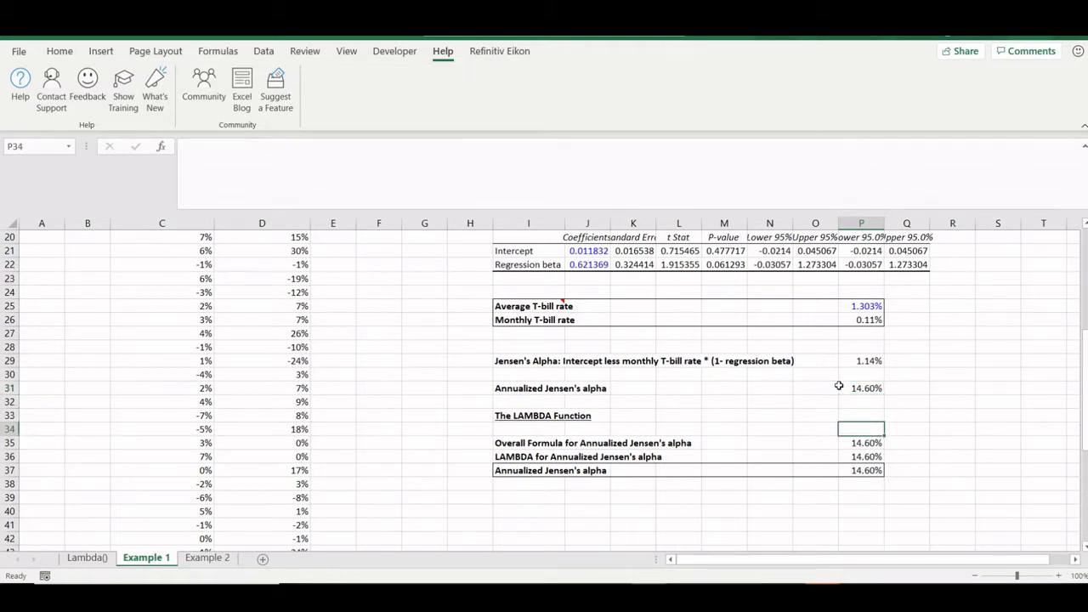
key(Up)
key(Up)
key(Up)
key(Up)
key(Up)
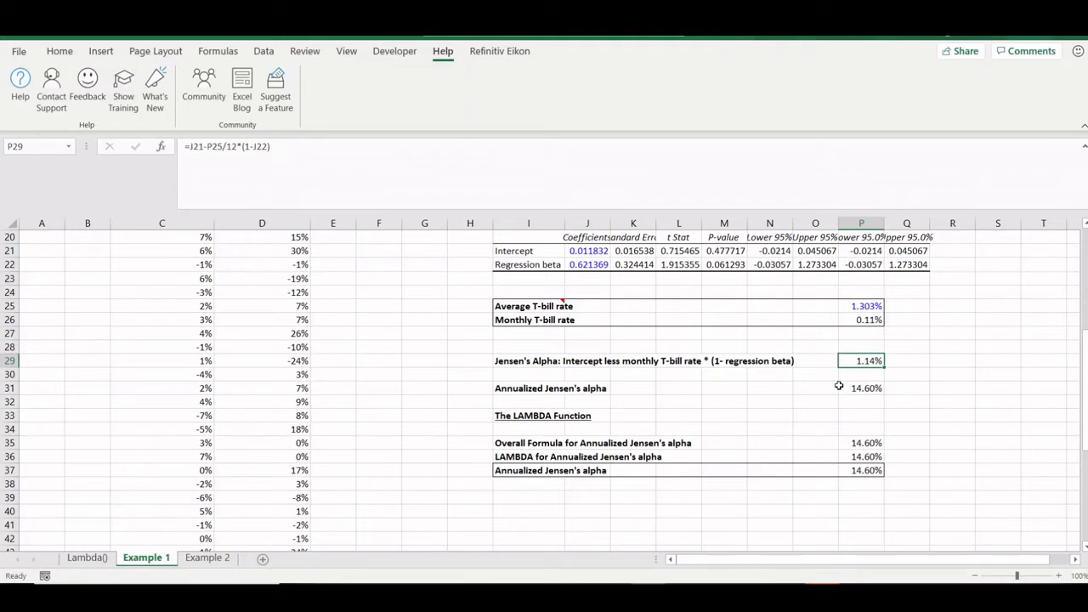
key(F2)
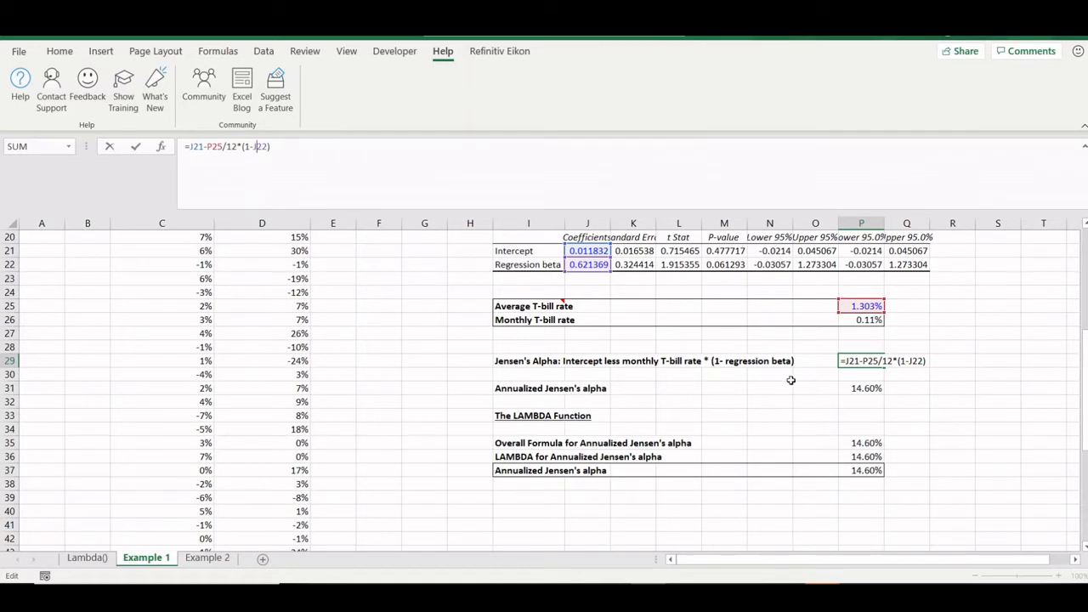
key(ctrl+Return)
click(872, 442)
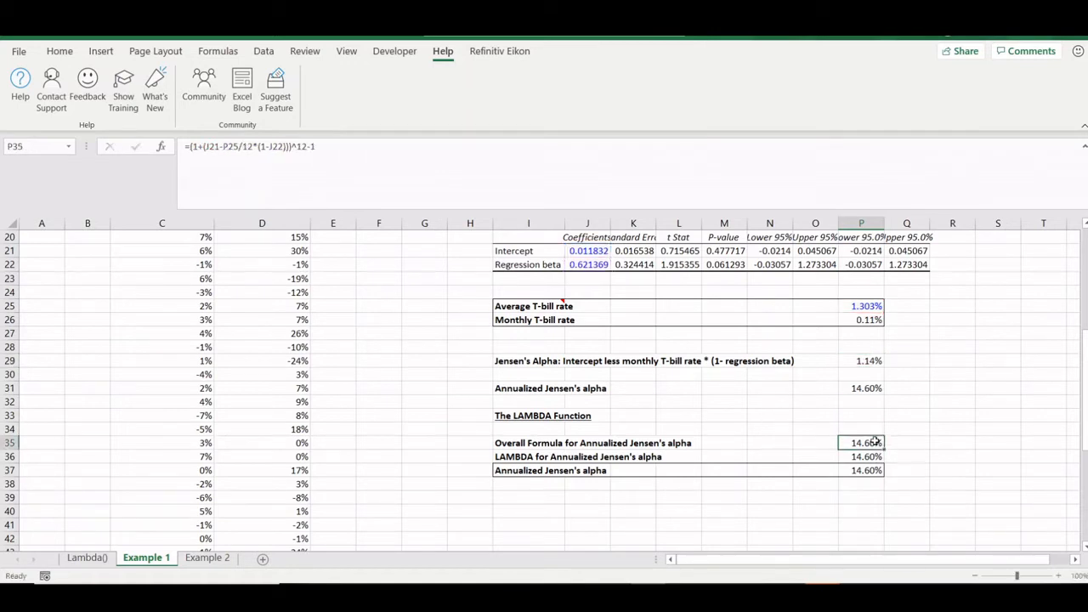
click(463, 139)
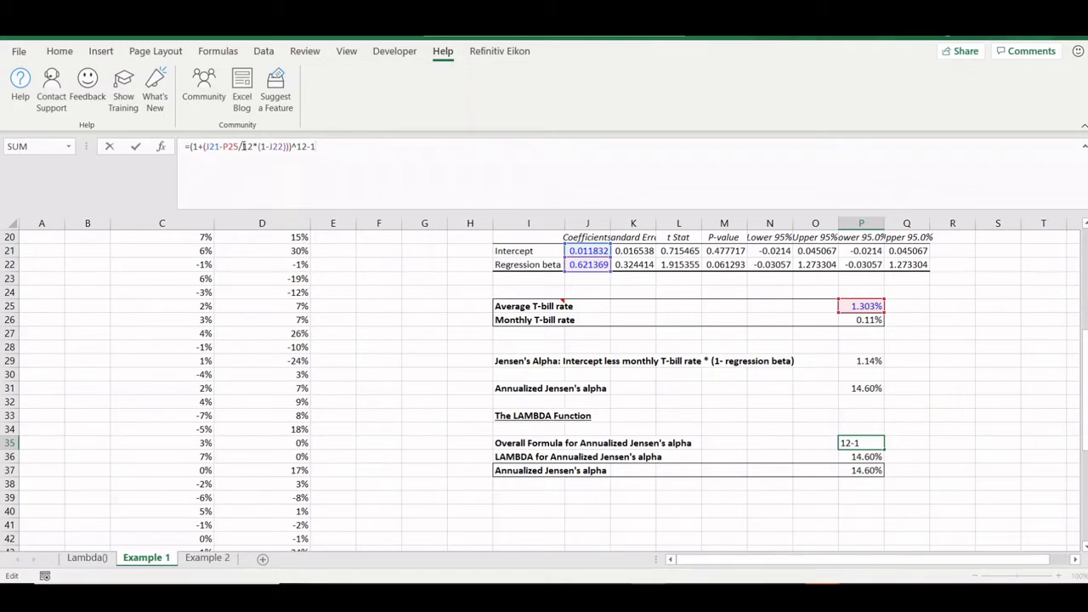
drag(227, 146, 252, 147)
key(Escape)
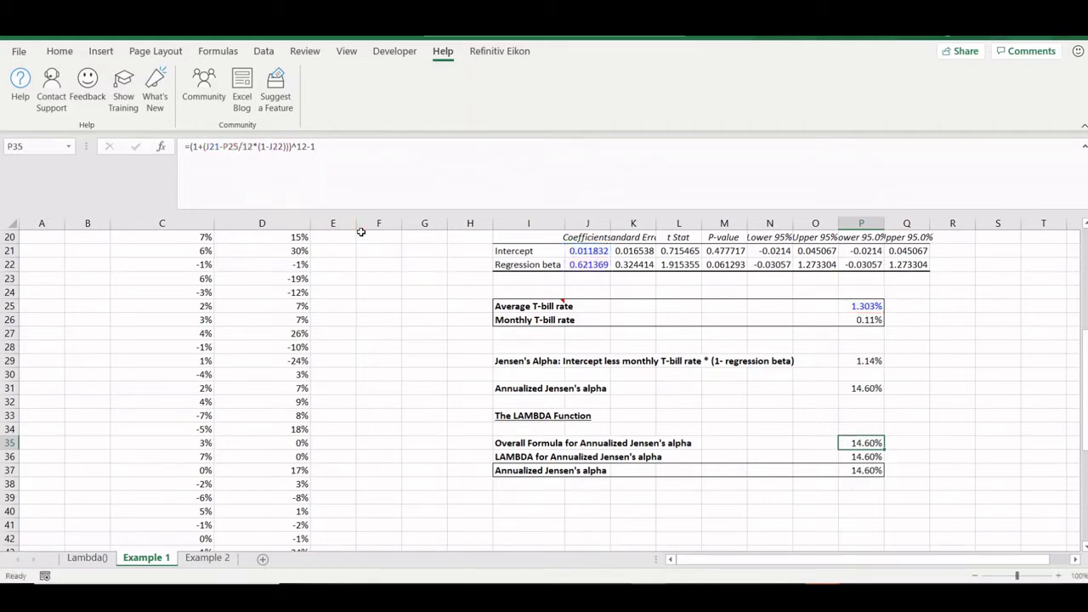
key(Down)
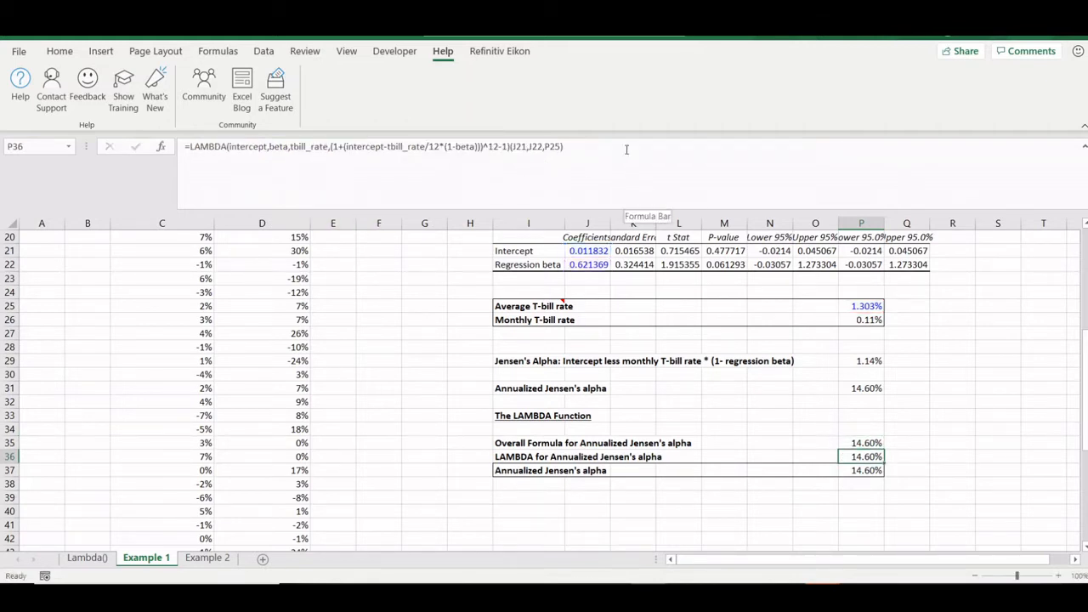
- Review the inline LAMBDA in P36 and the =JensenAlpha(J21,J22,P25) call in P37 without changes
click(627, 149)
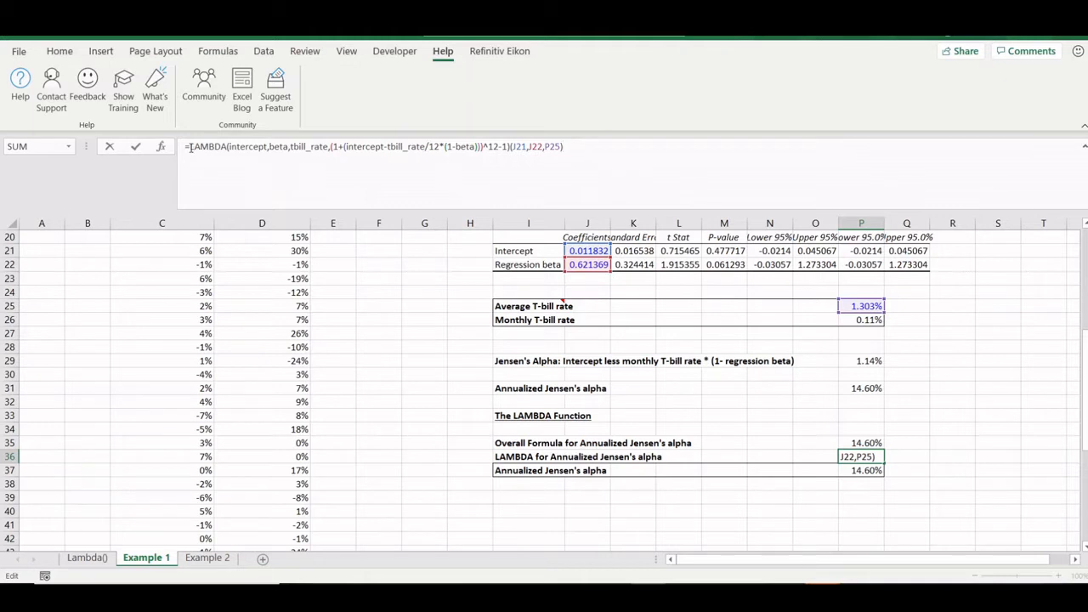
drag(189, 148, 227, 149)
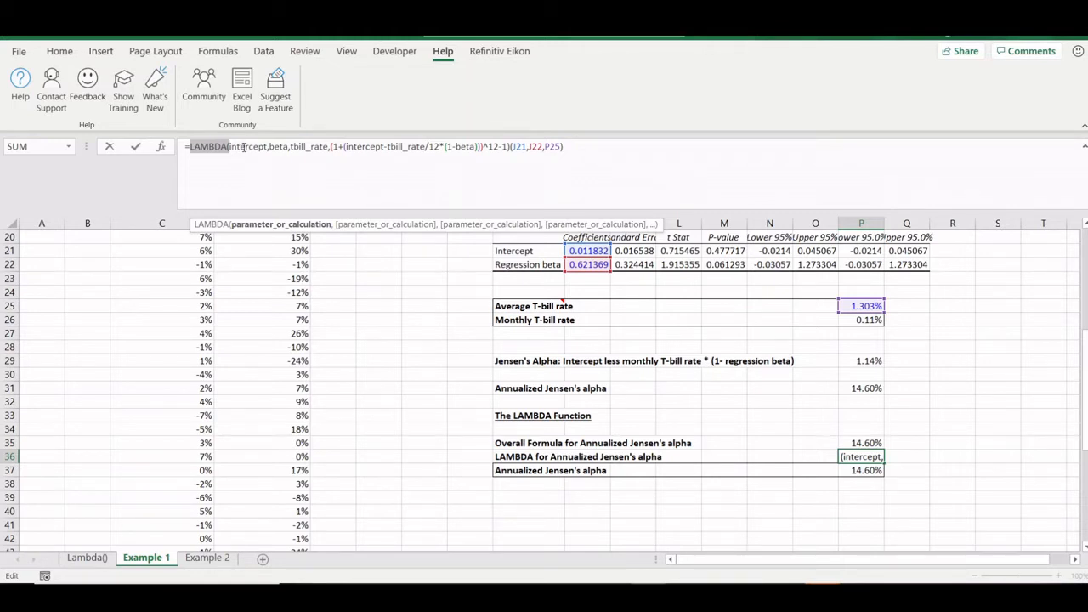
key(Return)
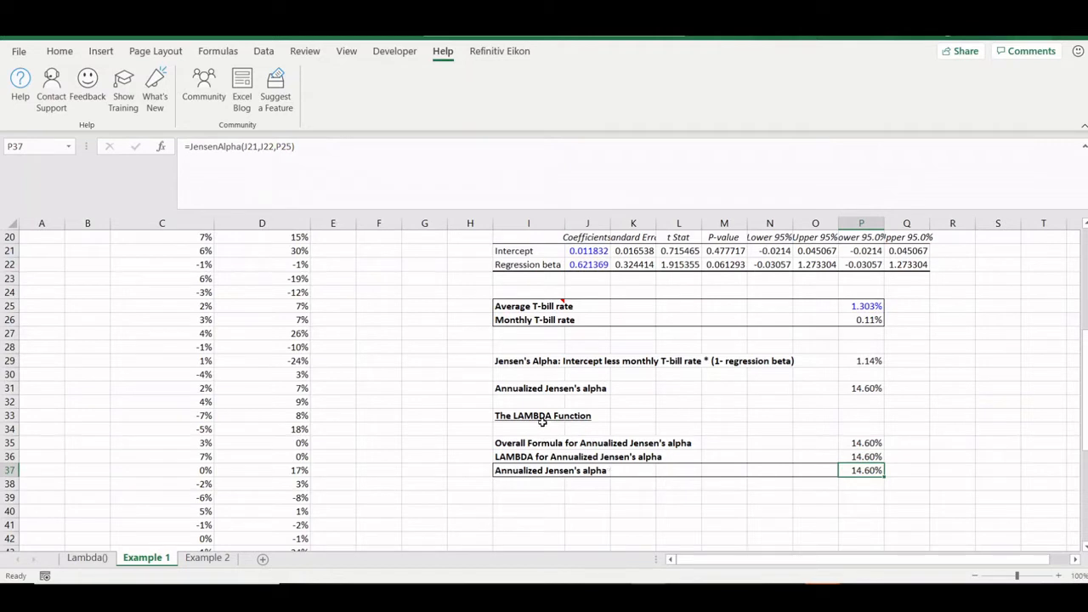
click(243, 146)
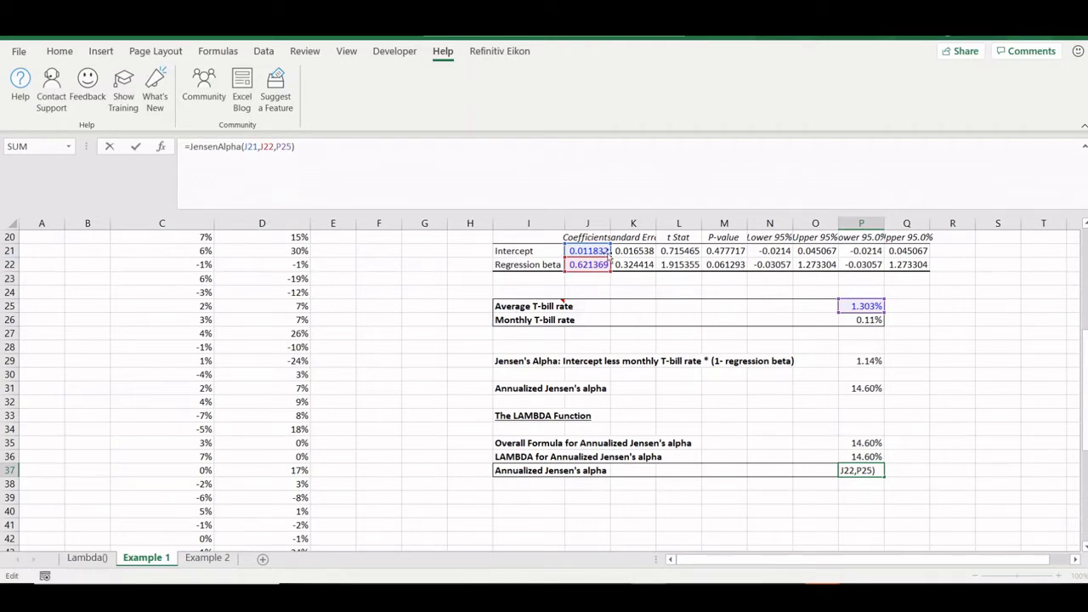
key(ctrl+Return)
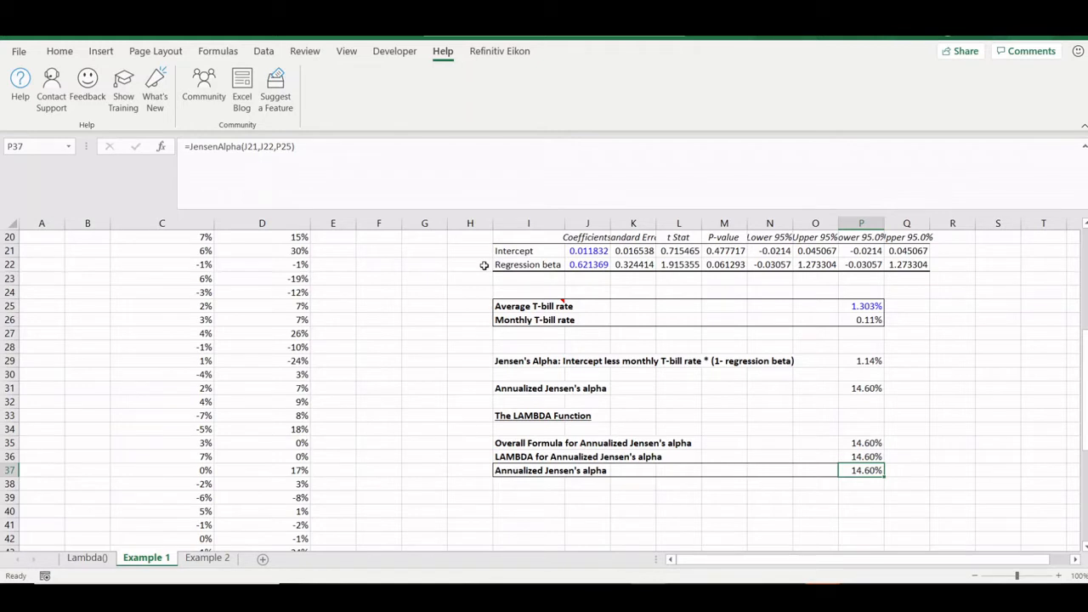
- Re-examine P36's LAMBDA calculation and its J21, J22, P25 arguments, then move down to P40
key(Up)
click(207, 146)
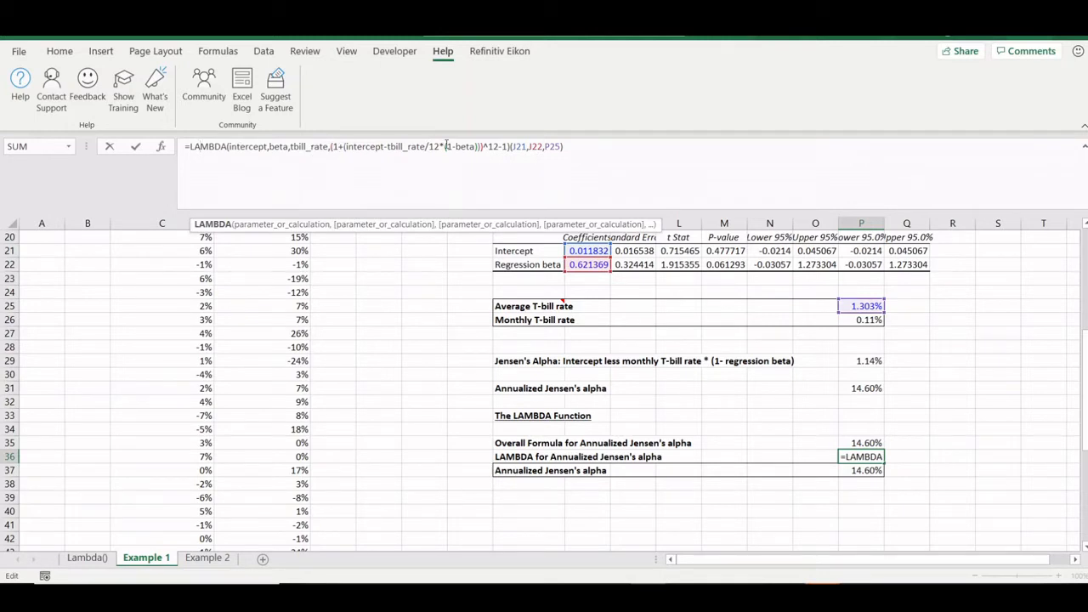
drag(510, 146, 332, 146)
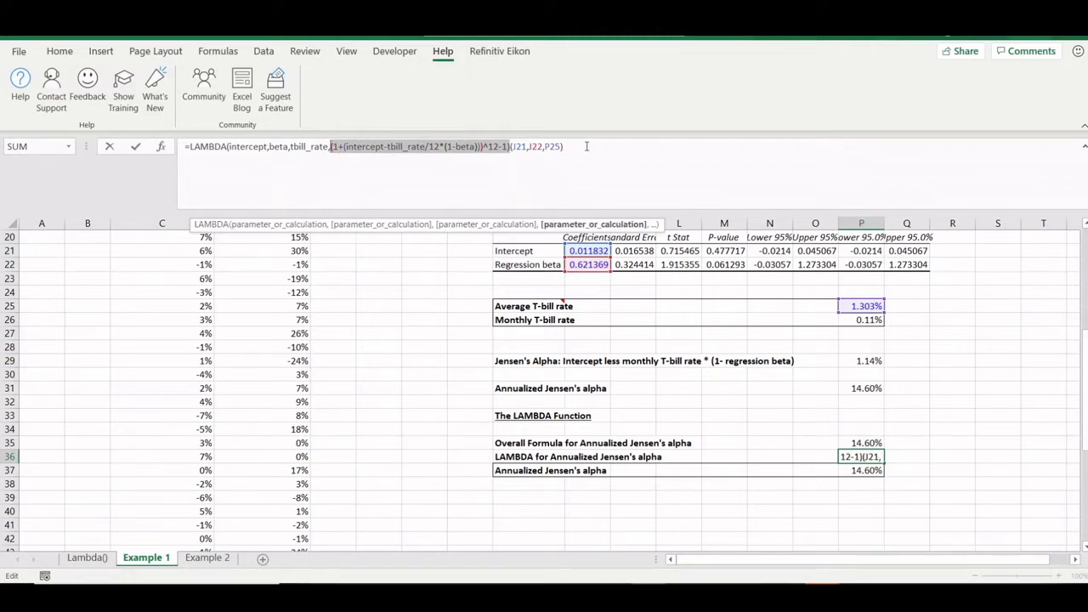
click(568, 147)
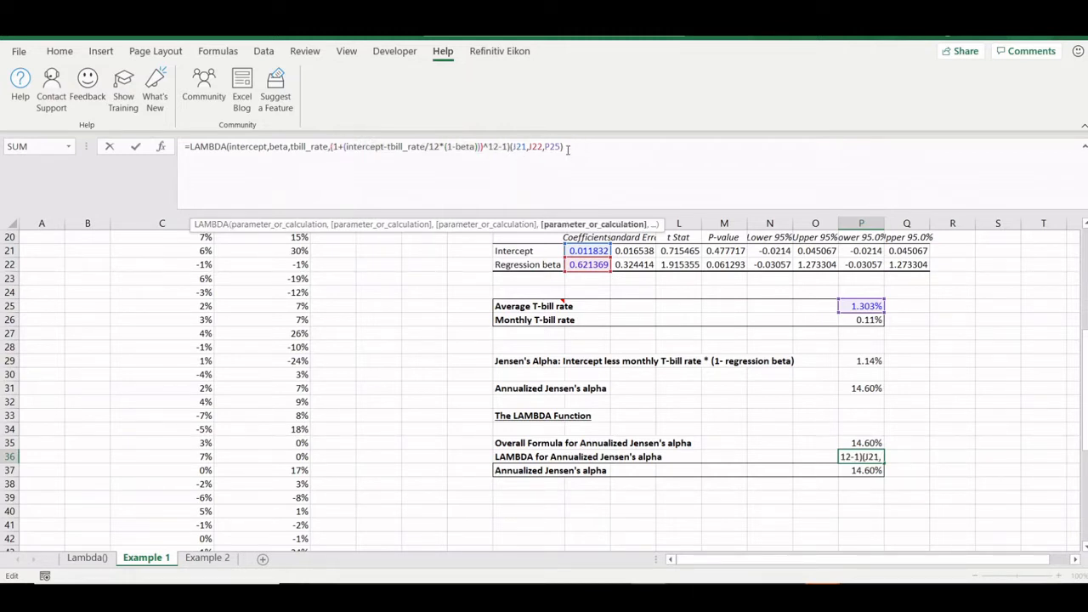
drag(568, 150, 510, 147)
key(Escape)
key(Down)
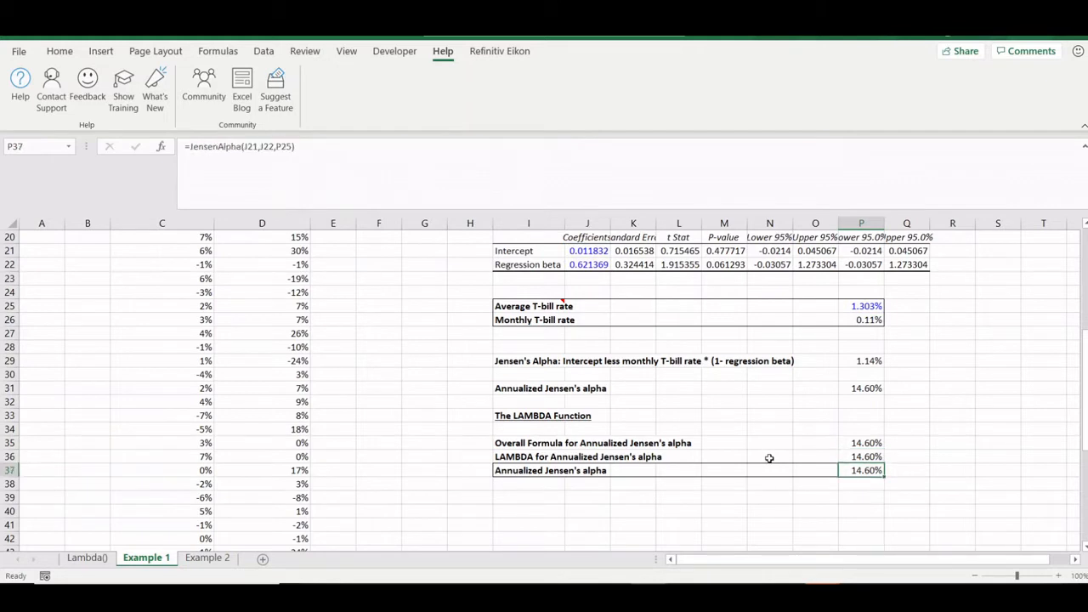
key(Down)
key(Down)
key(Down)
- In P40 type a LAMBDA with parameters intercept, beta, tbillrate computing (1+(intercept-(1-beta)*tbillrate/12))^12-1
text(=)
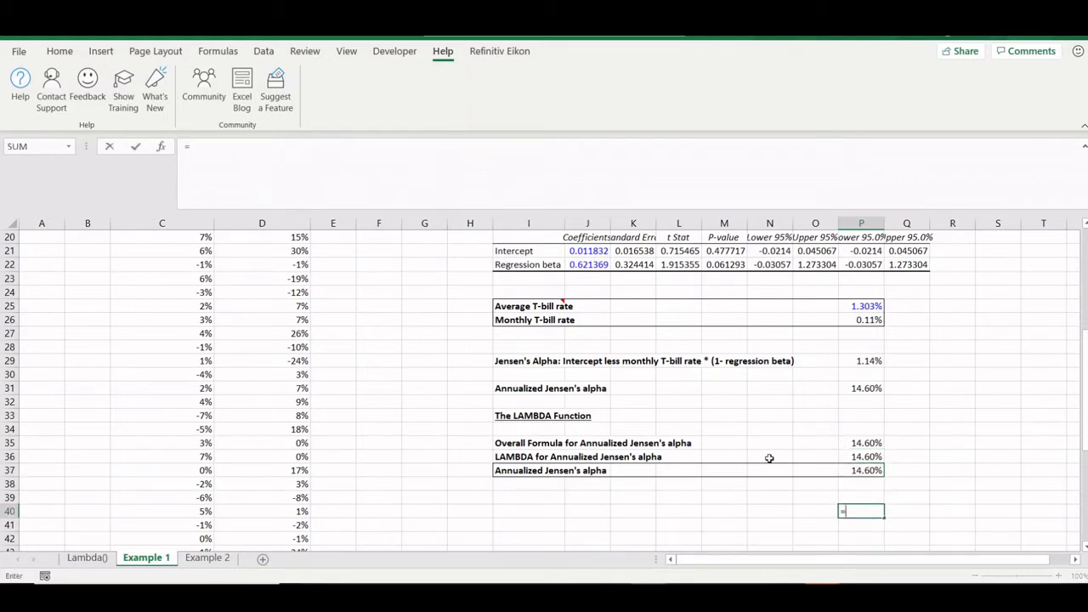
text(lambda)
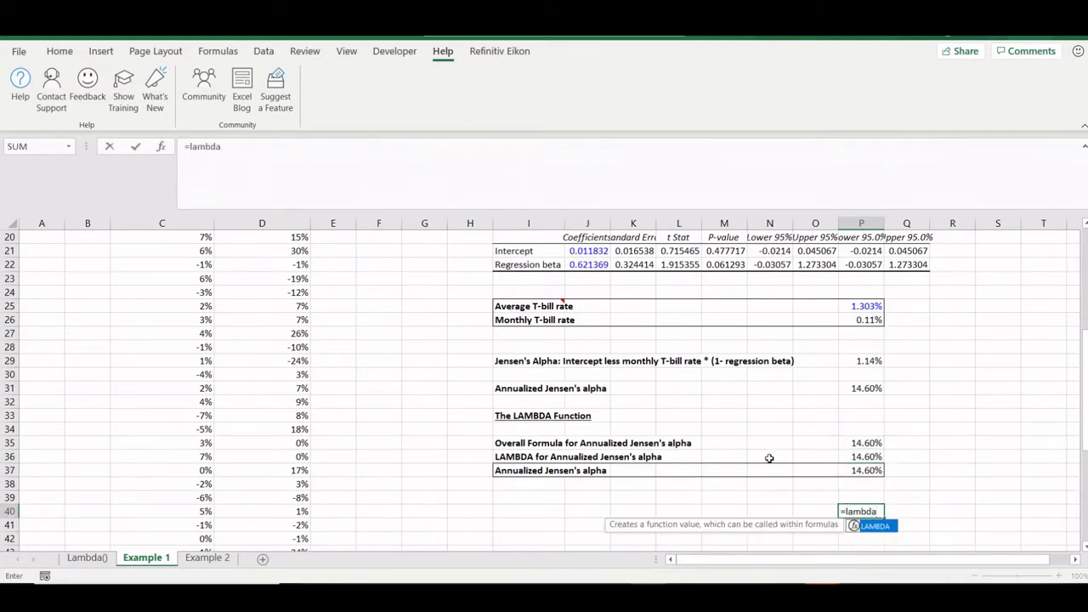
text()interce)
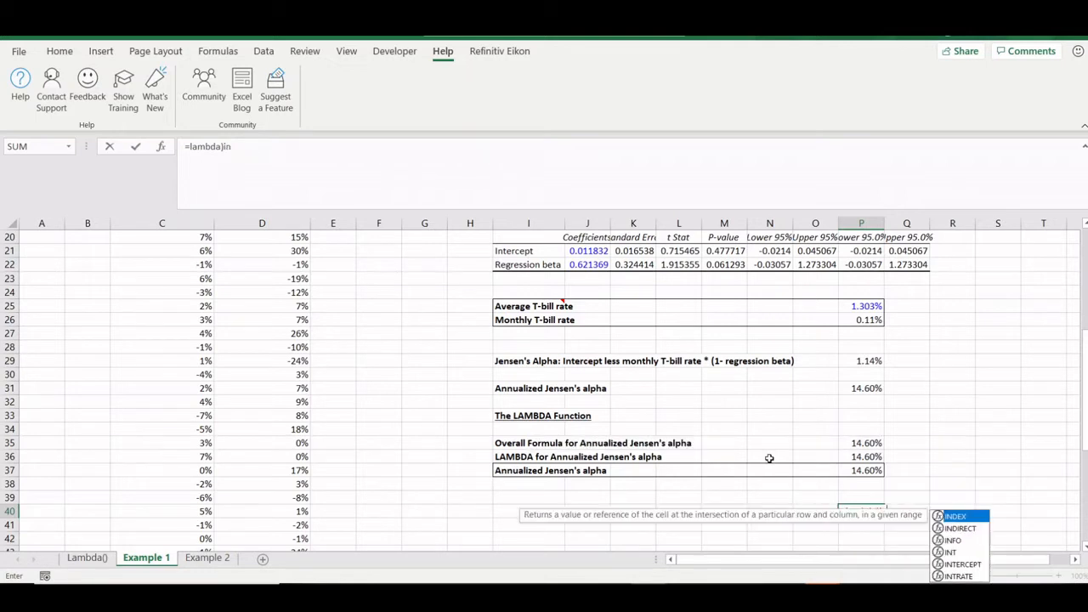
key(Tab)
key(BackSpace)
key(BackSpace)
key(BackSpace)
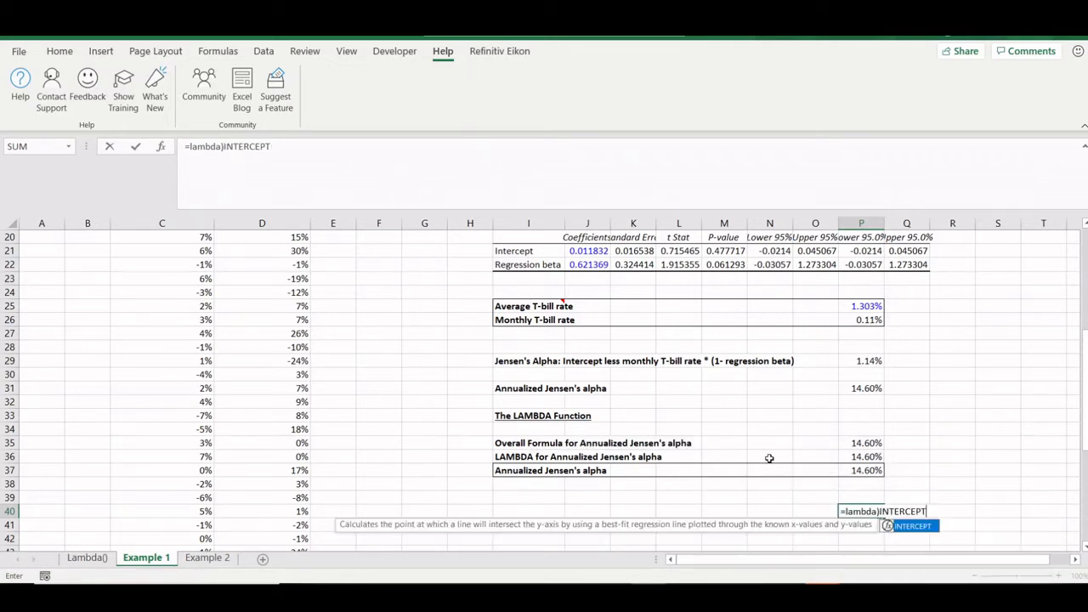
key(BackSpace)
key(BackSpace)
key(BackSpace)
key(BackSpace)
key(BackSpace)
key(BackSpace)
key(BackSpace)
key(BackSpace)
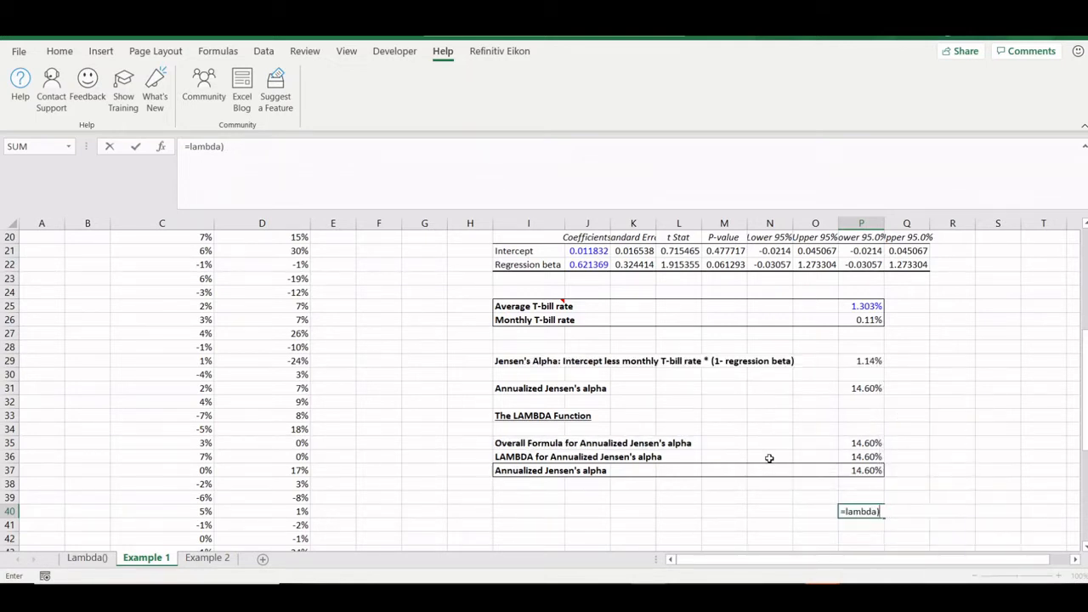
text((i)
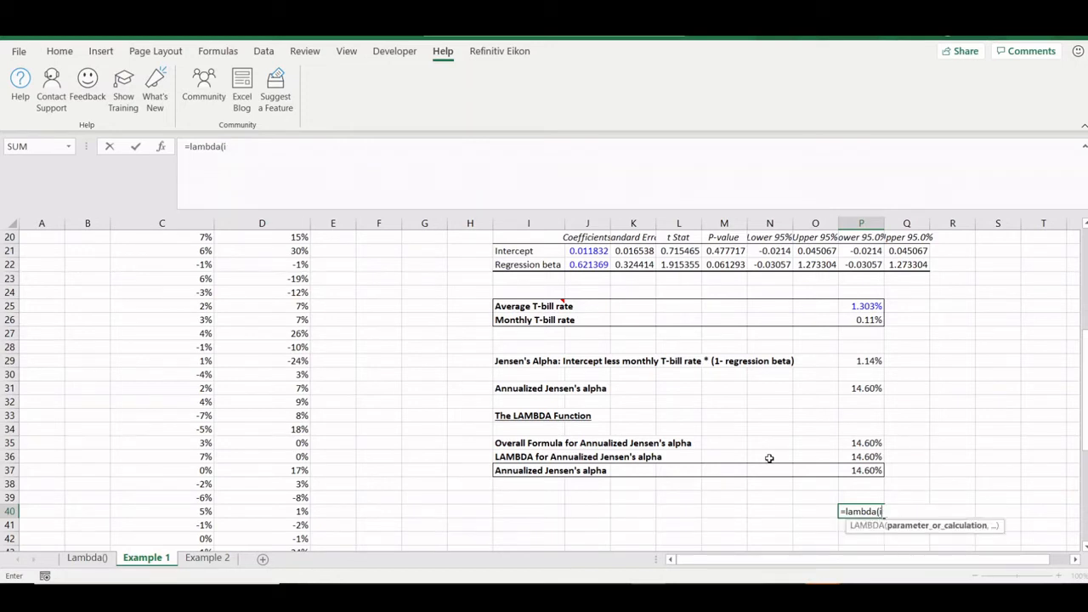
text(ntercept,)
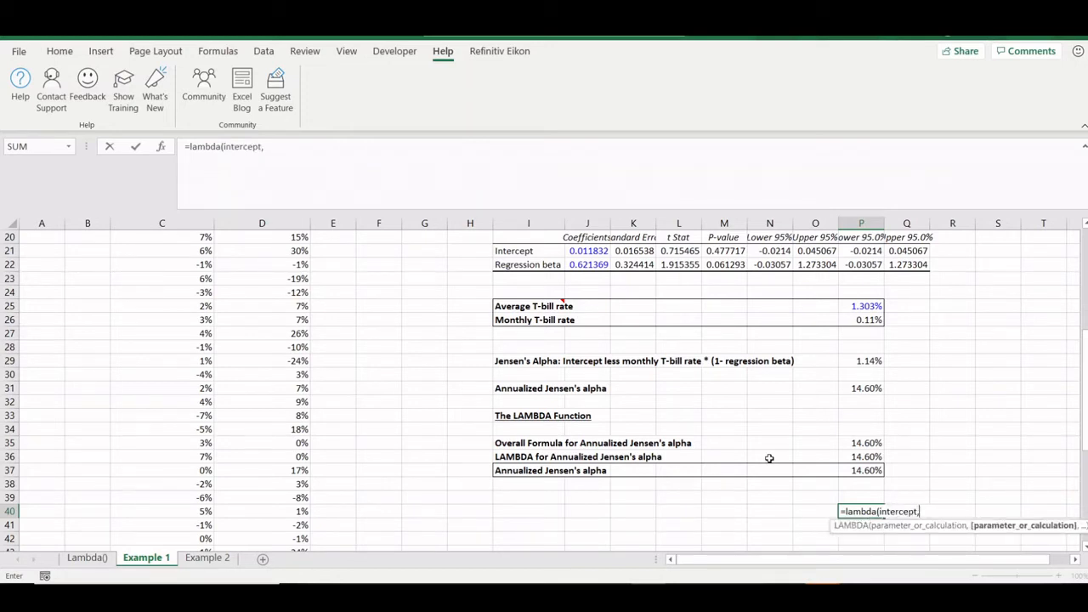
text(beta,)
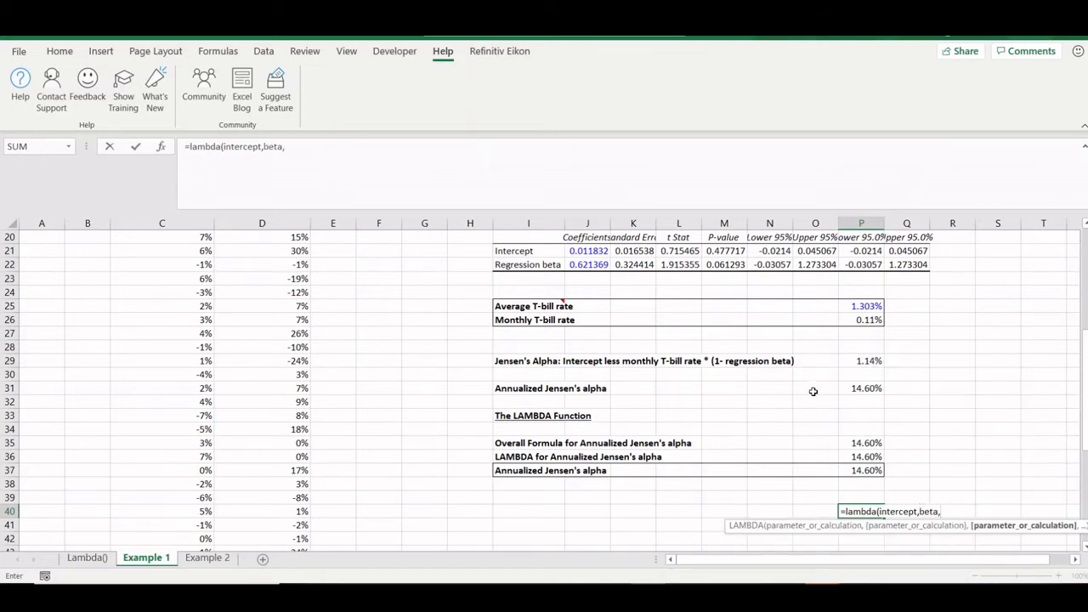
text(tbillrate,)
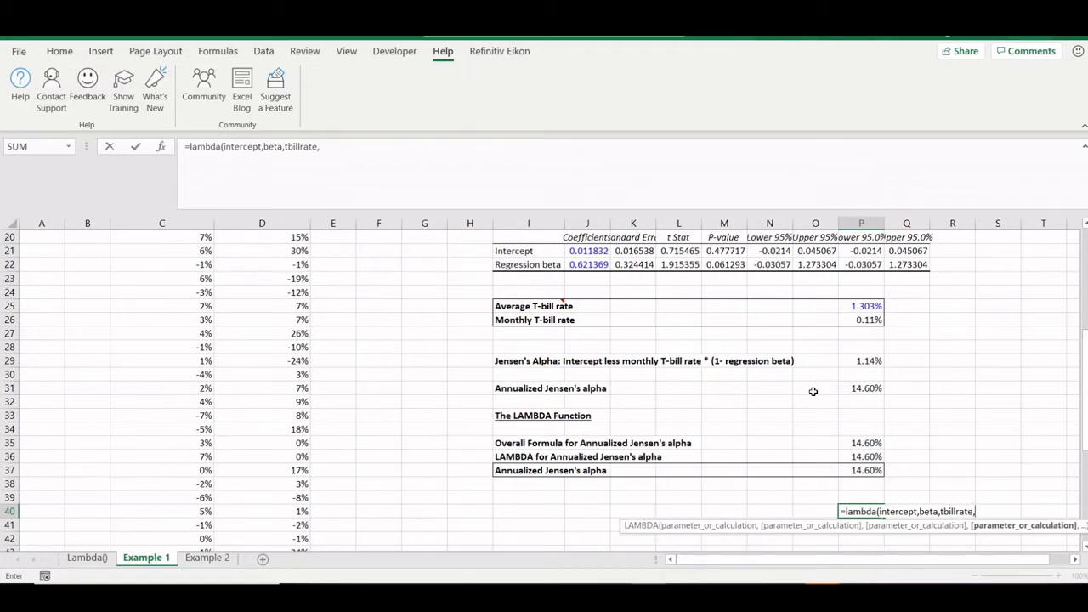
text((1+(intercept)
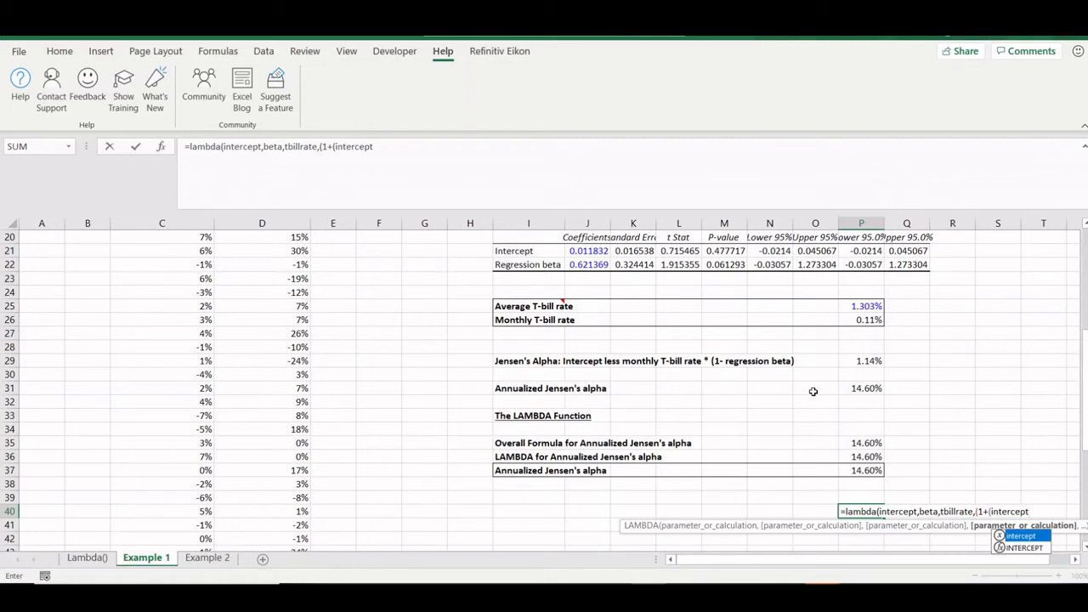
text(-()
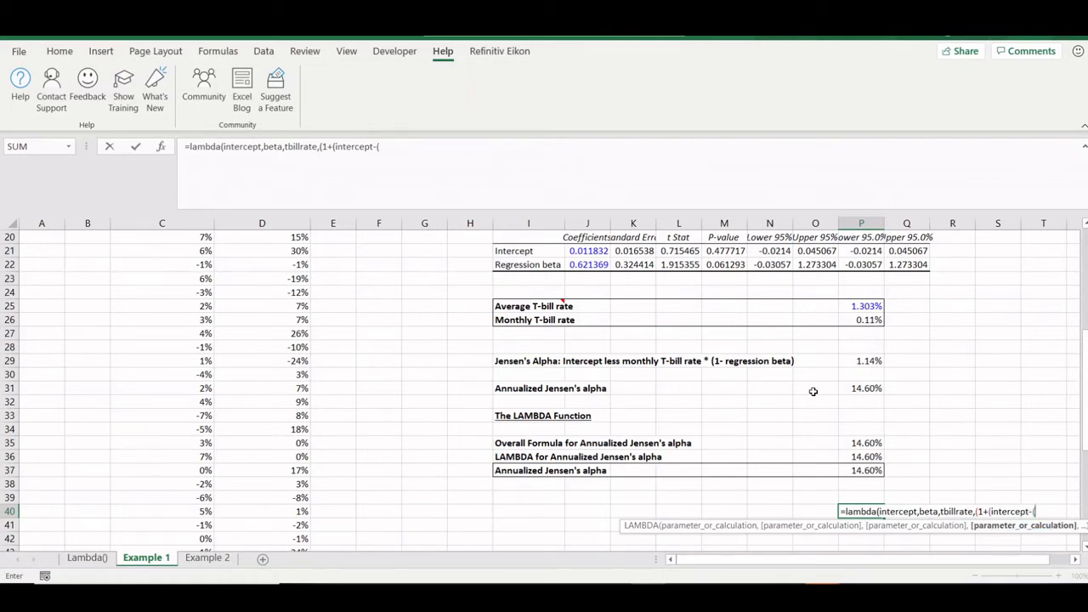
text(1-be)
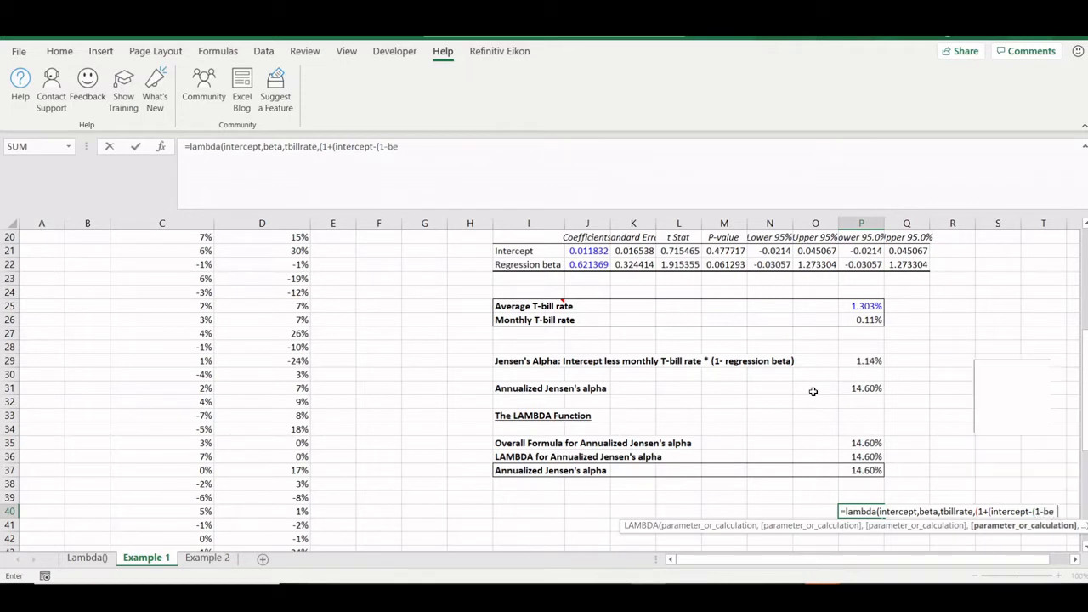
text(ta)*tb)
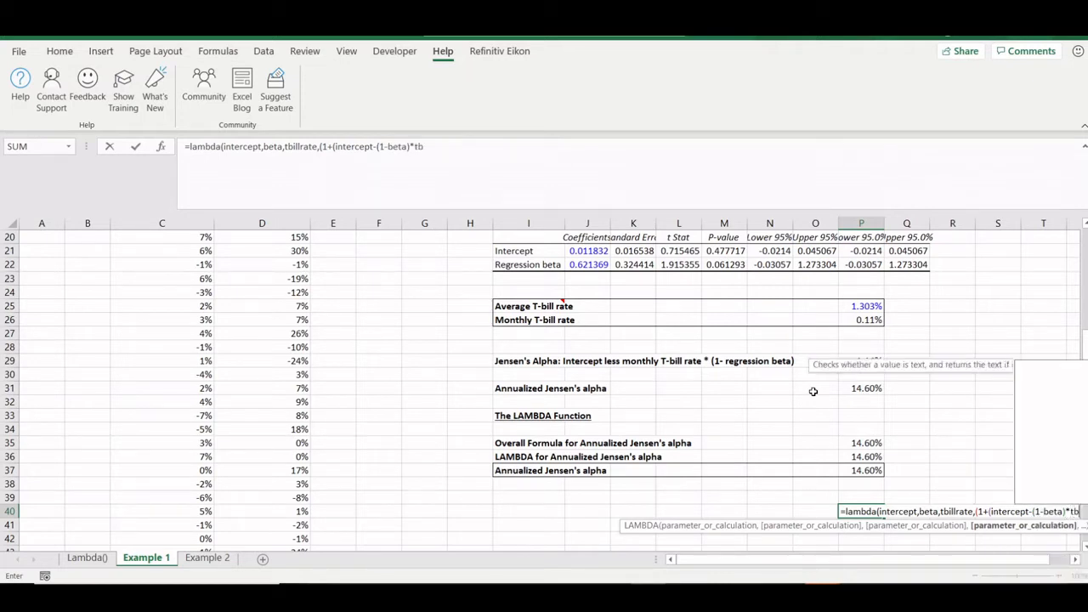
text(illrate/12)
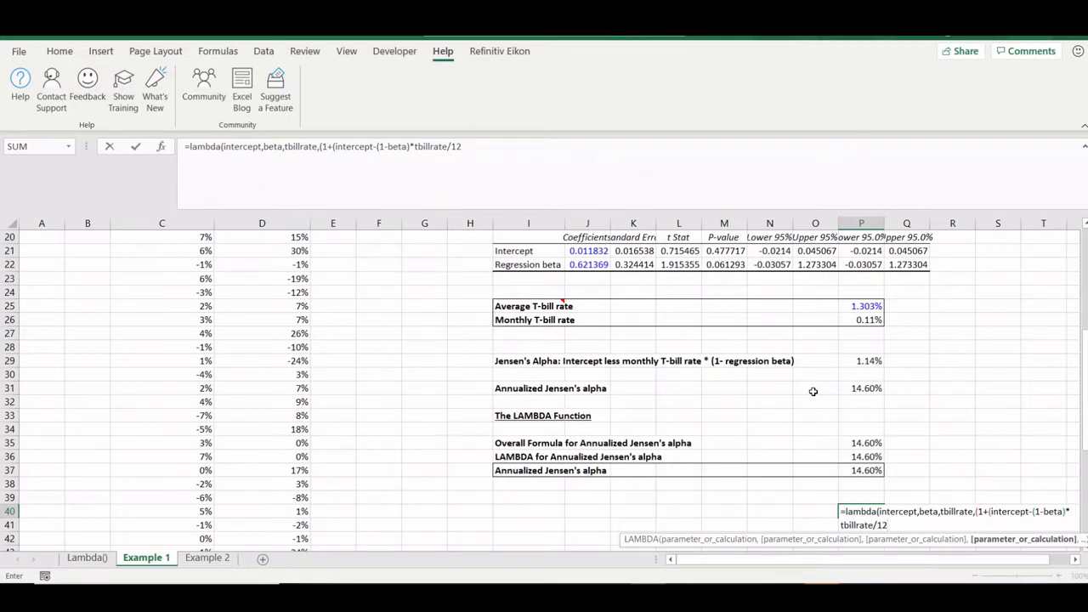
text())
text(^12-1)()
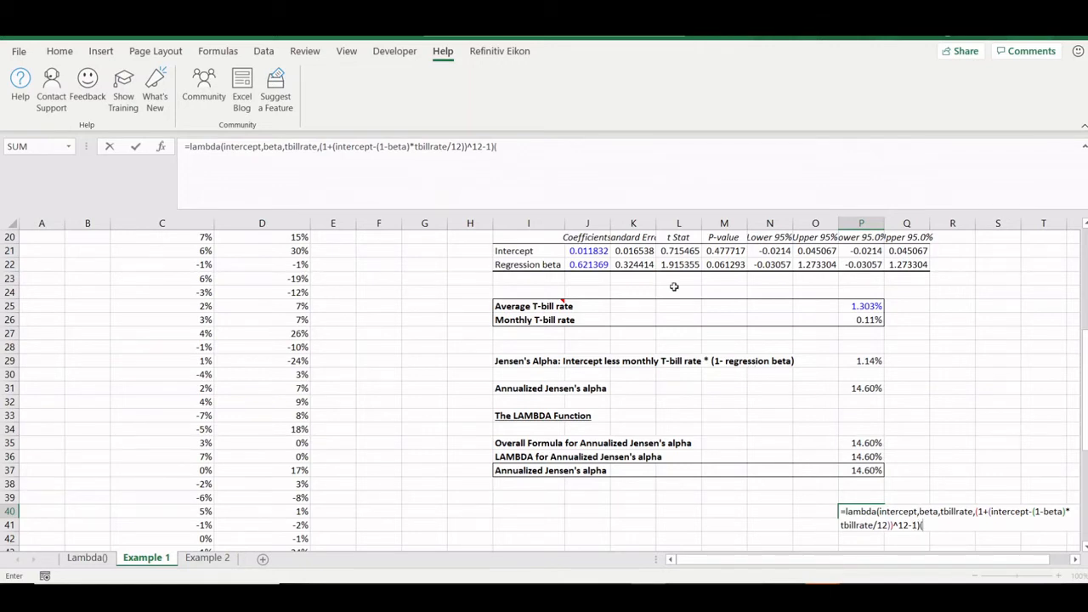
- Apply the LAMBDA to J21, J22 and P25 and enter it, returning 0.146003
click(574, 253)
text(,)
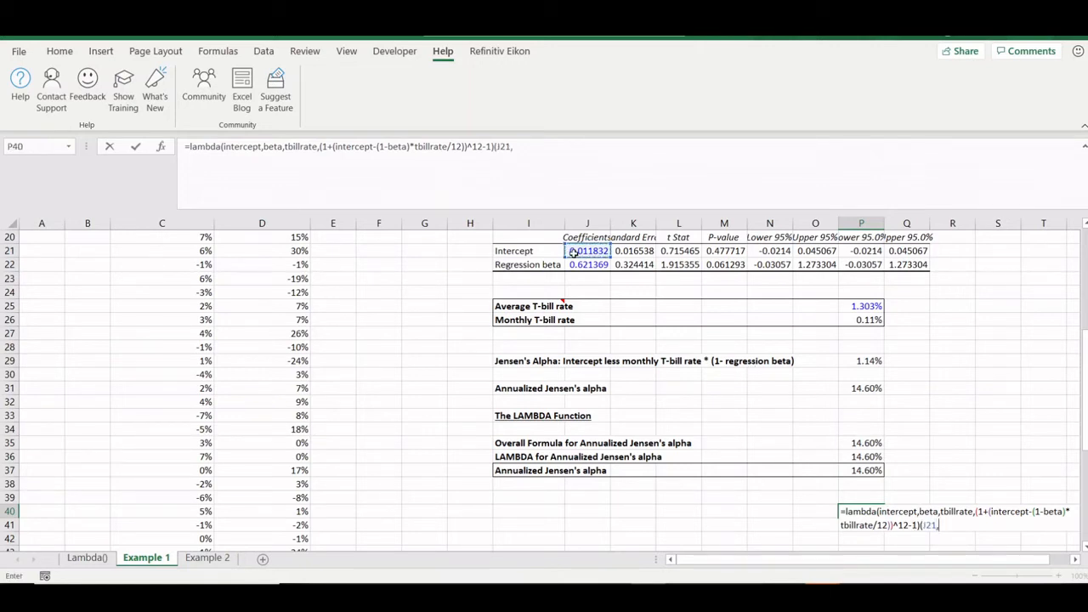
click(575, 265)
text(,)
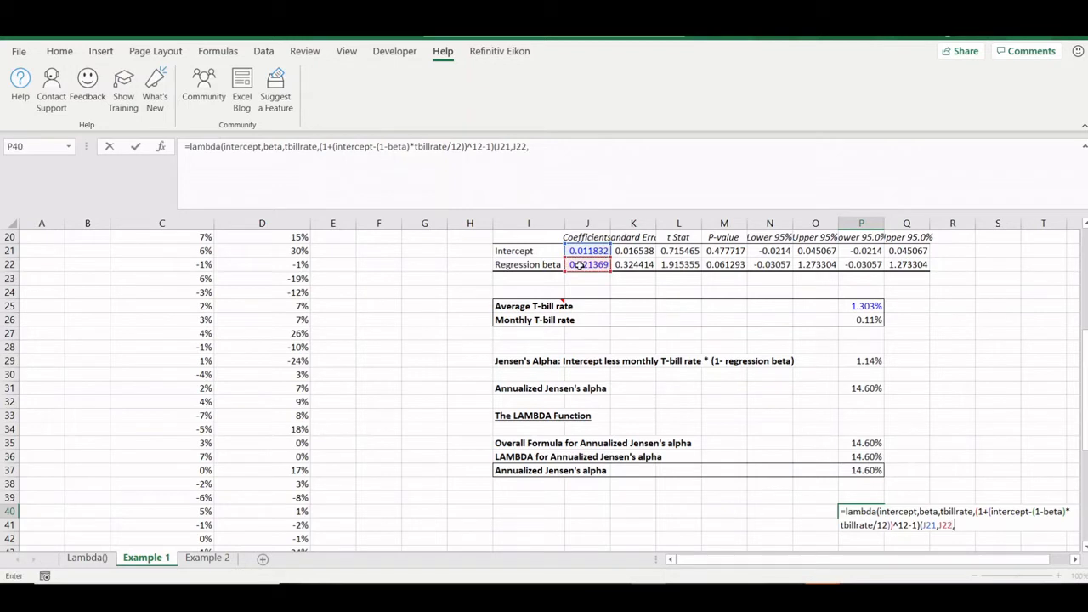
click(849, 306)
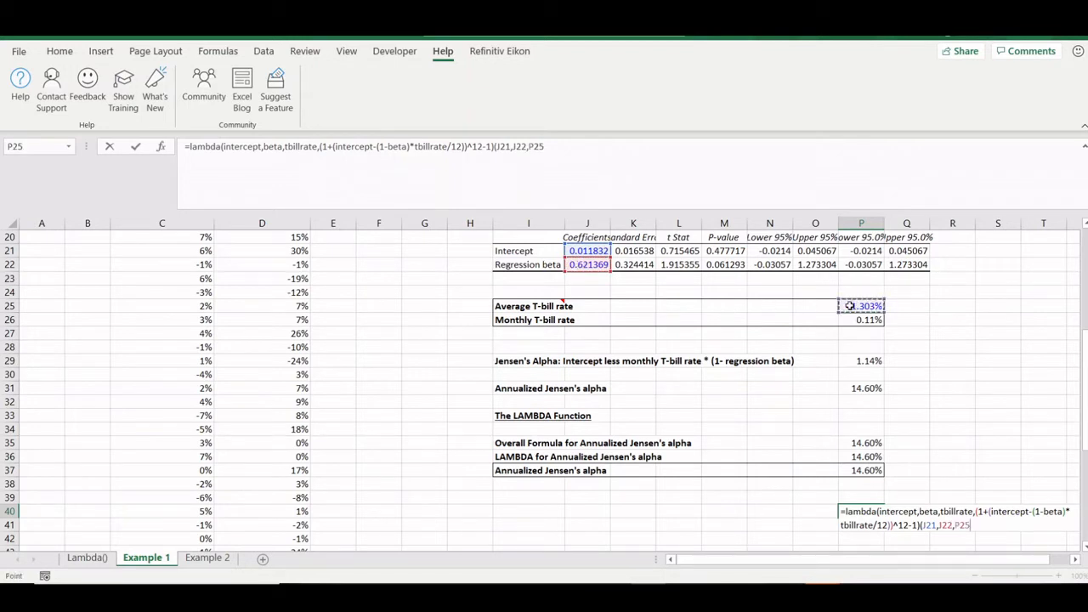
text())
key(Return)
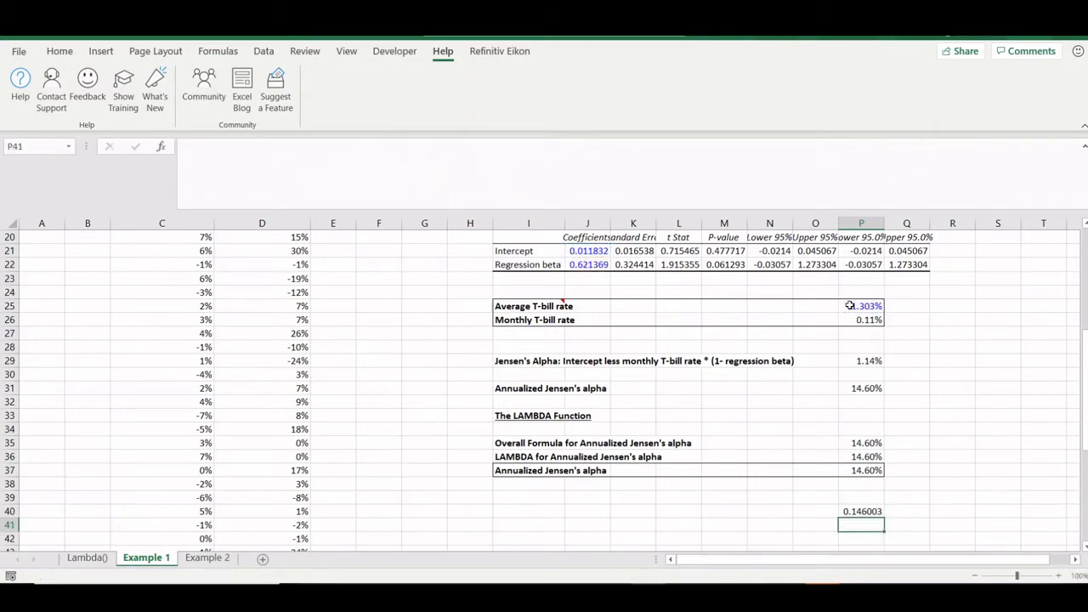
- Undo the trial LAMBDA in P40 and review P36's LAMBDA formula without editing it
key(ctrl+z)
click(867, 456)
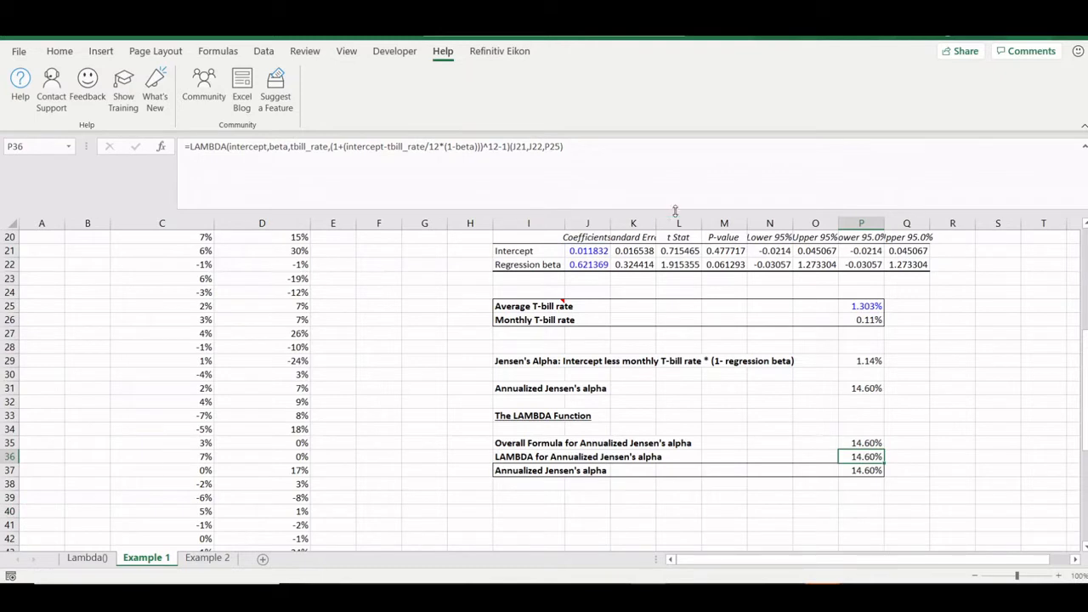
click(615, 170)
drag(614, 170, 168, 152)
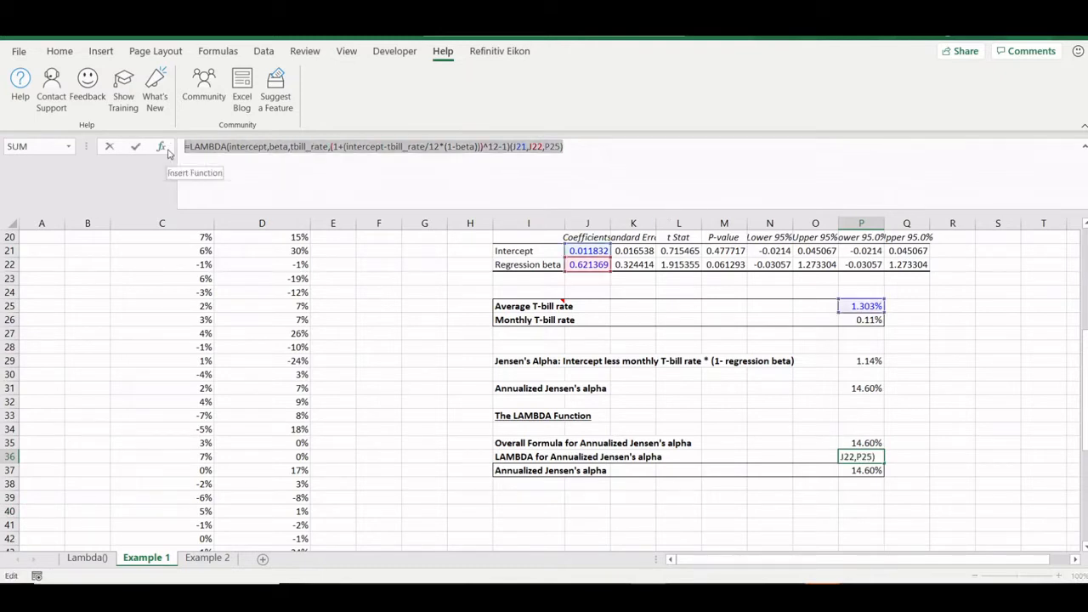
key(Escape)
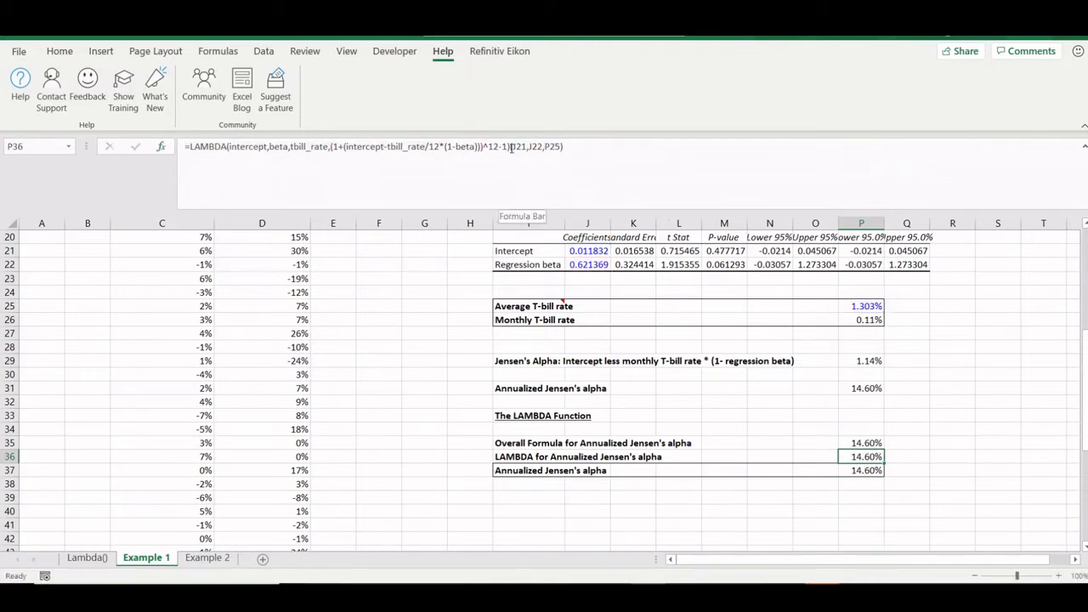
drag(510, 146, 191, 142)
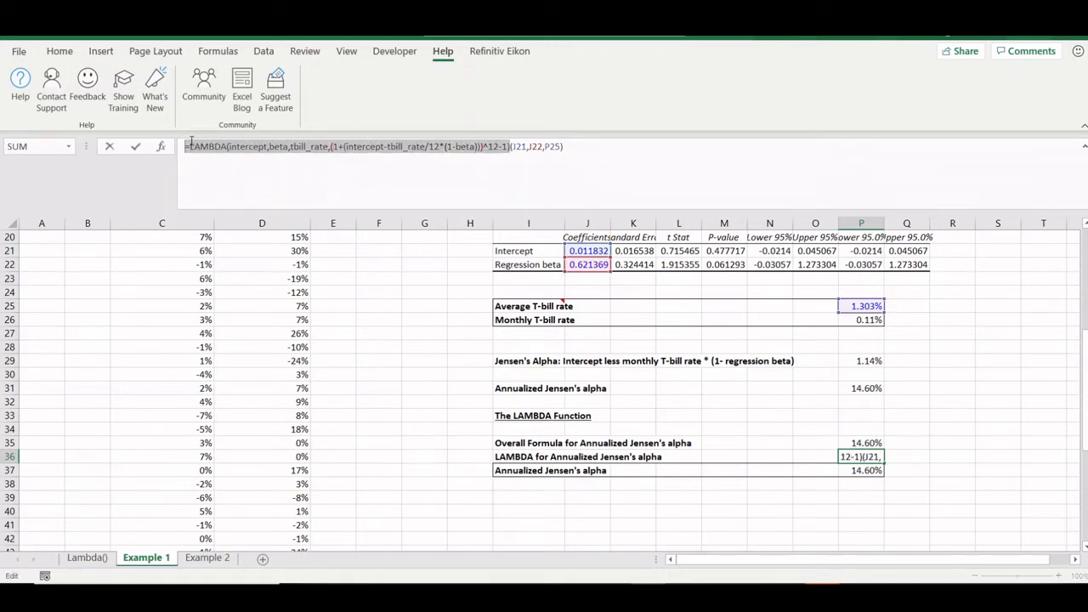
key(Escape)
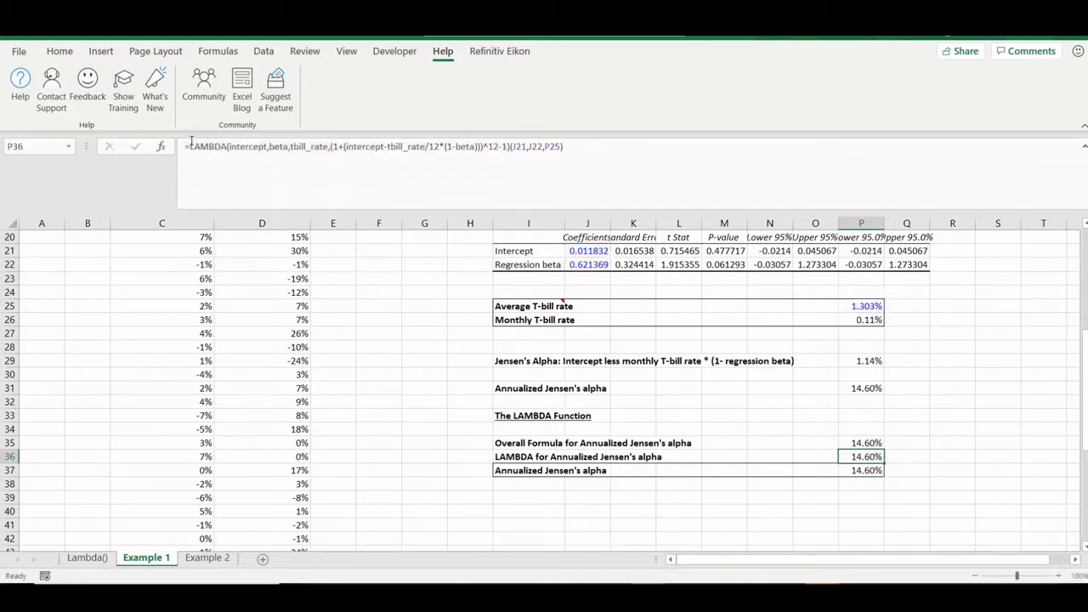
key(alt)
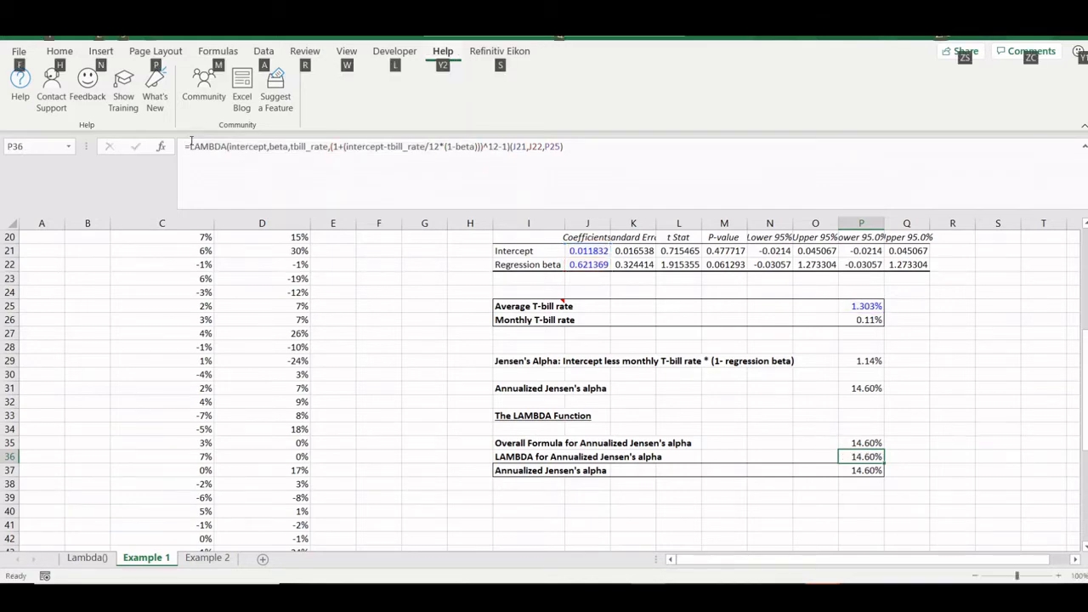
- Open Name Manager and browse the JensenAlpha and AveragePrice definitions, backing out of a new name
key(m)
key(n)
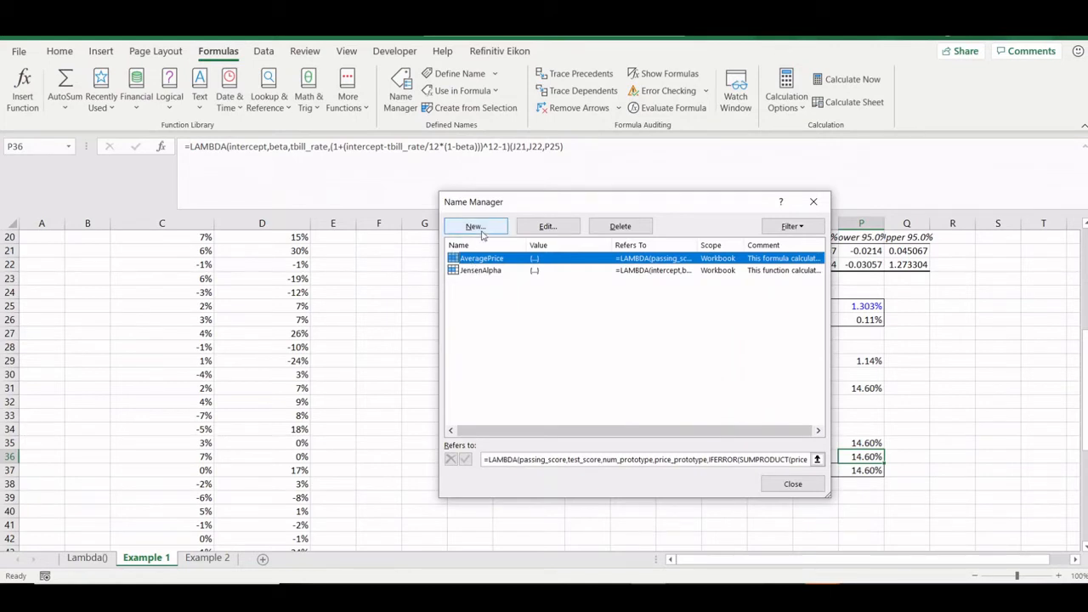
click(481, 270)
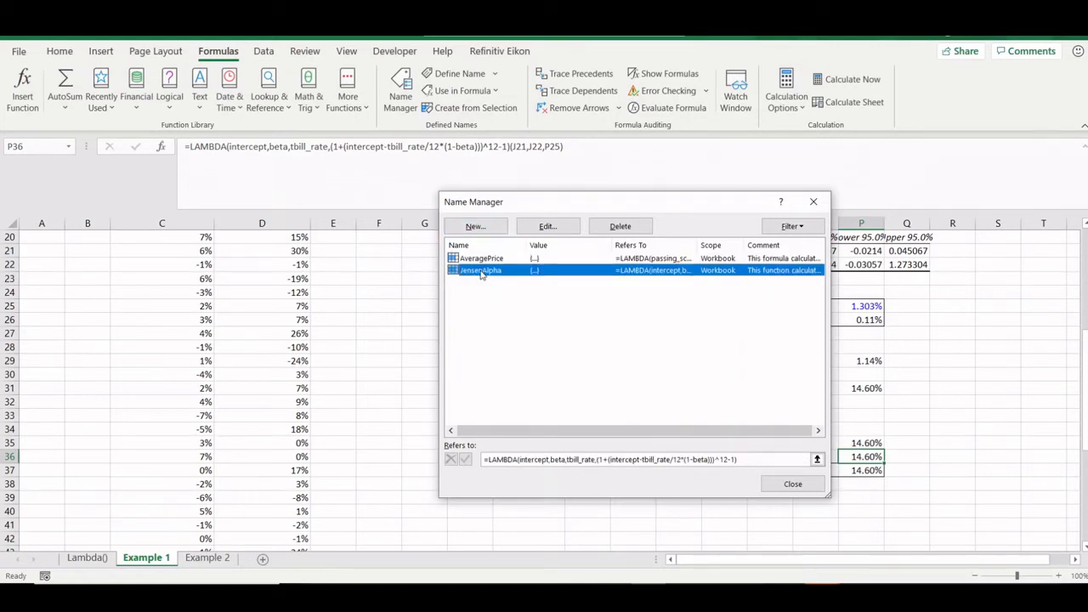
click(482, 258)
click(484, 273)
click(475, 227)
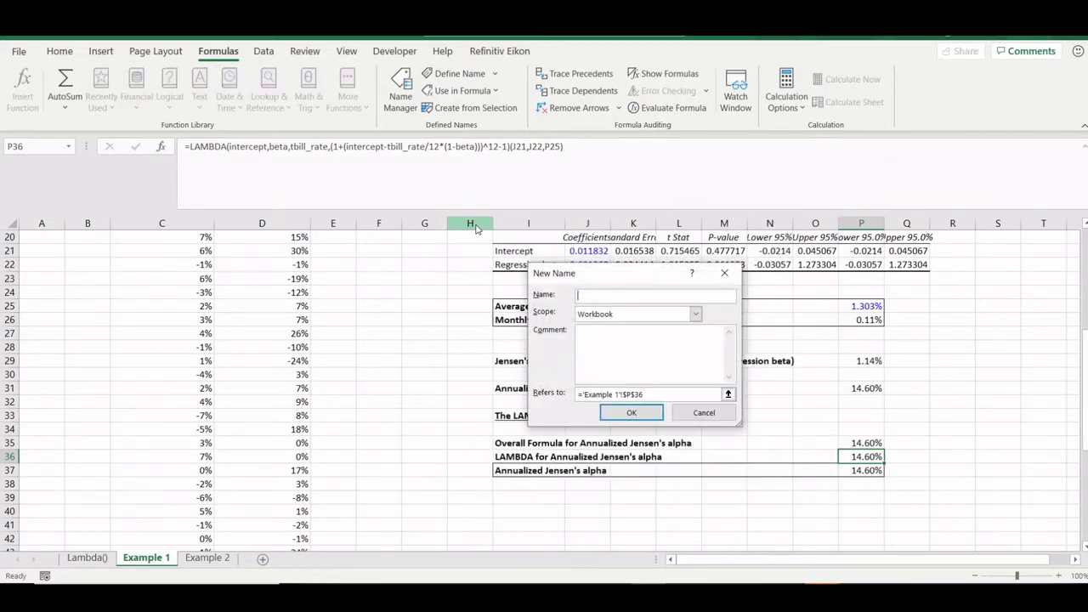
click(703, 412)
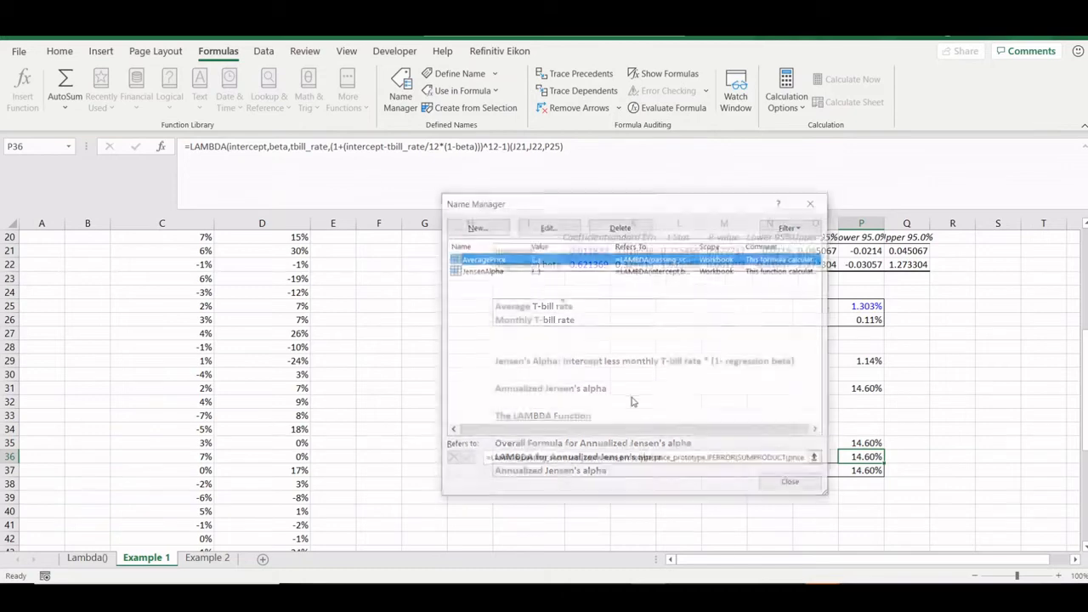
- Read the JensenAlpha name's LAMBDA definition and comment without saving changes, then close Name Manager
click(467, 271)
click(547, 226)
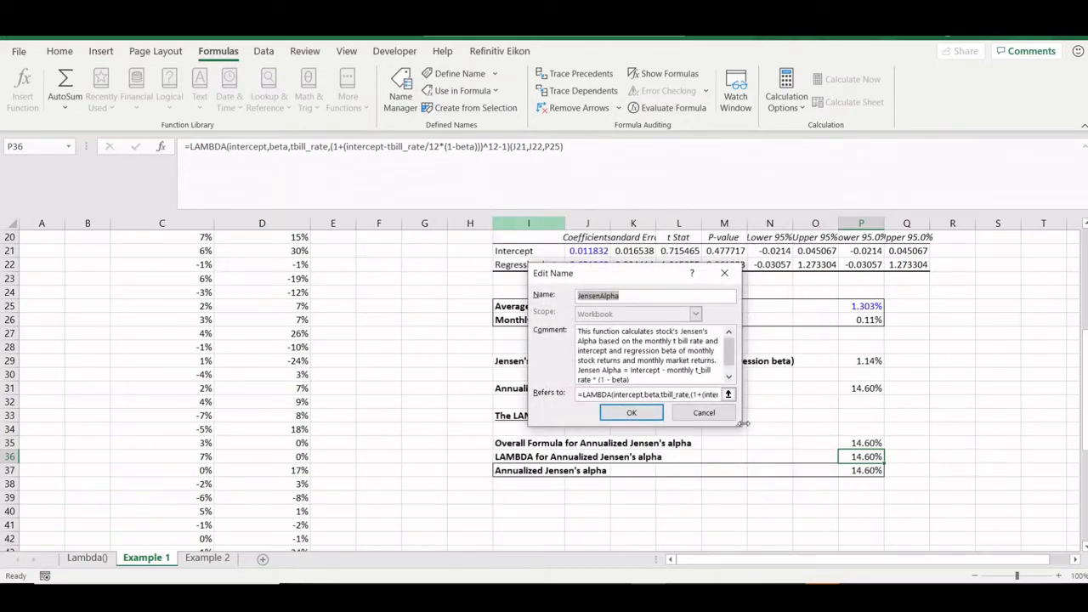
drag(744, 422, 1085, 426)
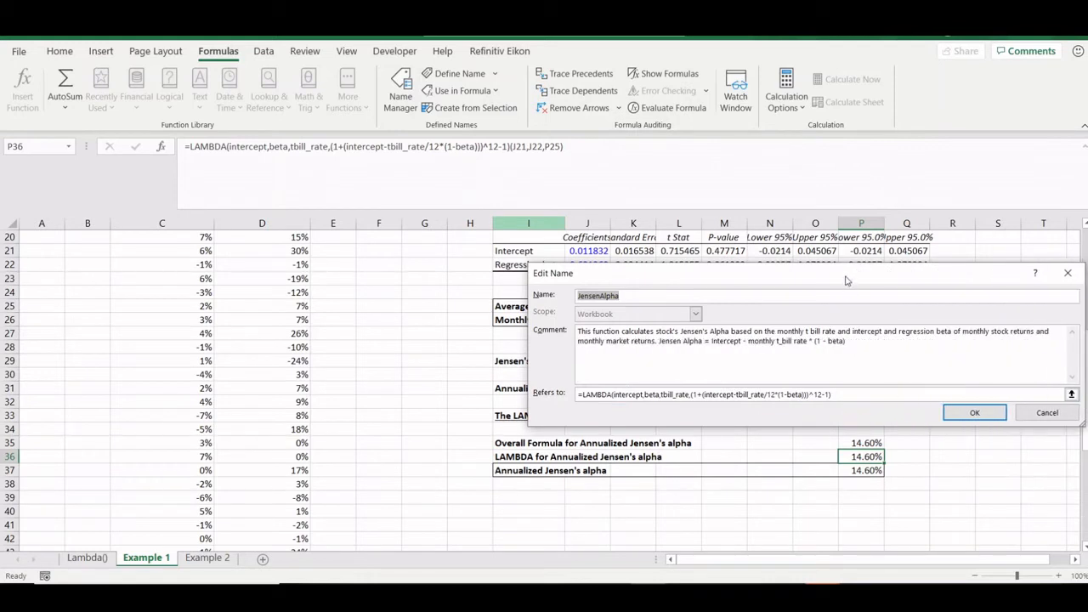
drag(833, 273, 632, 262)
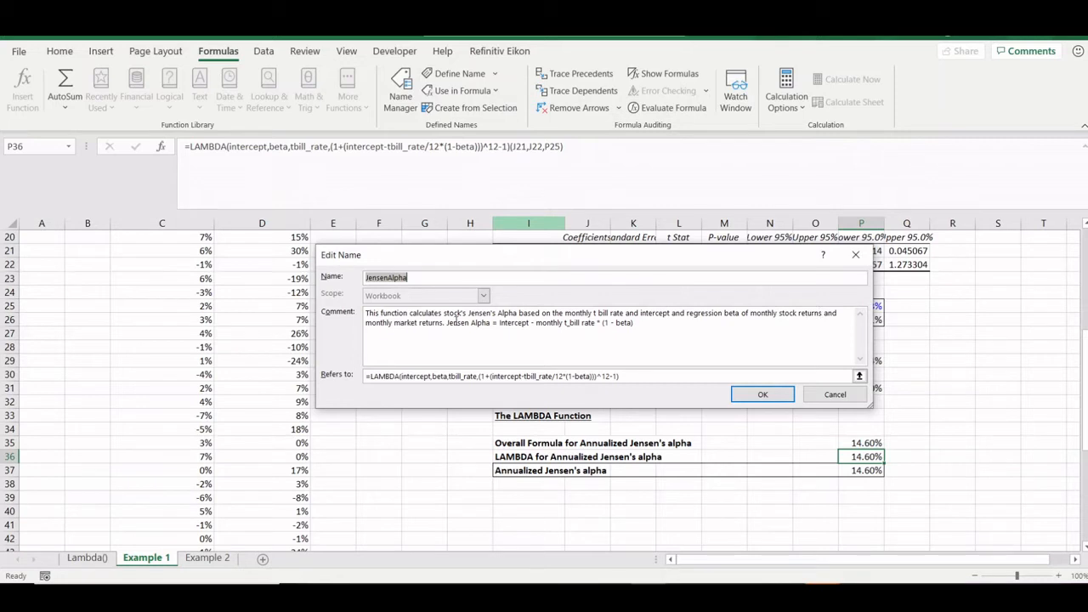
drag(448, 322, 636, 321)
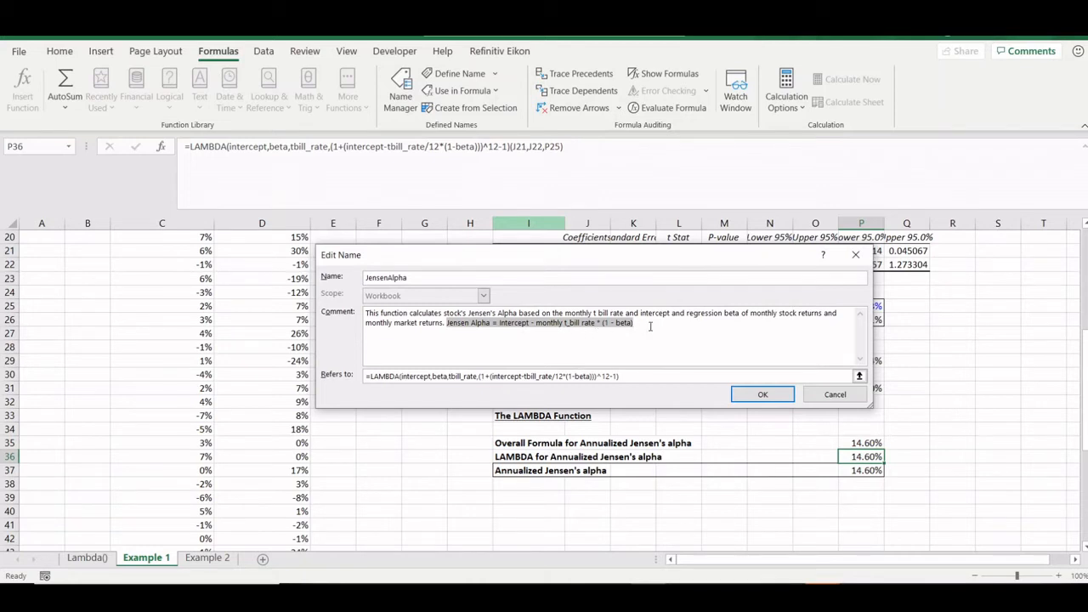
click(827, 401)
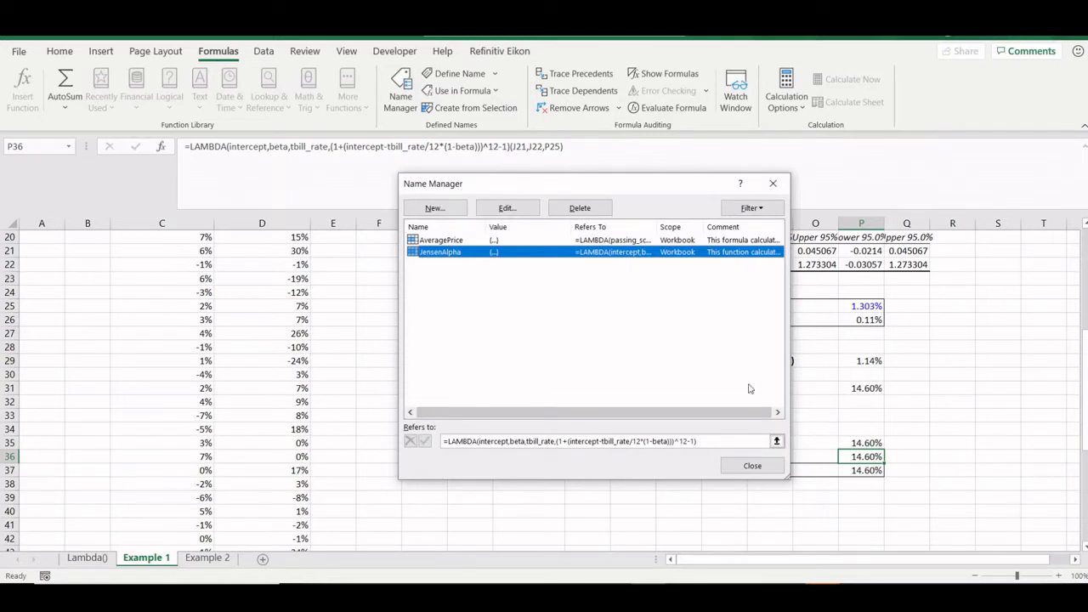
click(752, 465)
click(867, 473)
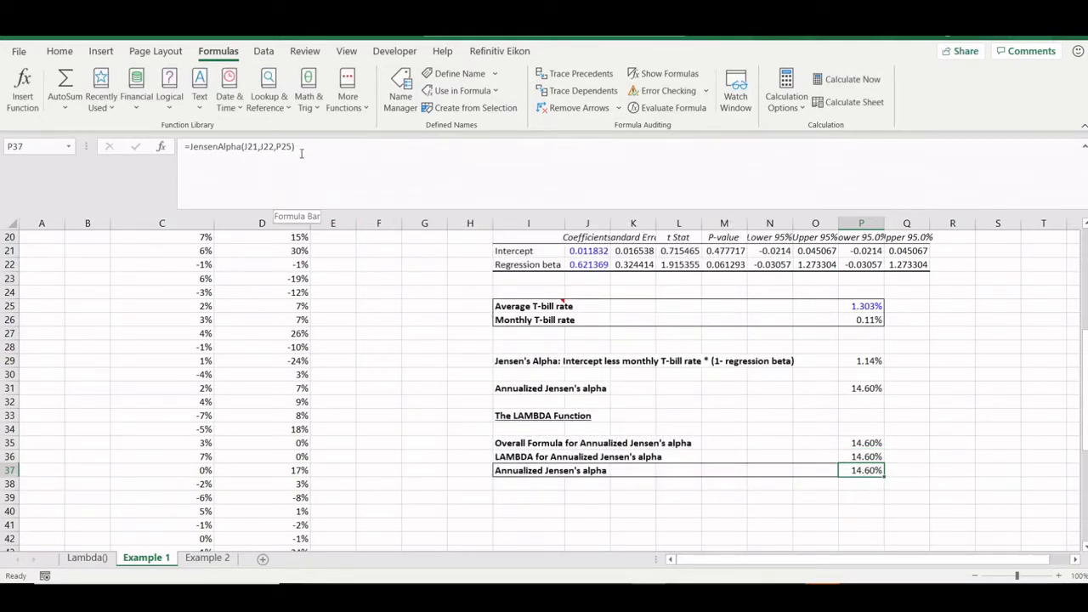
click(859, 489)
text(=)
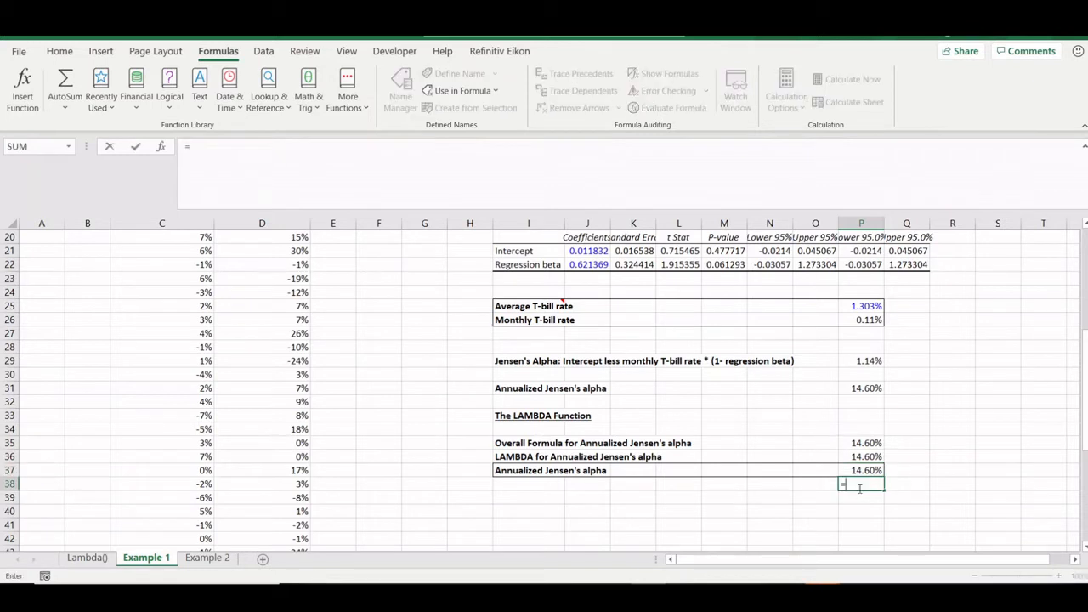
text(jens`)
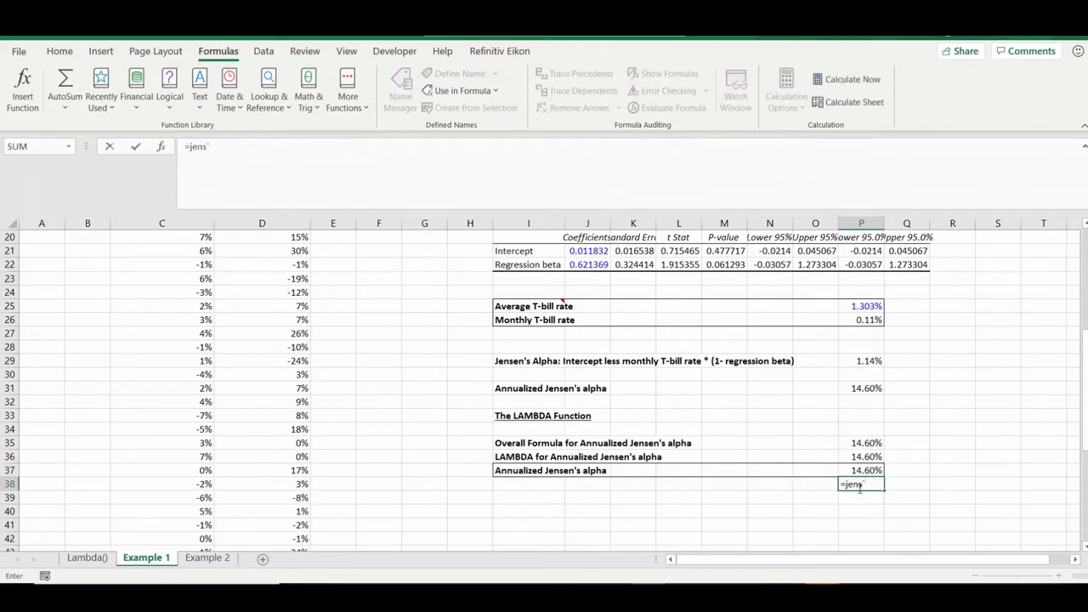
key(BackSpace)
key(Tab)
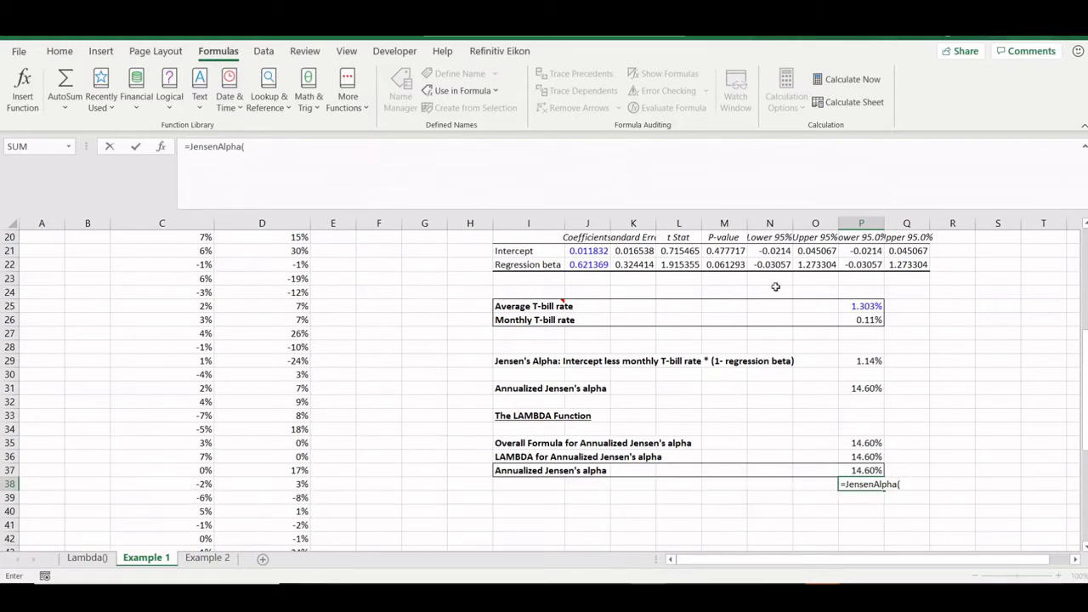
click(571, 252)
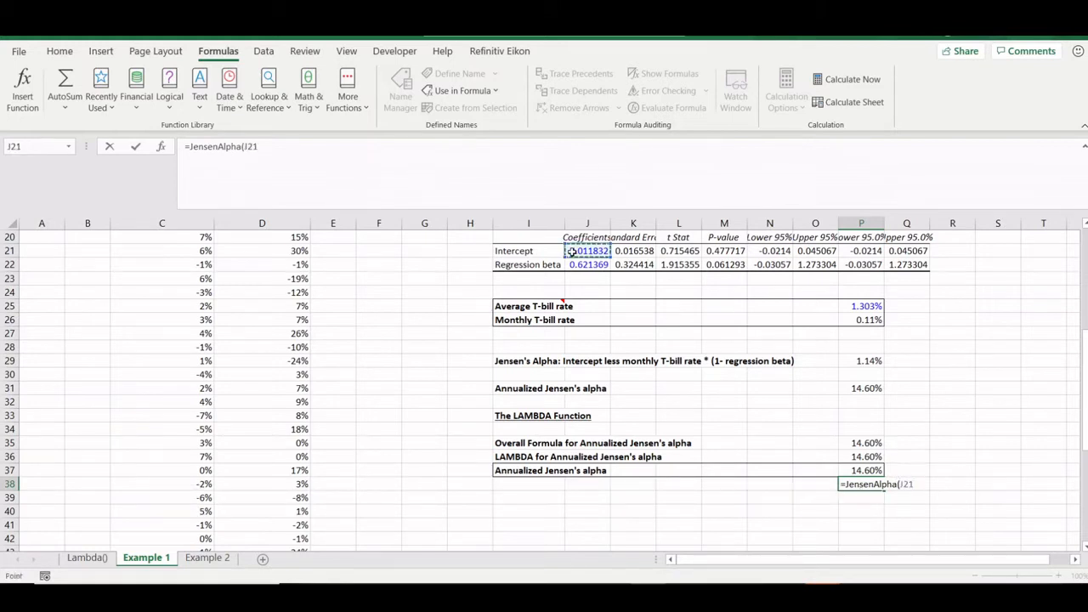
text(,)
click(573, 264)
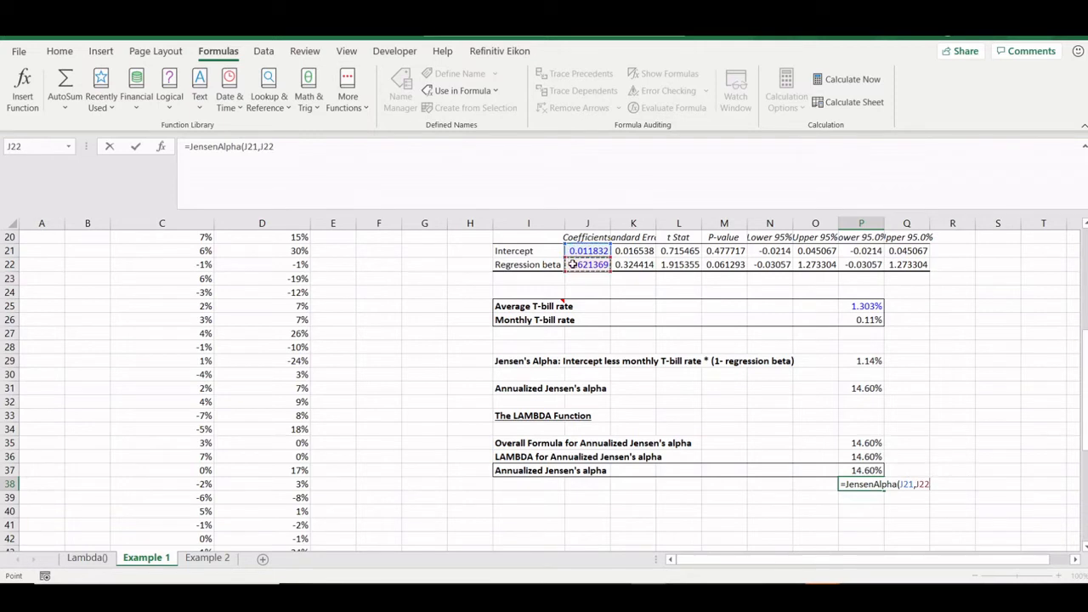
text(,)
click(854, 308)
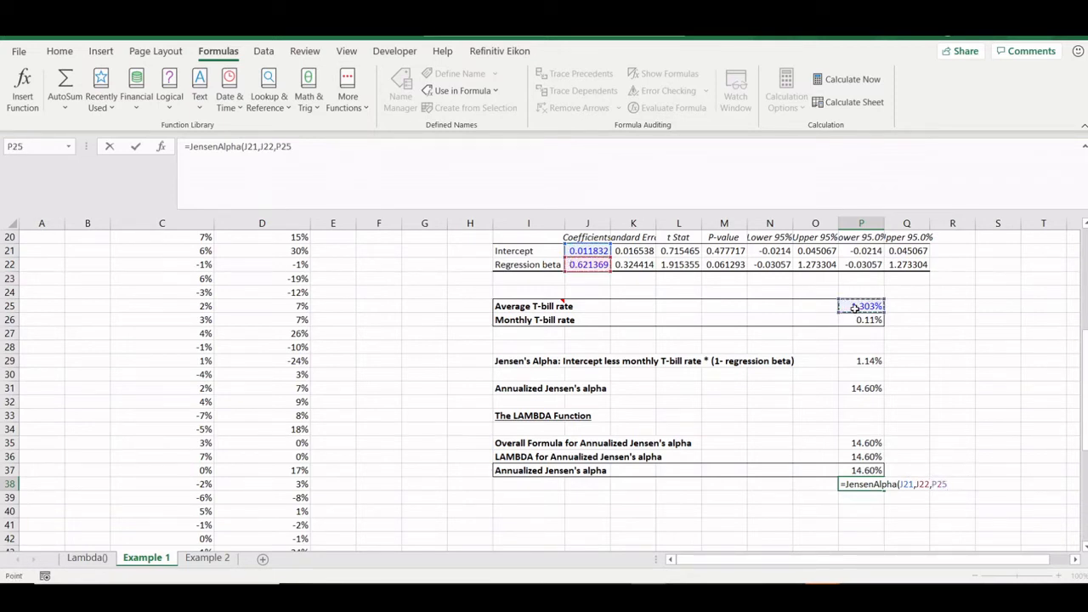
text())
key(Return)
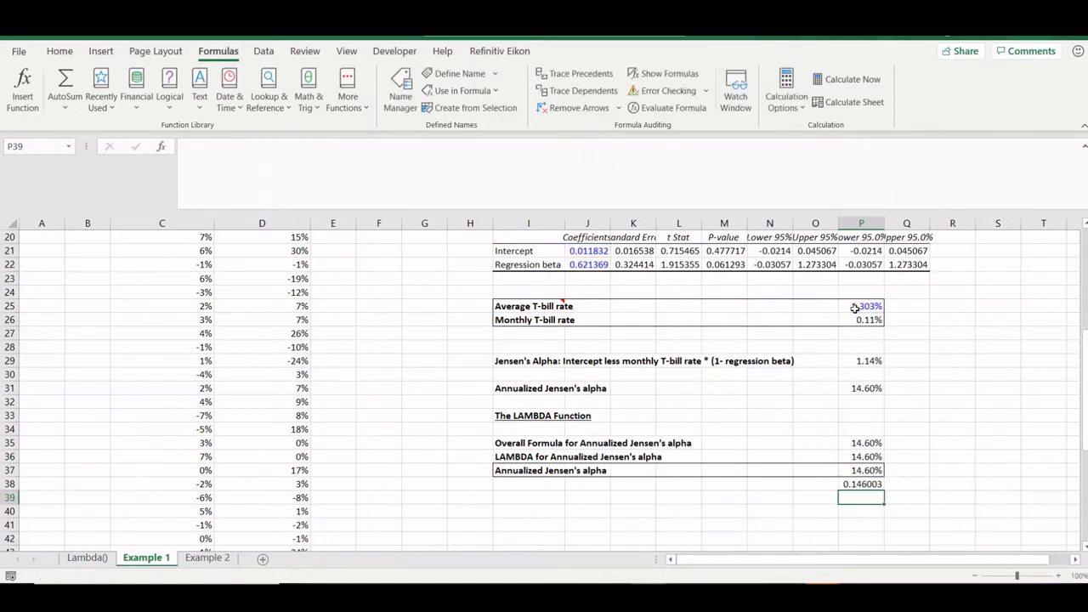
key(Up)
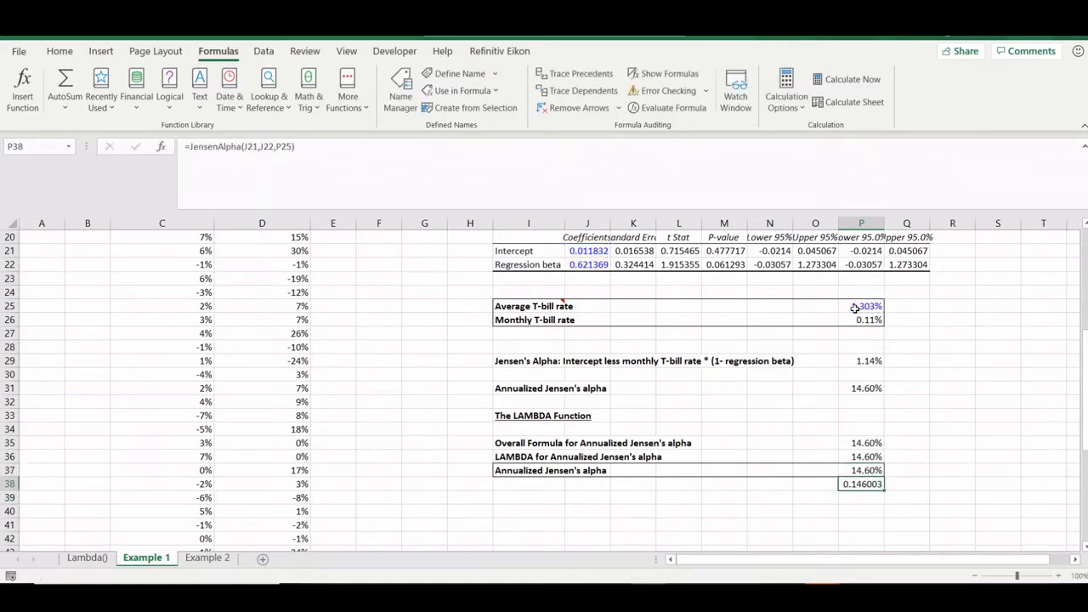
- Trace P37's inputs: the intercept in J21, regression beta in J22 and average T-bill rate in P25
click(853, 469)
drag(870, 415, 849, 265)
click(861, 469)
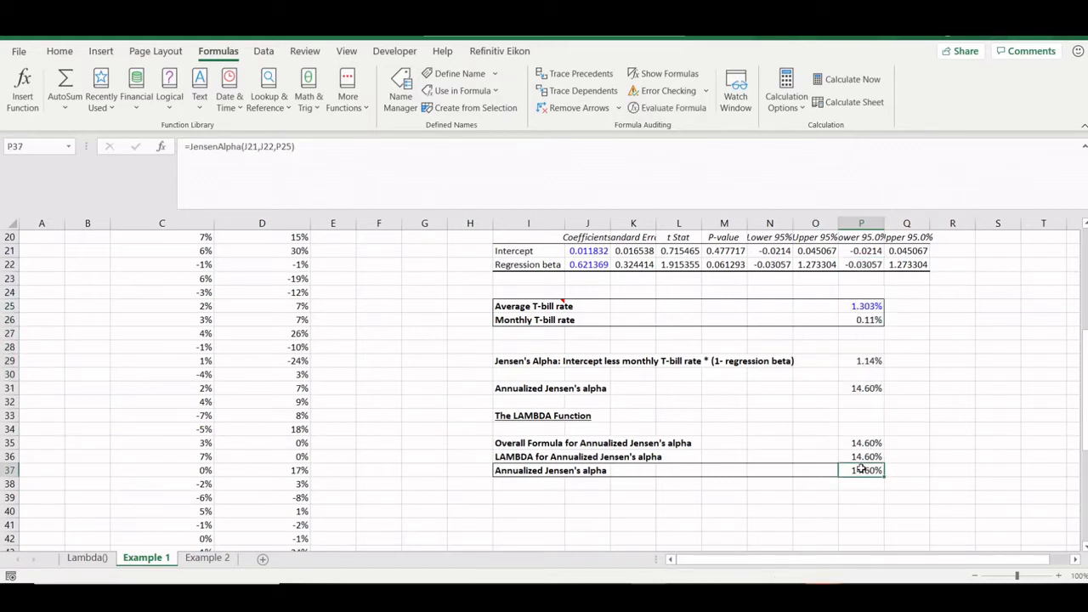
scroll(238, 273, up, 4)
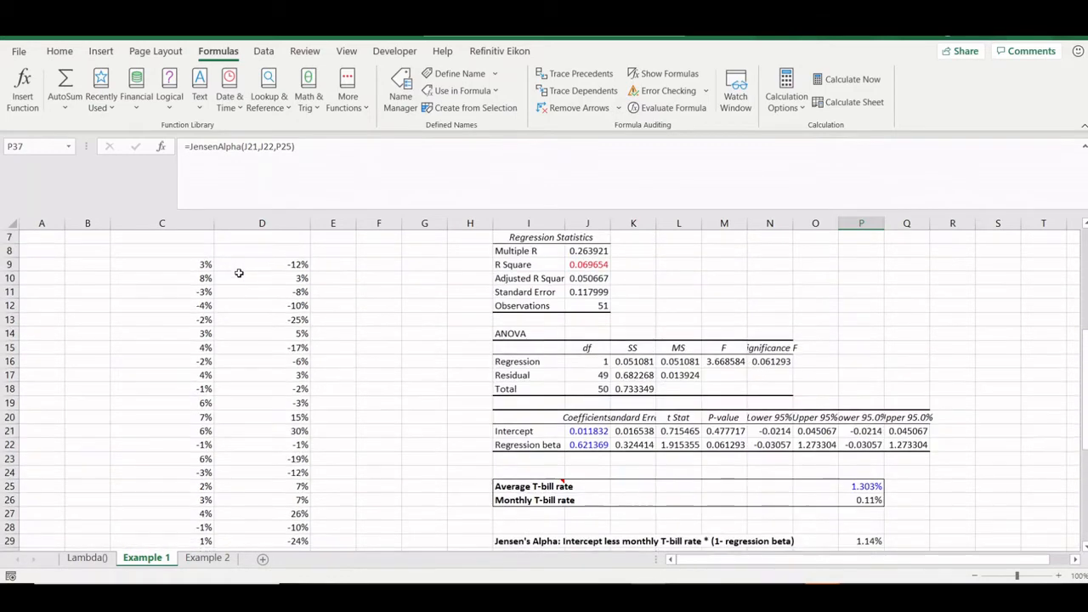
click(535, 432)
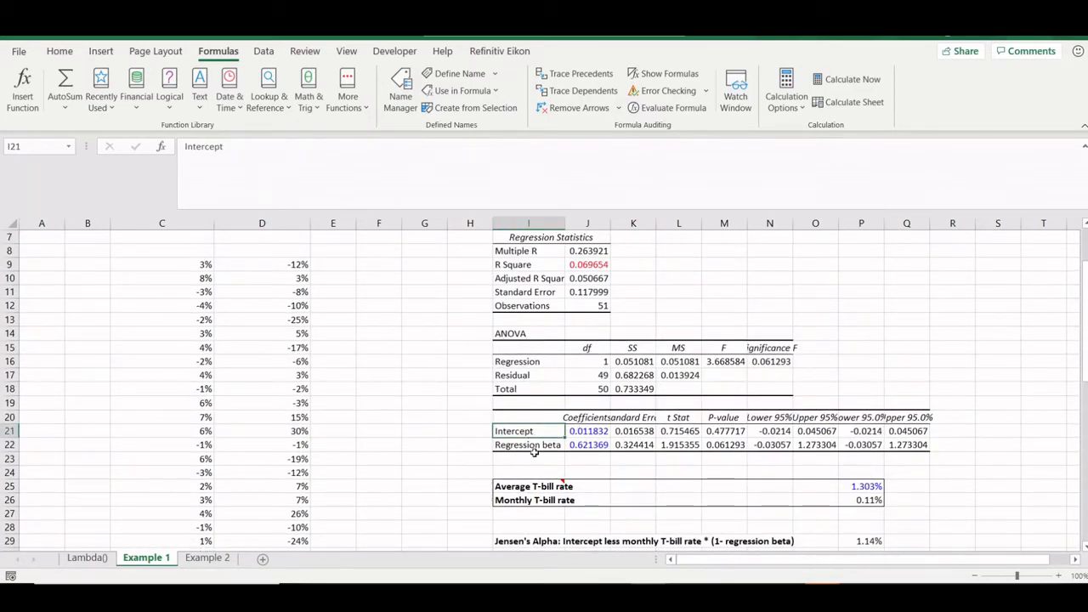
click(534, 458)
click(863, 487)
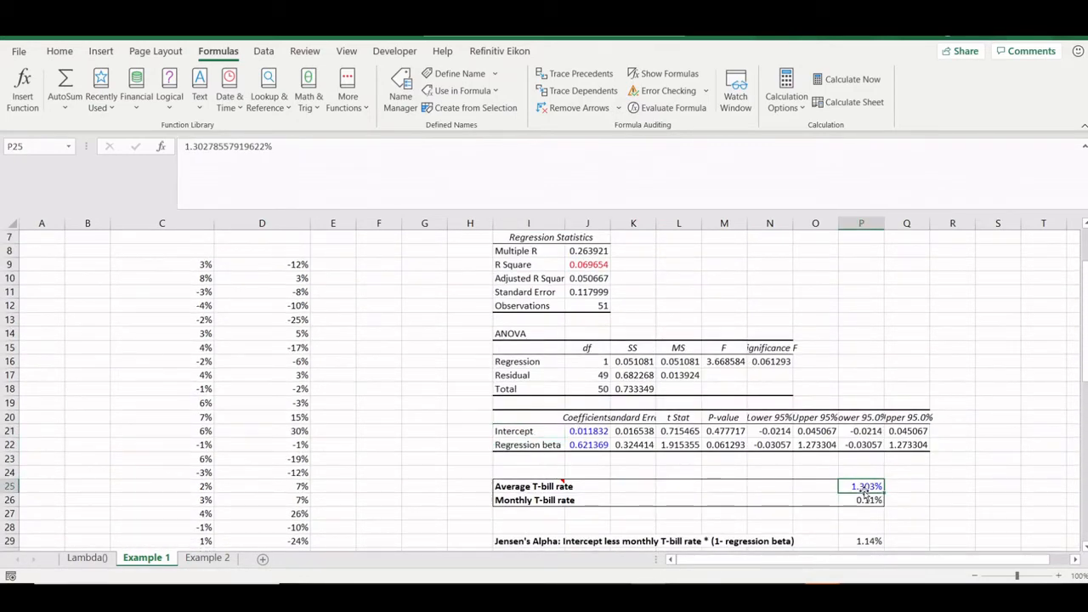
scroll(863, 480, down, 4)
- Compare P36's inline LAMBDA with P37's =JensenAlpha(J21,J22,P25) arguments, leaving both unchanged
click(863, 457)
click(863, 470)
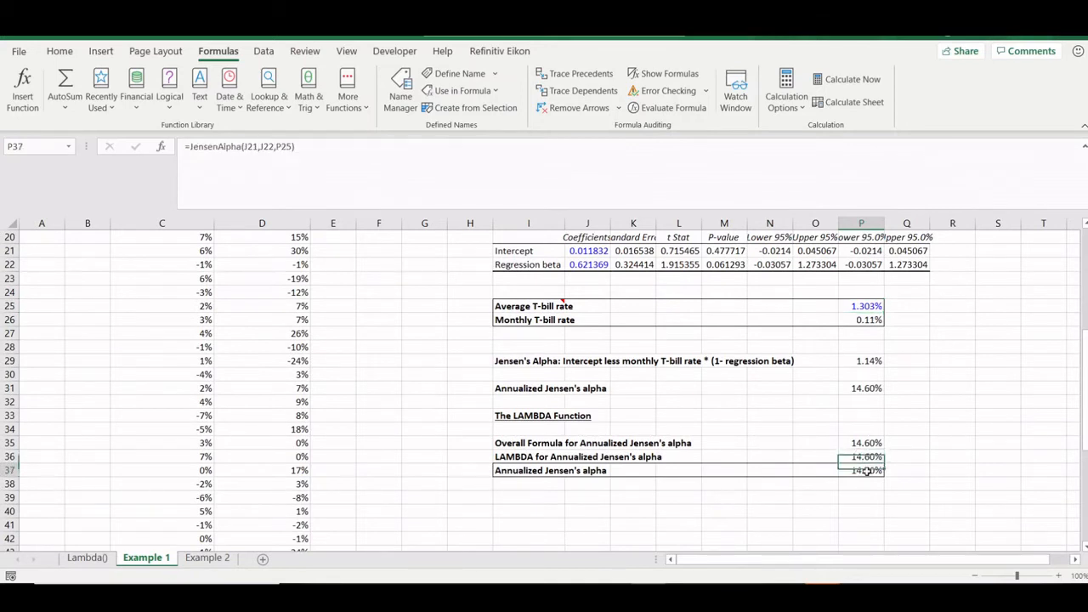
click(226, 146)
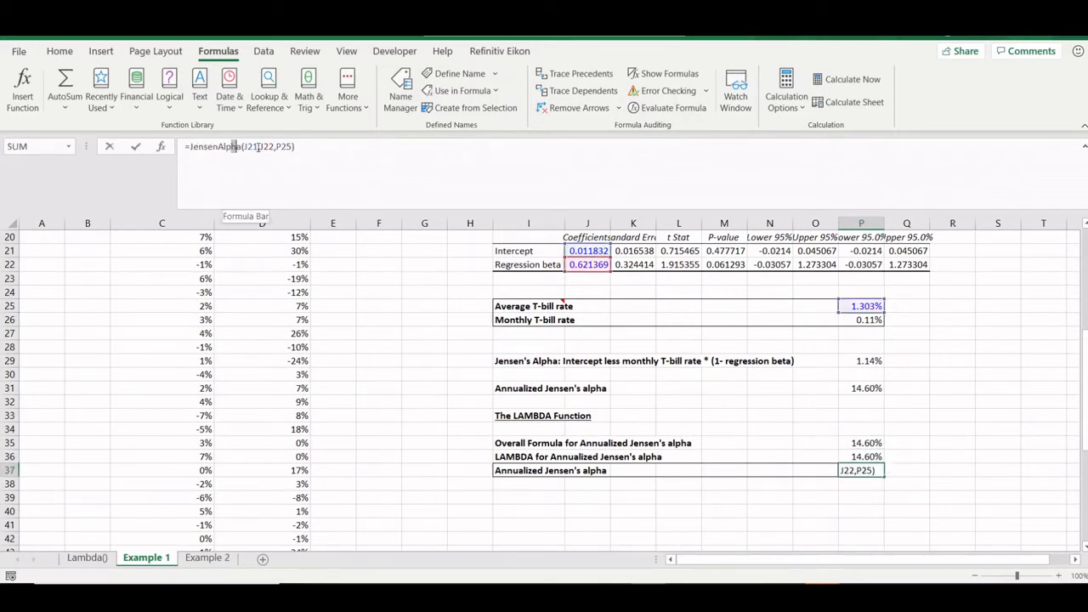
drag(238, 147, 296, 146)
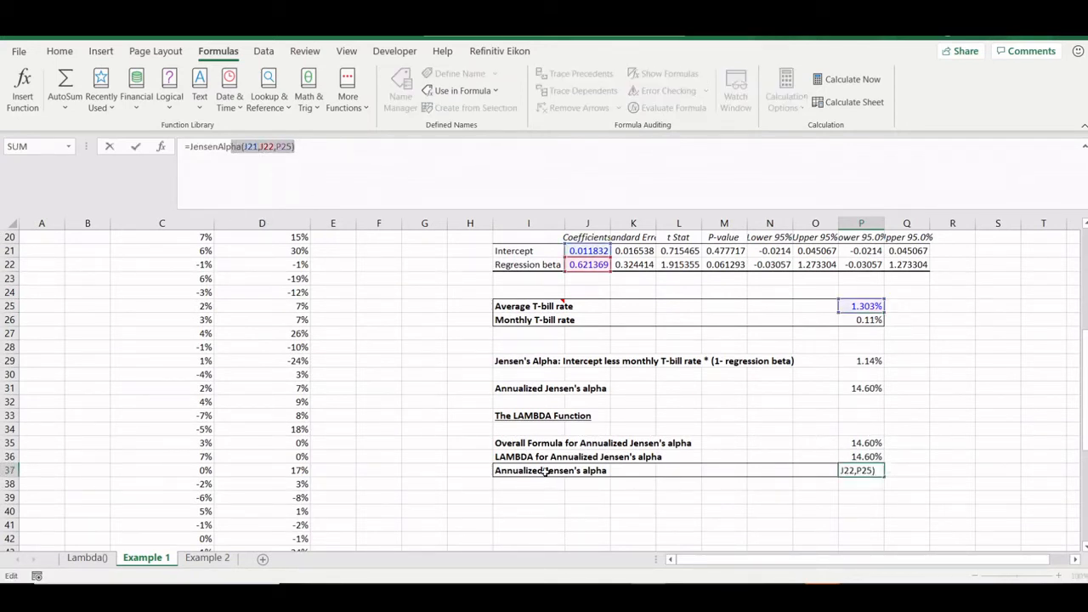
key(Escape)
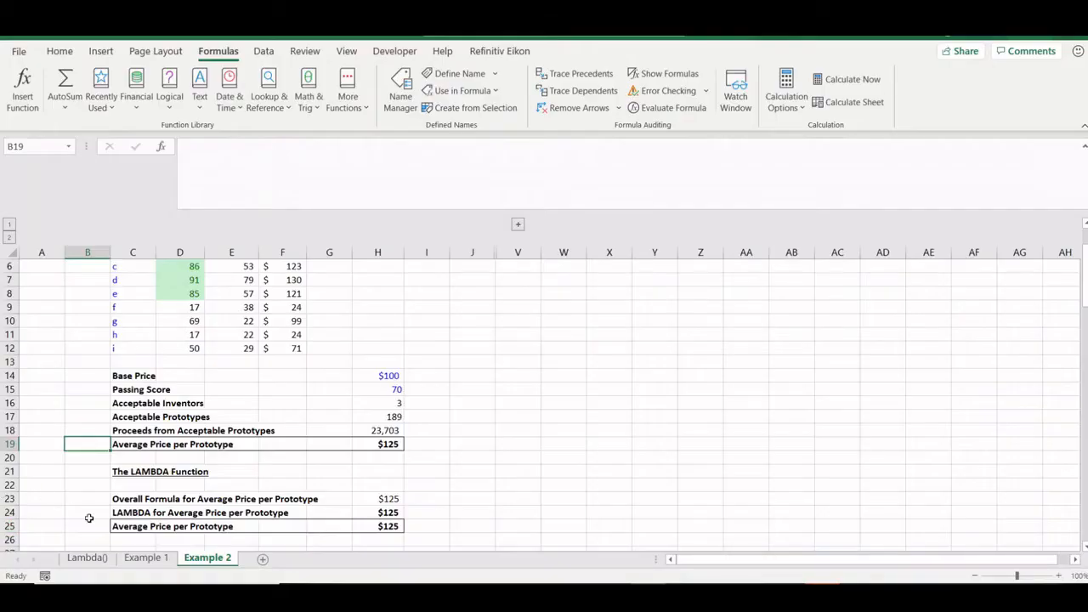
scroll(225, 425, up, 3)
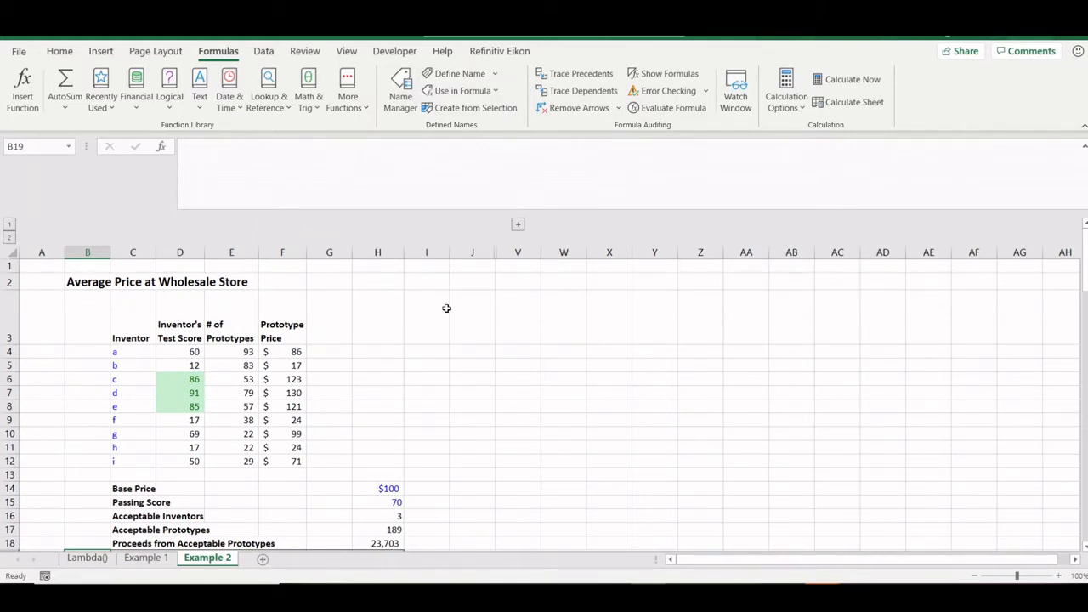
click(122, 335)
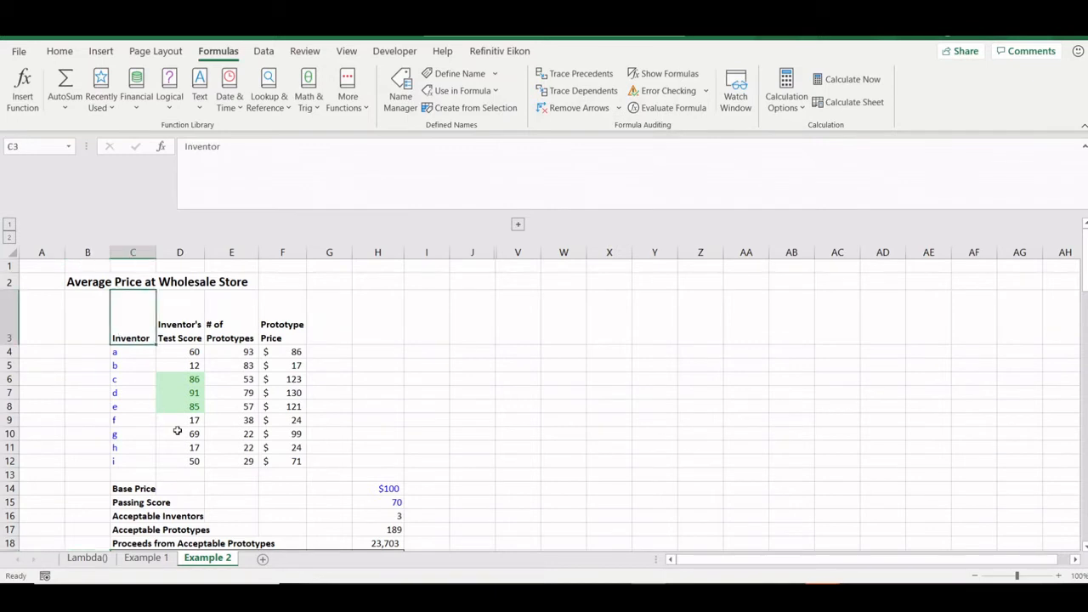
scroll(176, 430, down, 1)
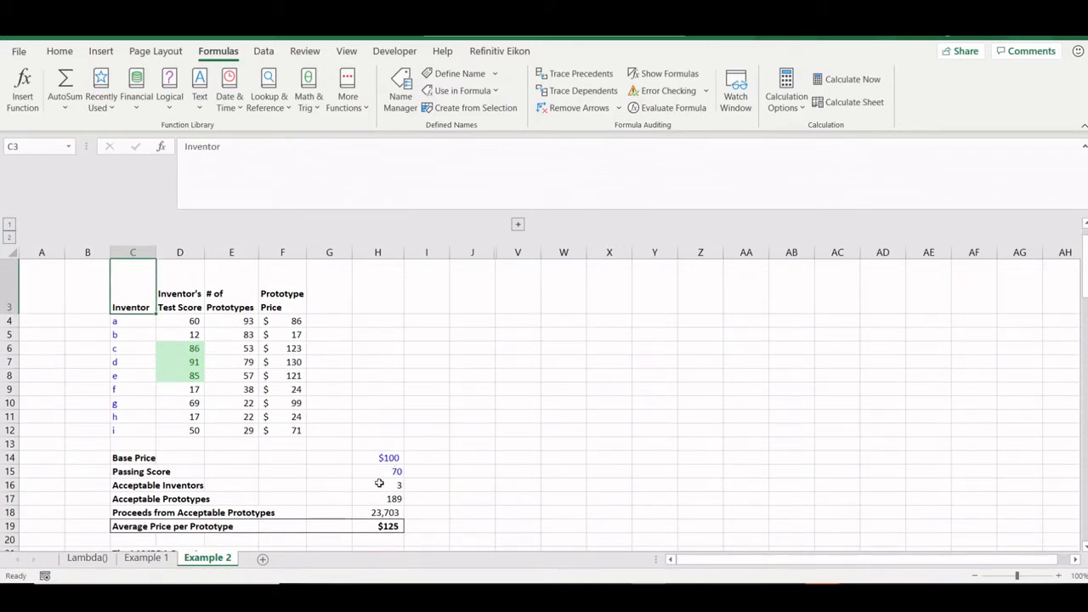
click(379, 525)
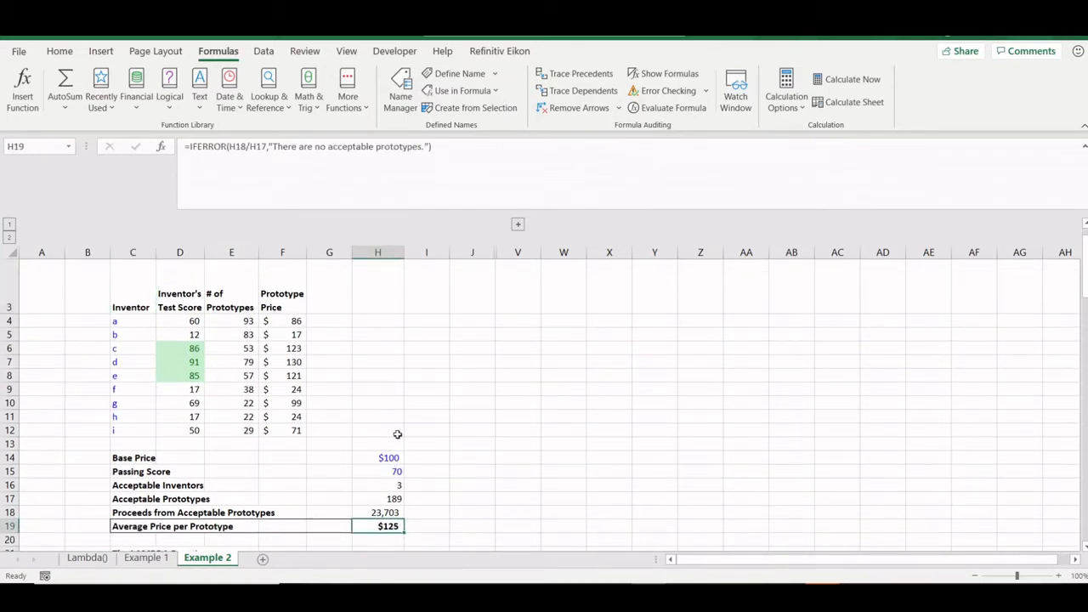
scroll(397, 434, down, 5)
click(382, 375)
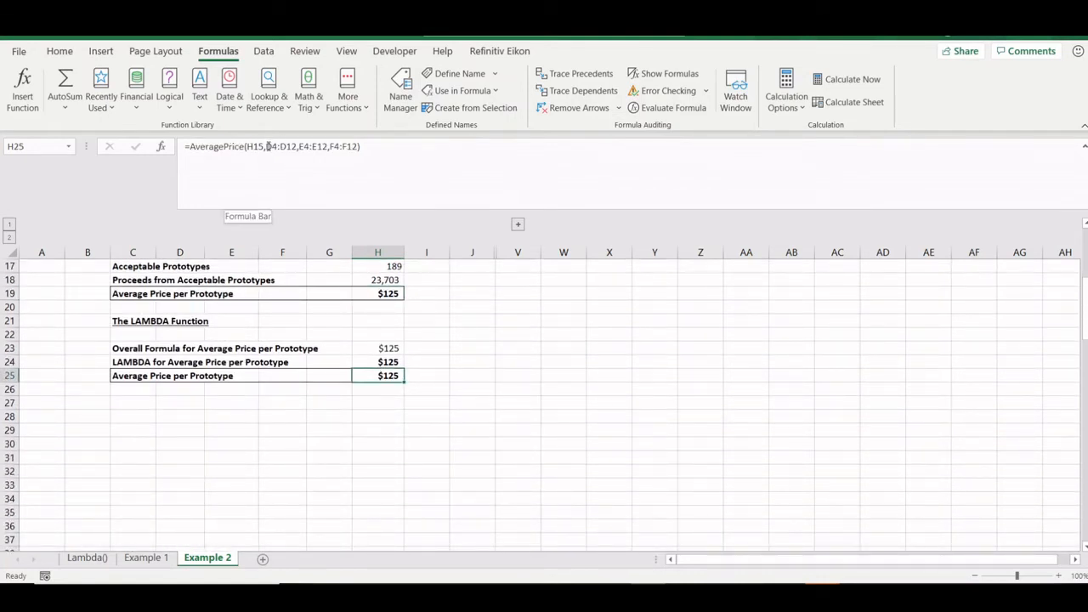
drag(266, 146, 297, 146)
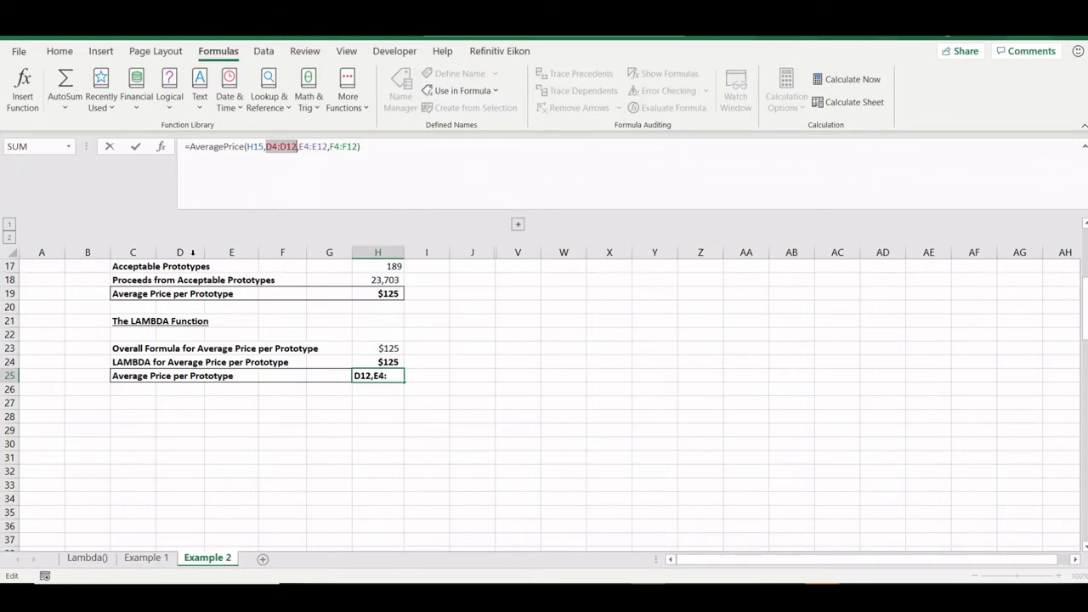
key(Escape)
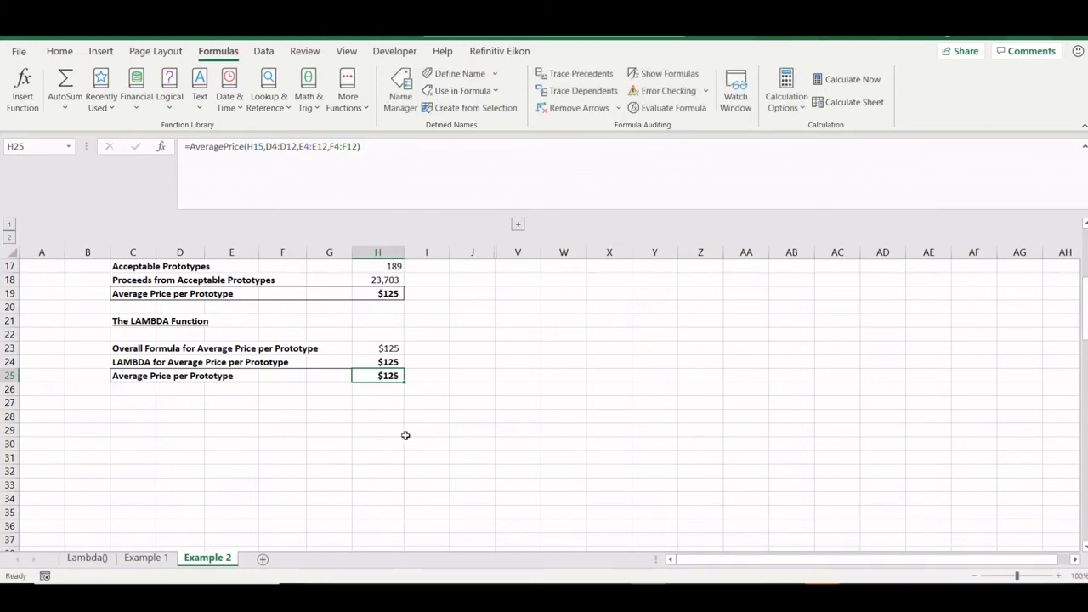
scroll(400, 436, up, 5)
scroll(340, 403, down, 1)
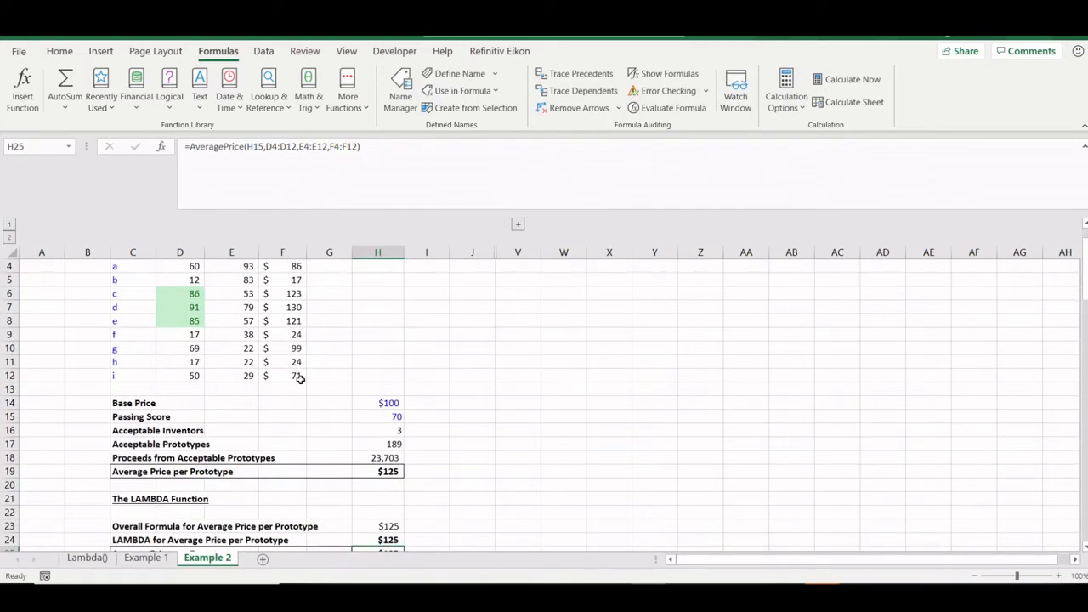
scroll(299, 377, down, 2)
scroll(298, 377, up, 4)
scroll(298, 377, down, 1)
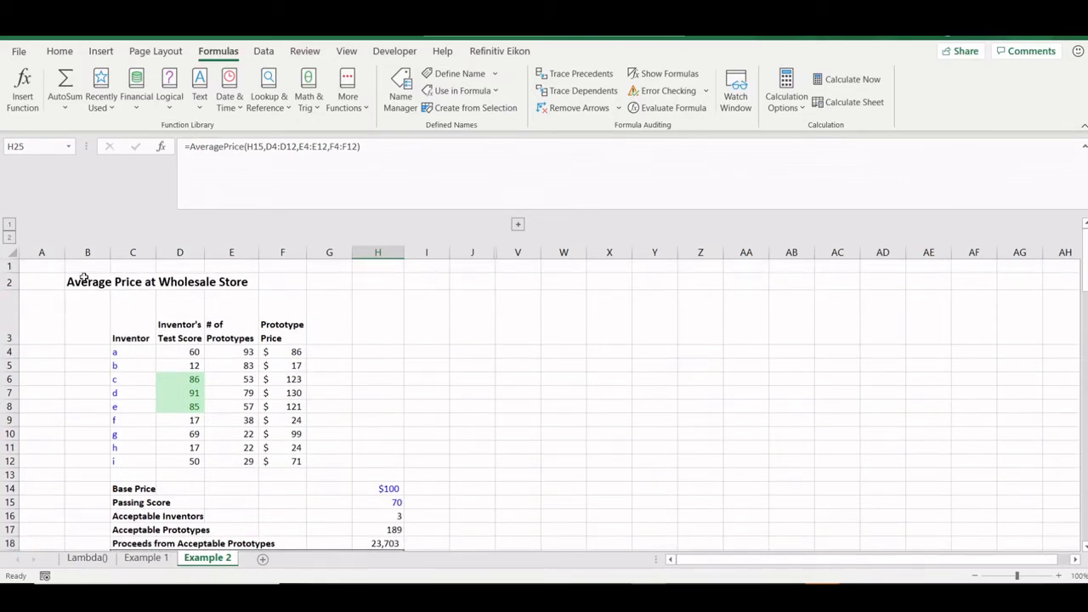
scroll(219, 429, down, 3)
scroll(156, 471, up, 3)
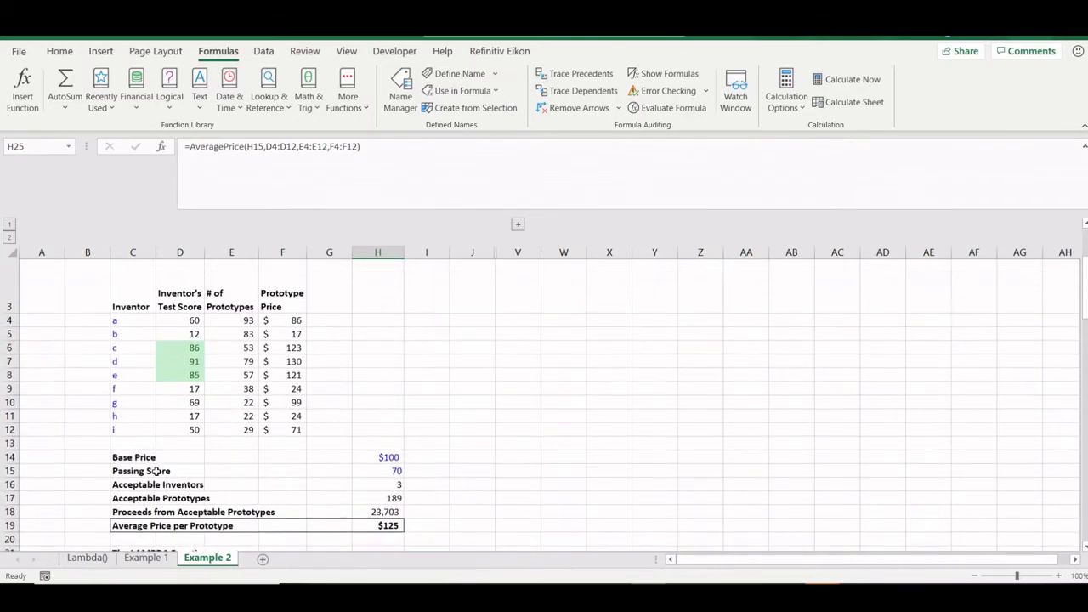
scroll(208, 385, up, 1)
scroll(208, 385, down, 1)
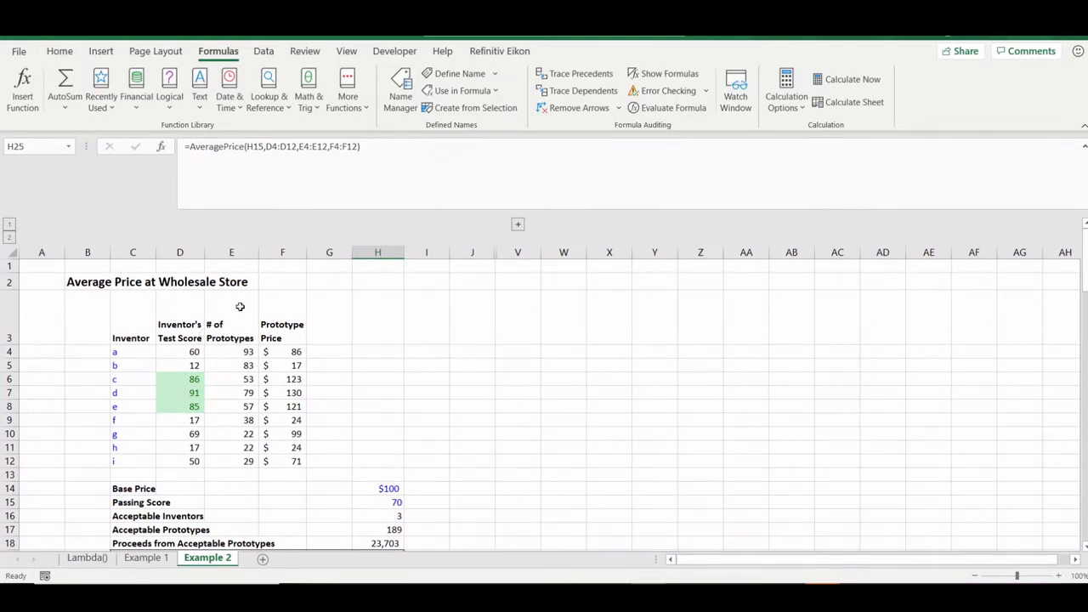
drag(130, 332, 133, 460)
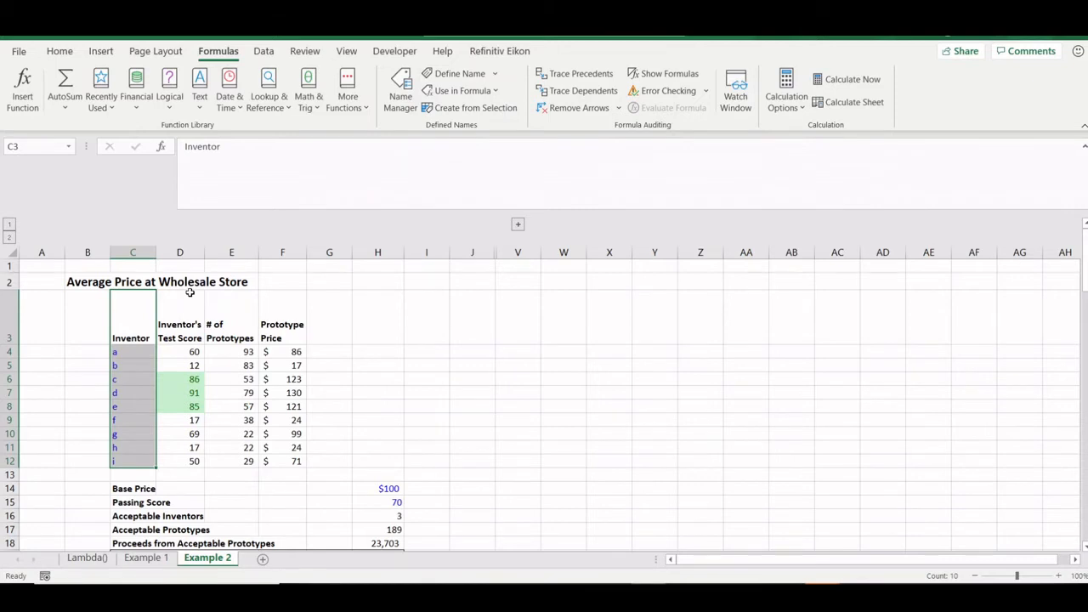
click(194, 328)
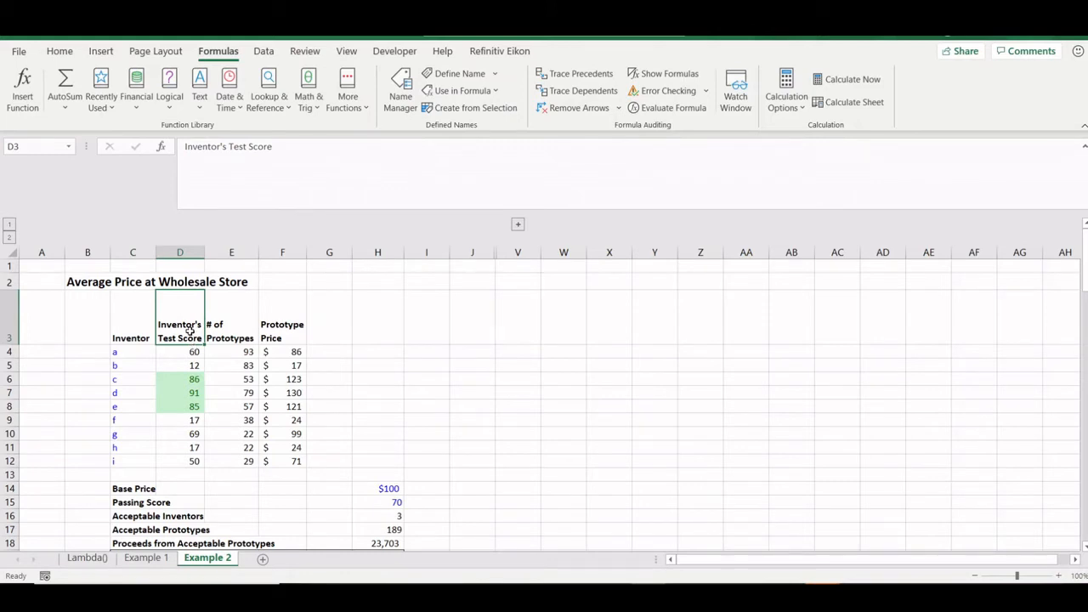
click(188, 348)
key(Down)
key(Down)
key(Down)
key(Down)
key(Down)
key(Down)
key(Down)
key(Down)
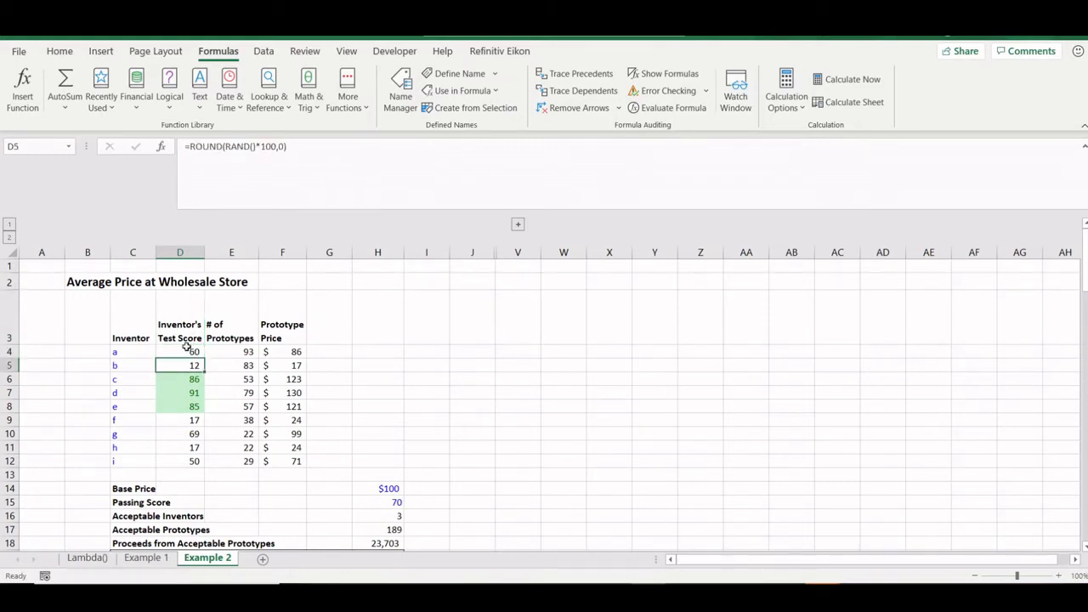
key(Up)
key(Up)
key(Up)
key(Up)
key(Up)
key(Up)
key(Up)
key(Up)
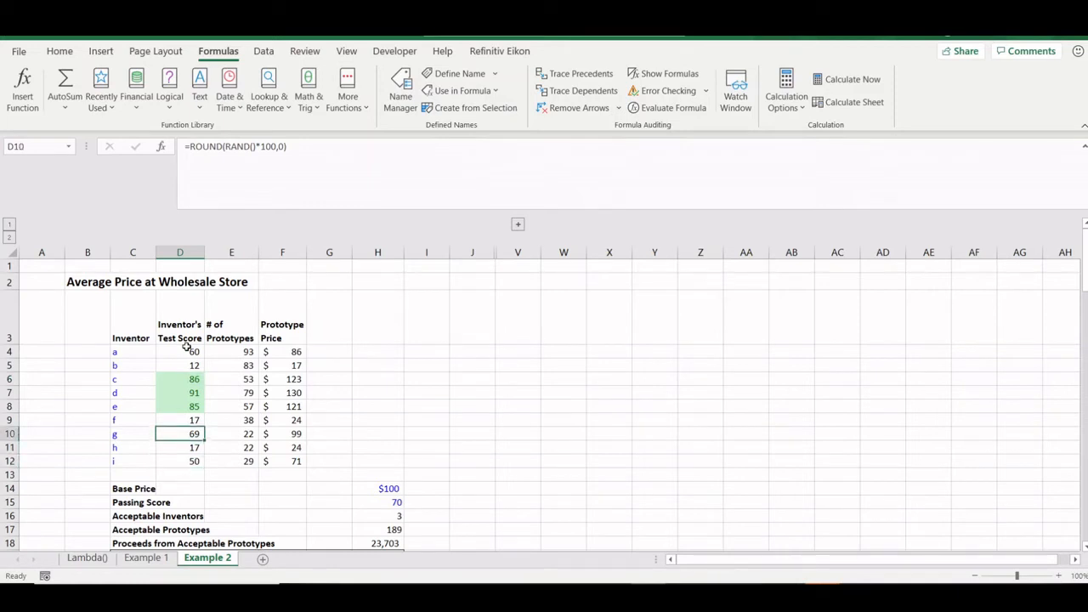
key(Down)
key(Down)
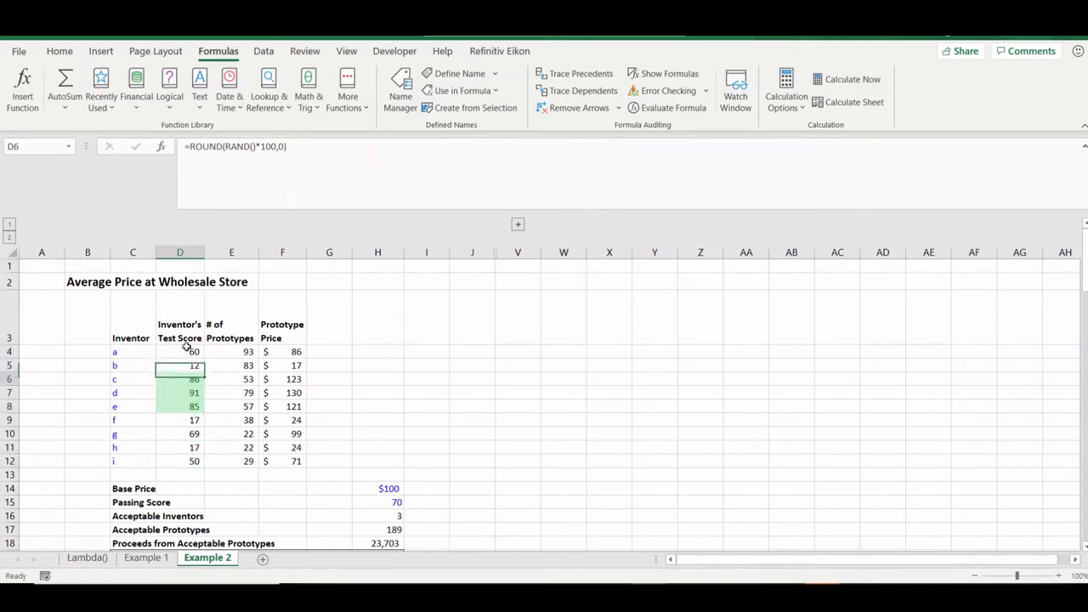
key(Down)
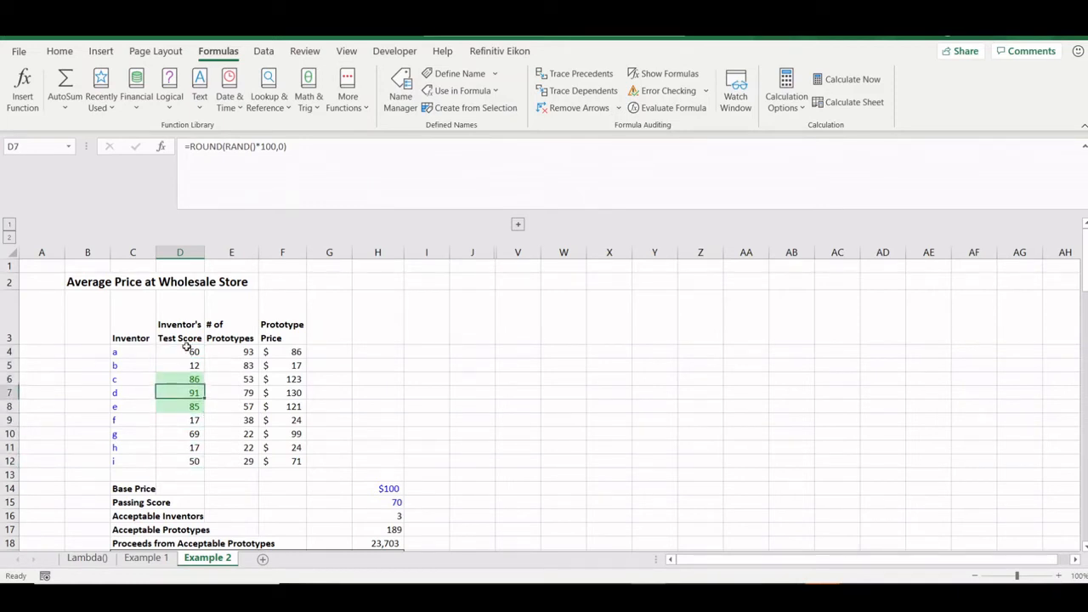
key(Right)
key(Up)
key(Up)
key(Up)
key(Down)
key(Down)
key(Down)
key(Down)
key(Down)
key(Down)
key(Down)
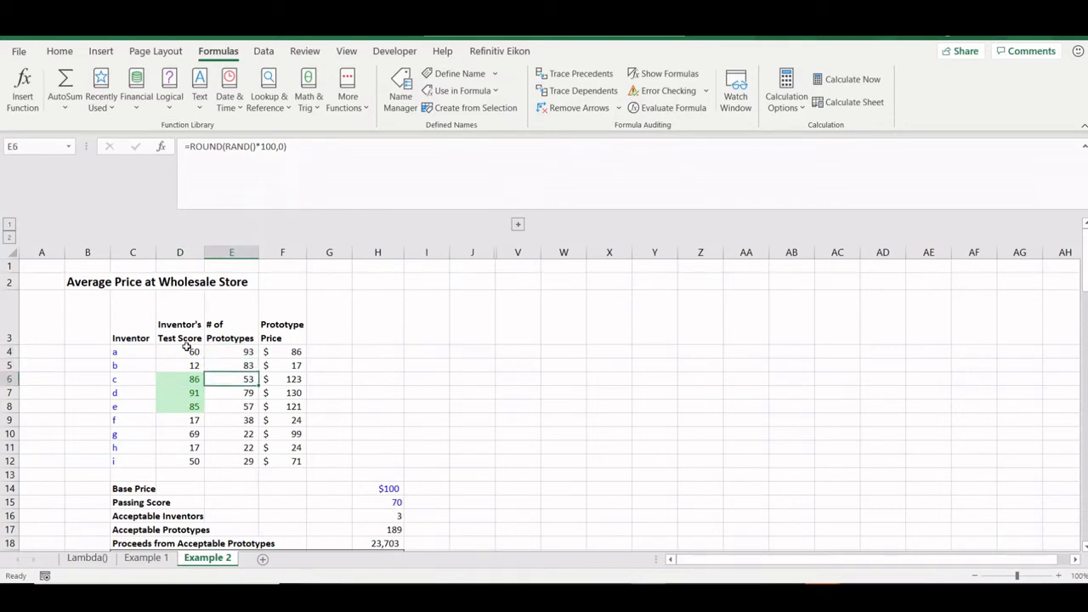
key(Up)
key(Up)
key(Up)
key(Up)
key(Up)
key(Up)
key(Up)
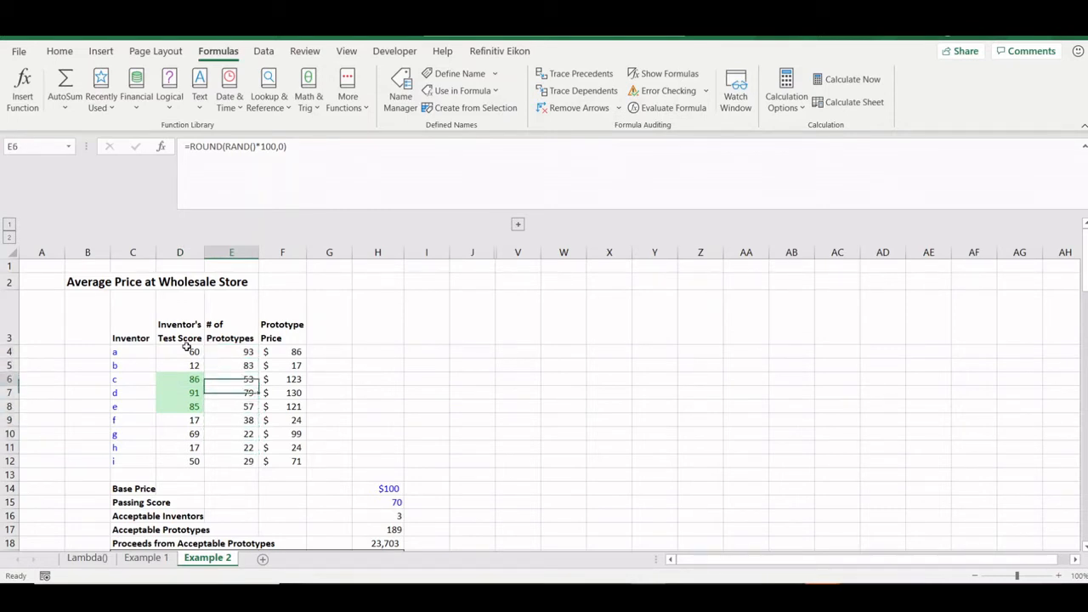
key(Left)
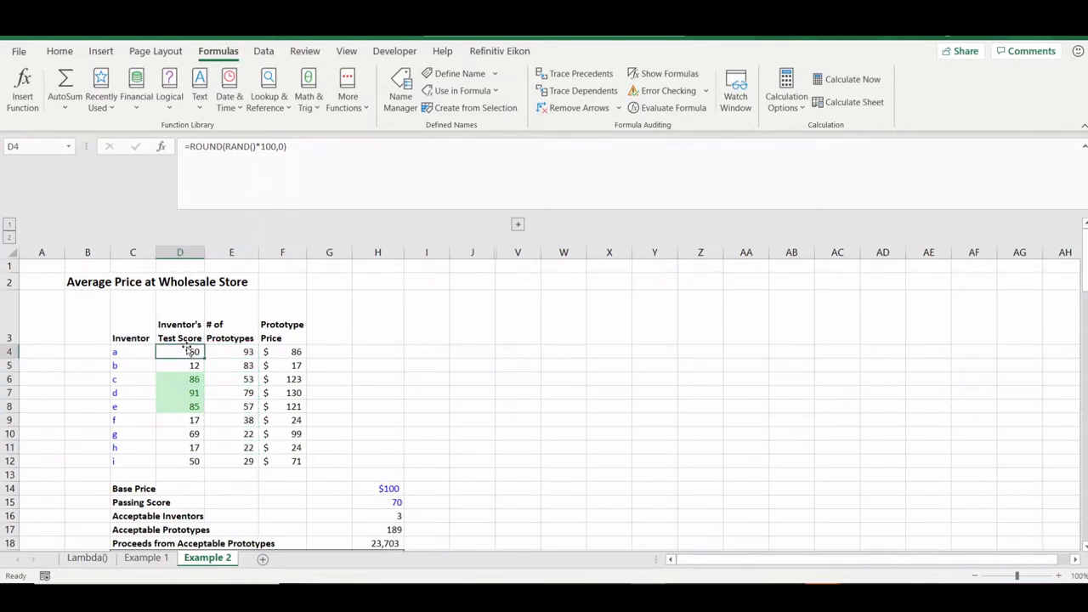
key(Right)
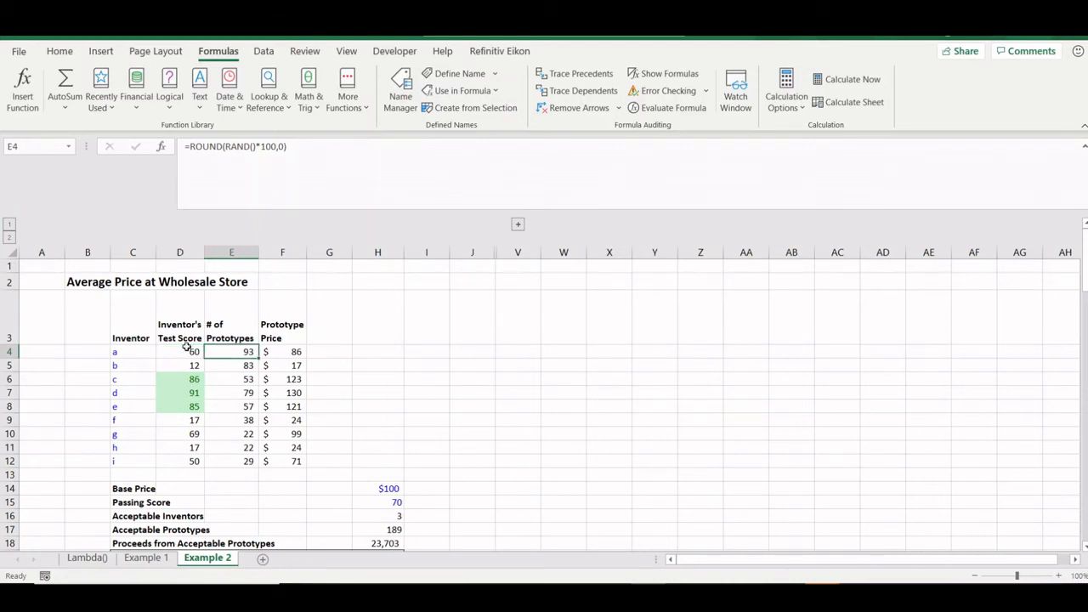
click(150, 490)
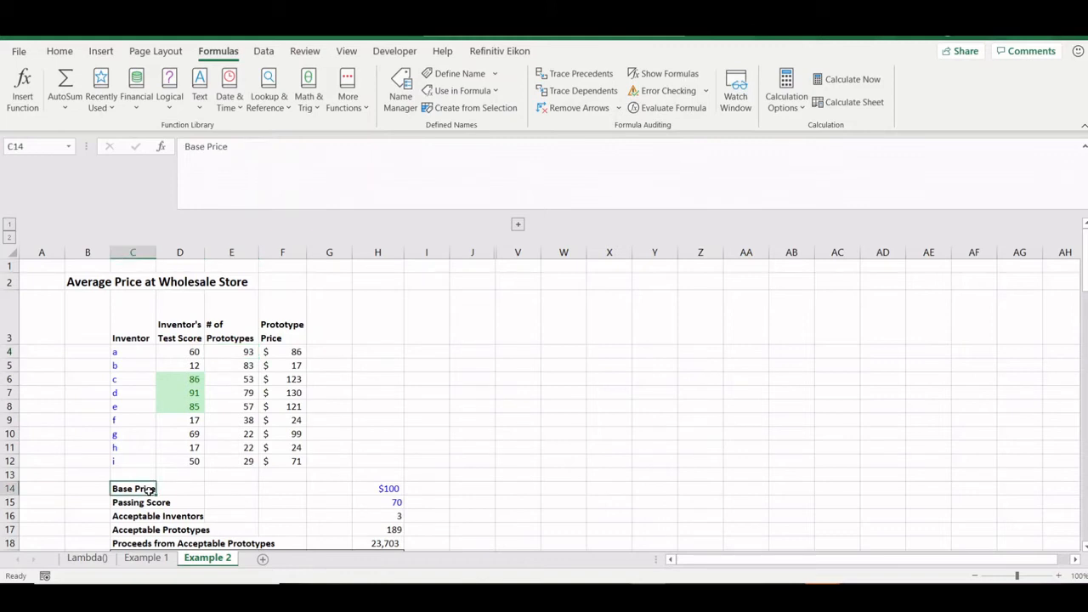
key(Down)
key(ctrl+Right)
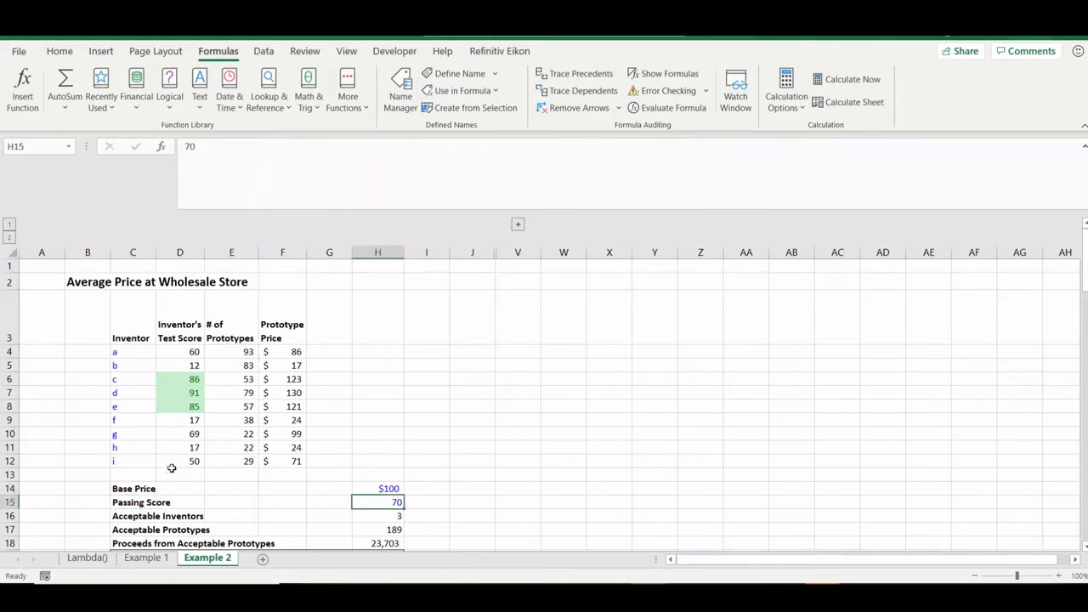
click(194, 355)
click(183, 349)
key(Down)
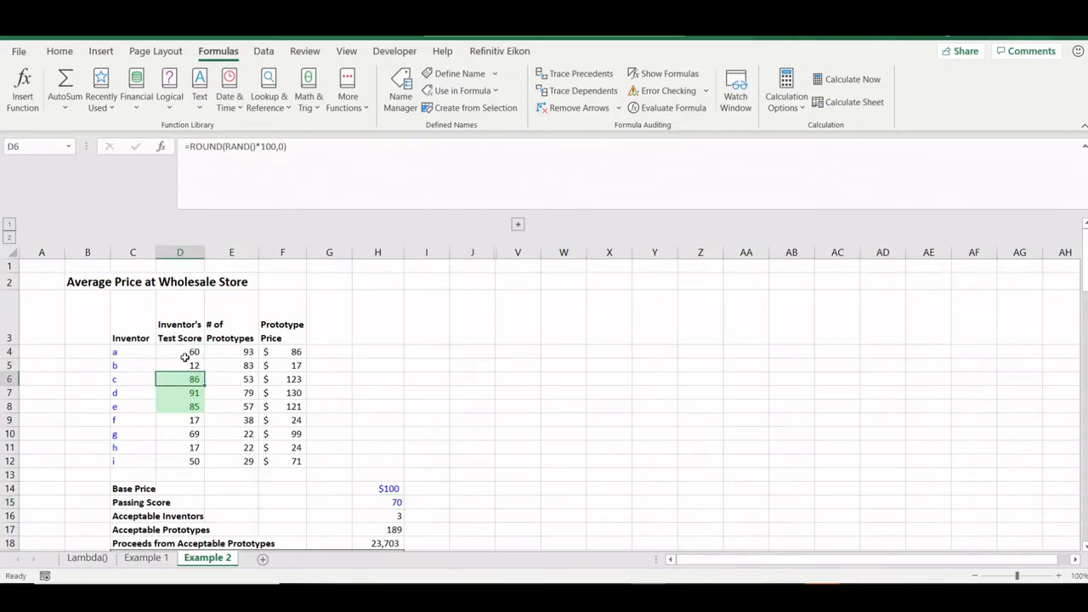
key(ctrl+Down)
key(Up)
key(Up)
key(Up)
key(Up)
key(Up)
key(Up)
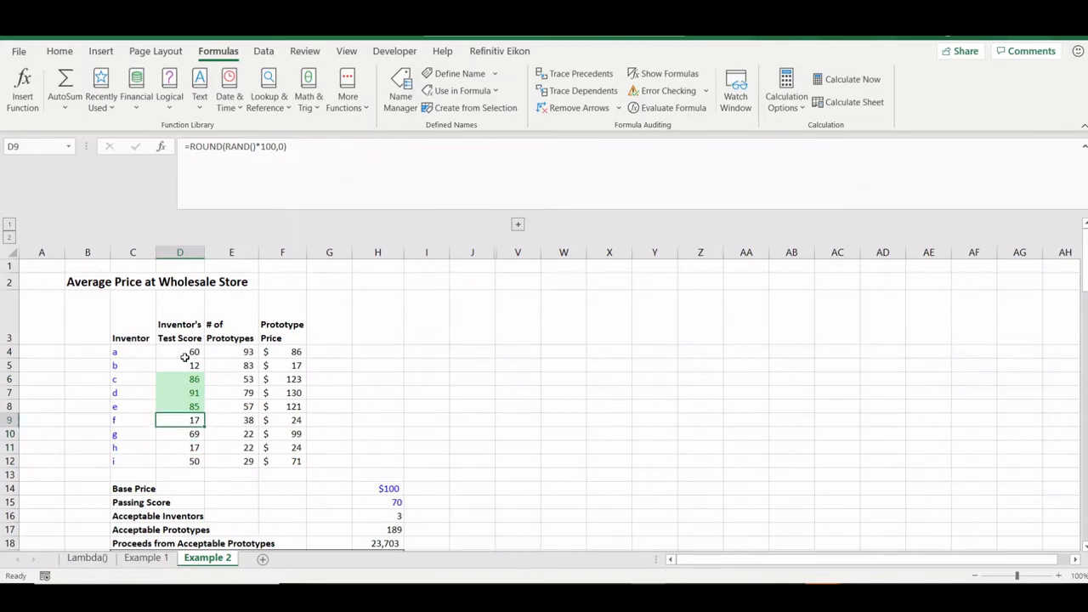
key(shift+Down)
key(shift+Down)
key(shift+Down)
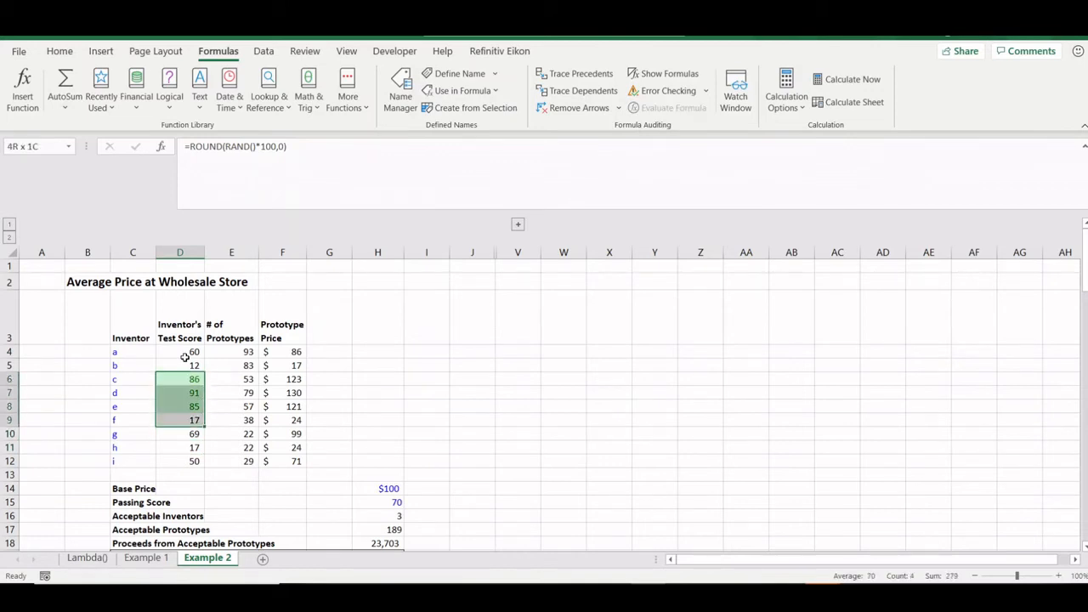
key(shift+Left)
key(shift+Up)
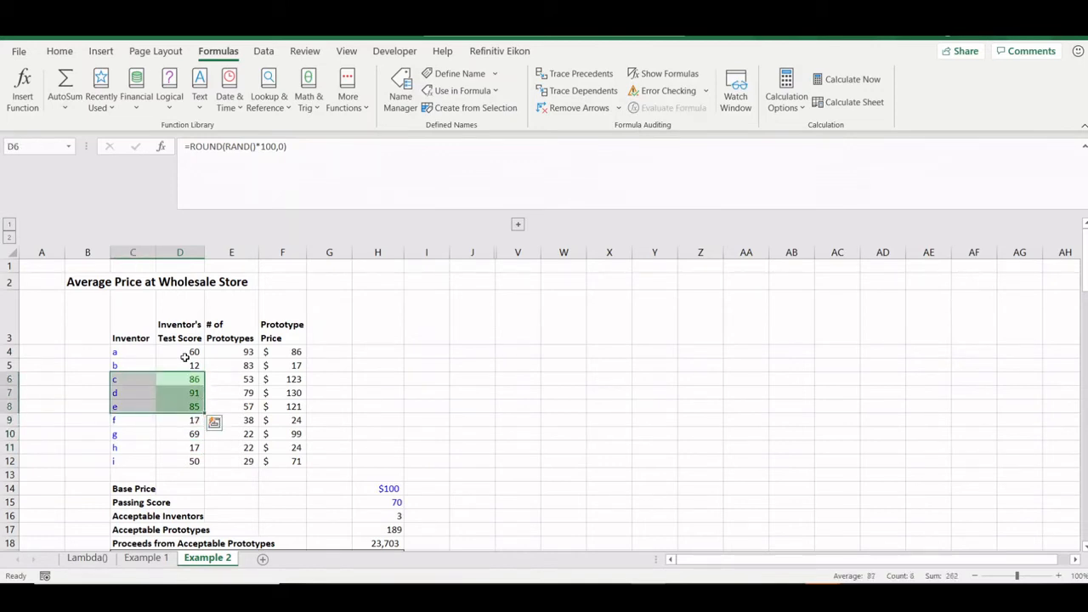
click(247, 378)
key(shift+Down)
key(shift+Down)
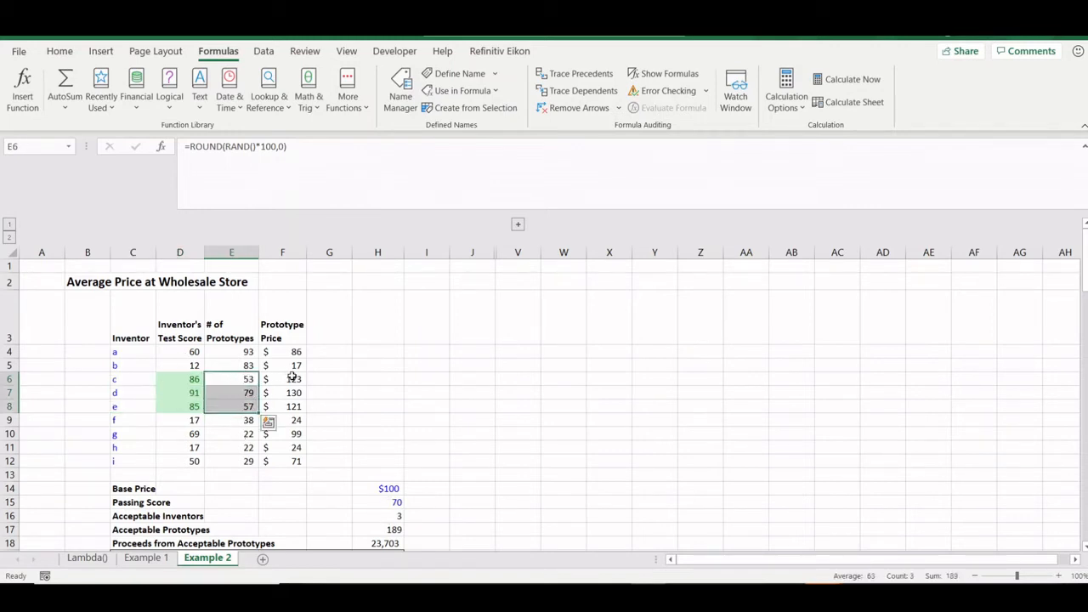
click(291, 330)
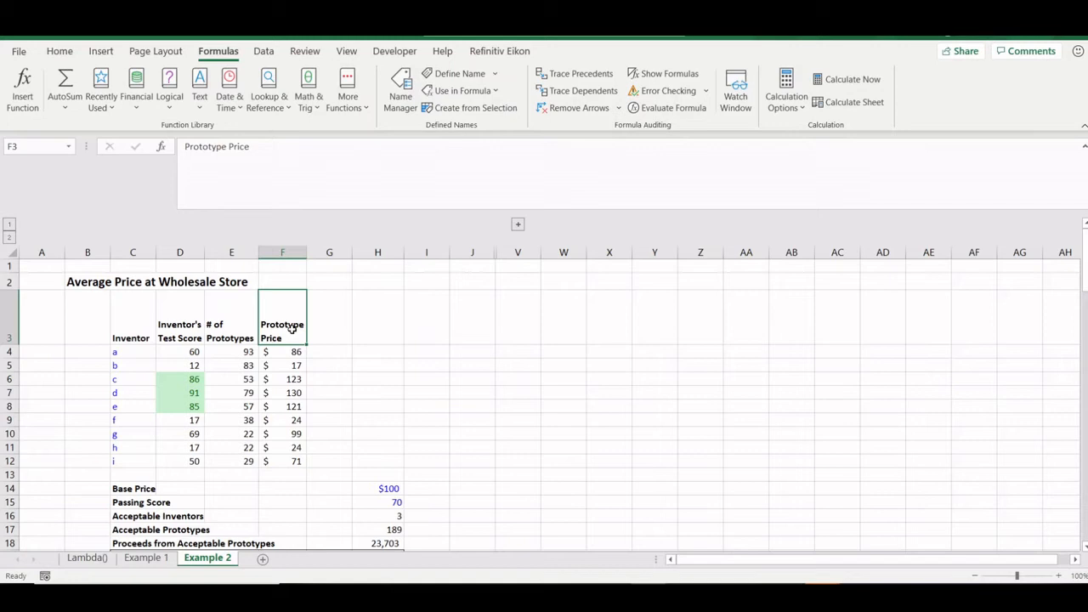
key(Down)
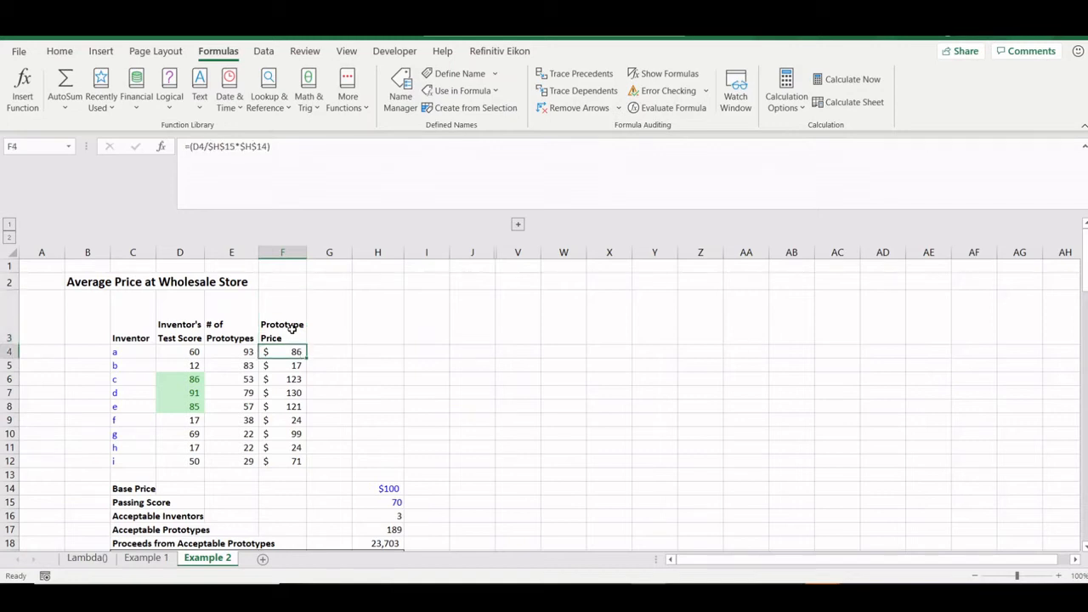
key(Left)
key(Left)
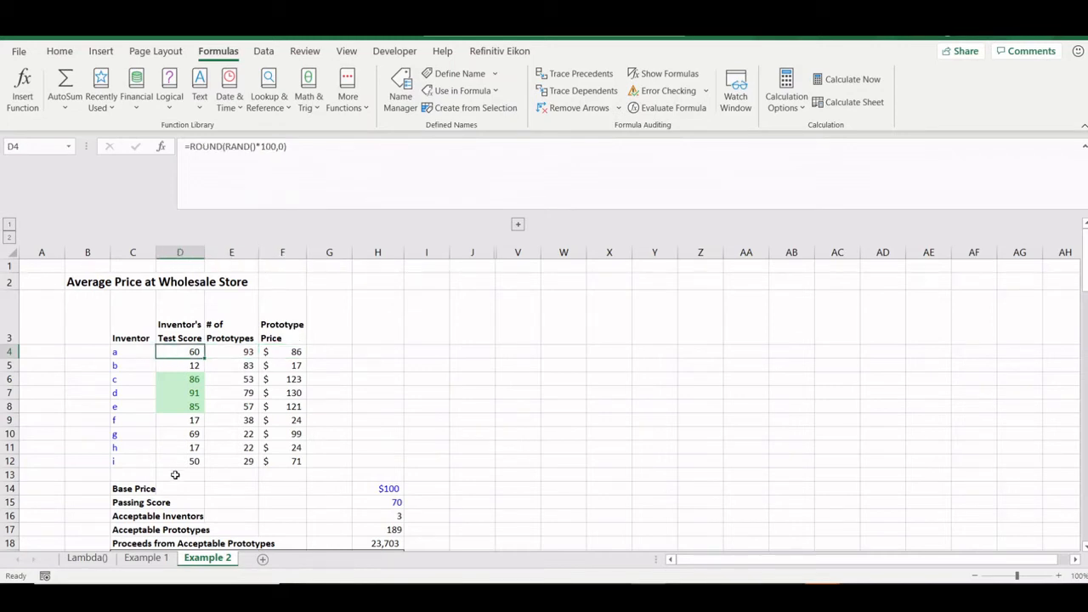
click(125, 489)
key(ctrl+Right)
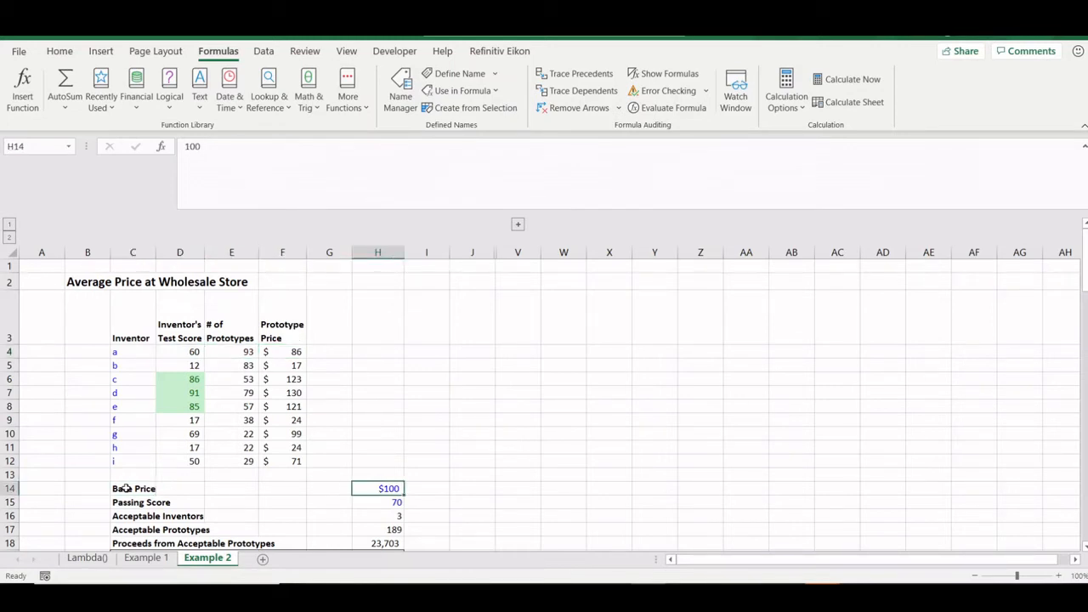
key(Up)
key(Up)
key(Up)
key(Up)
key(Up)
key(Up)
key(Left)
key(Up)
key(Up)
key(Up)
key(Left)
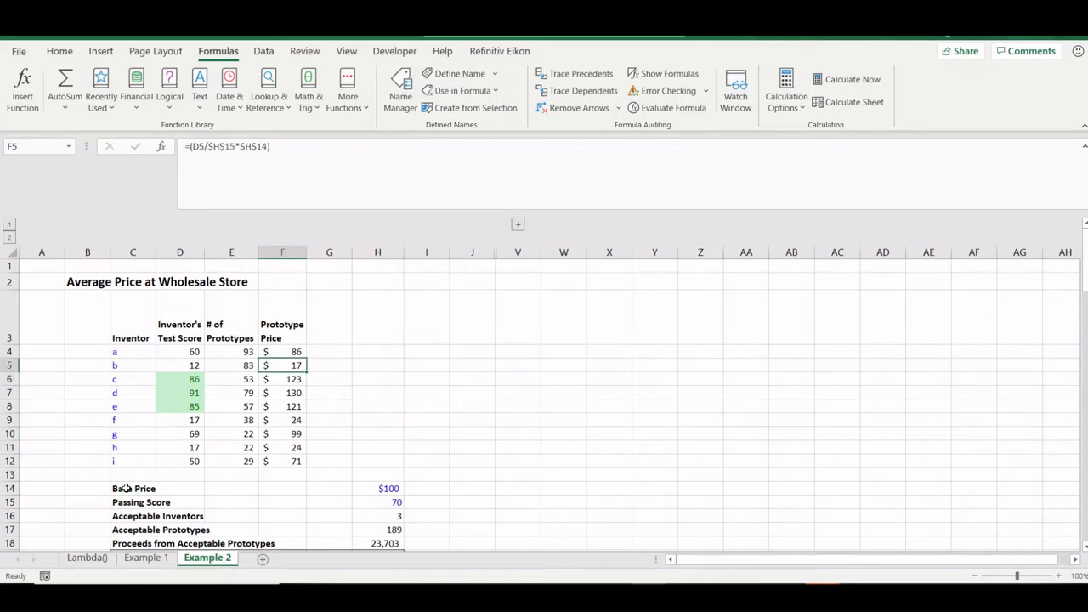
key(Up)
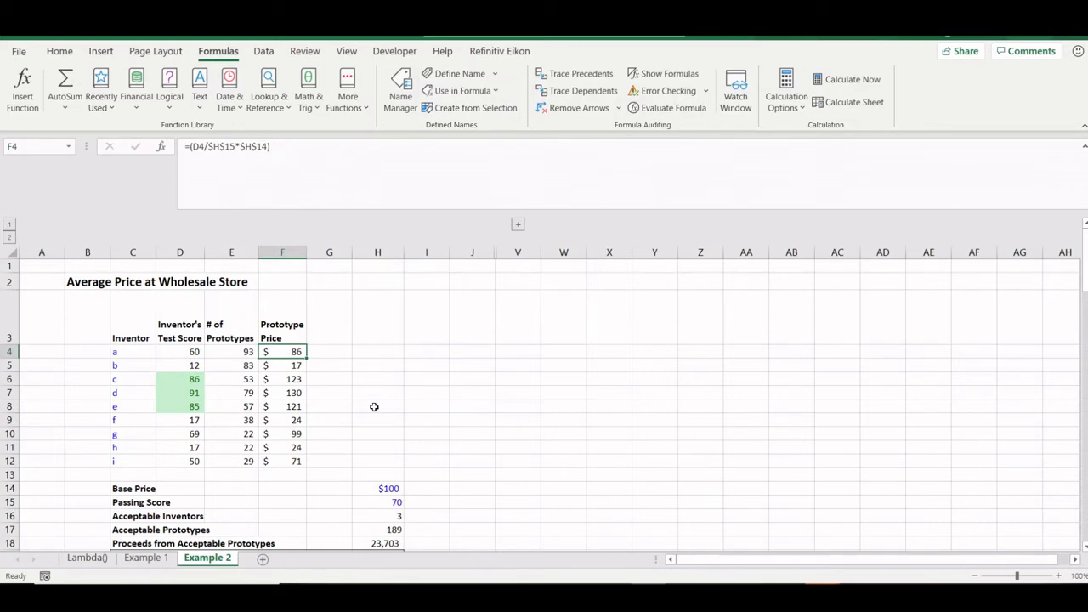
key(Down)
key(Down)
key(Down)
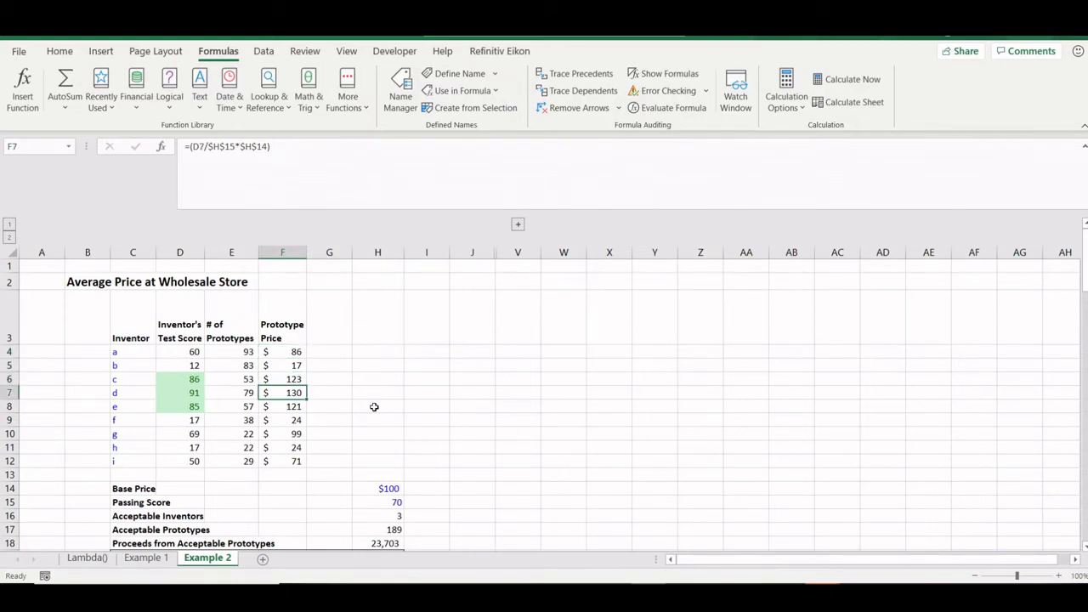
key(Left)
key(Left)
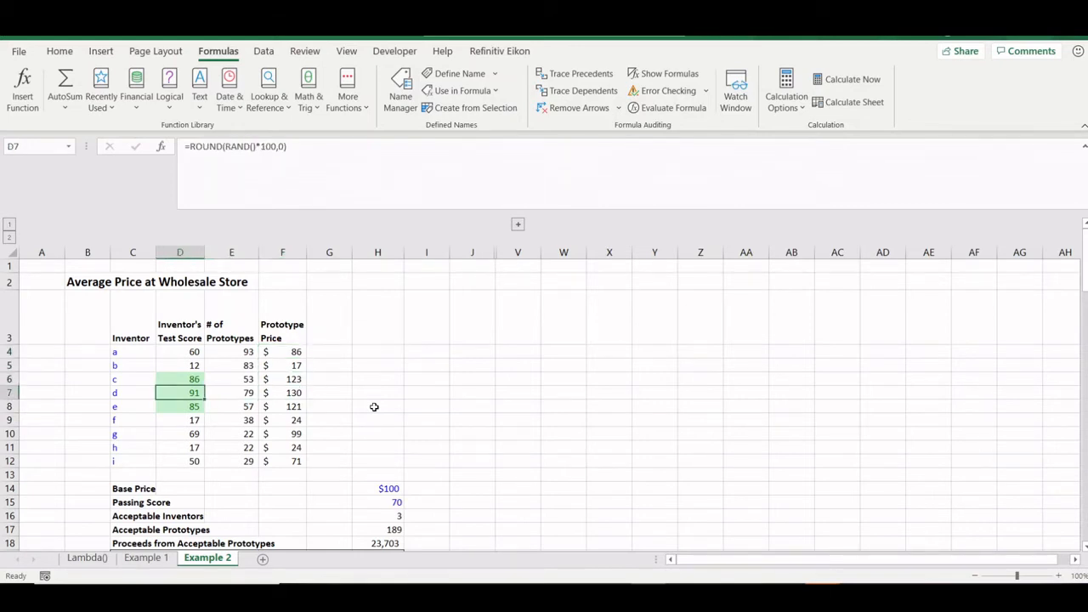
key(Right)
key(Right)
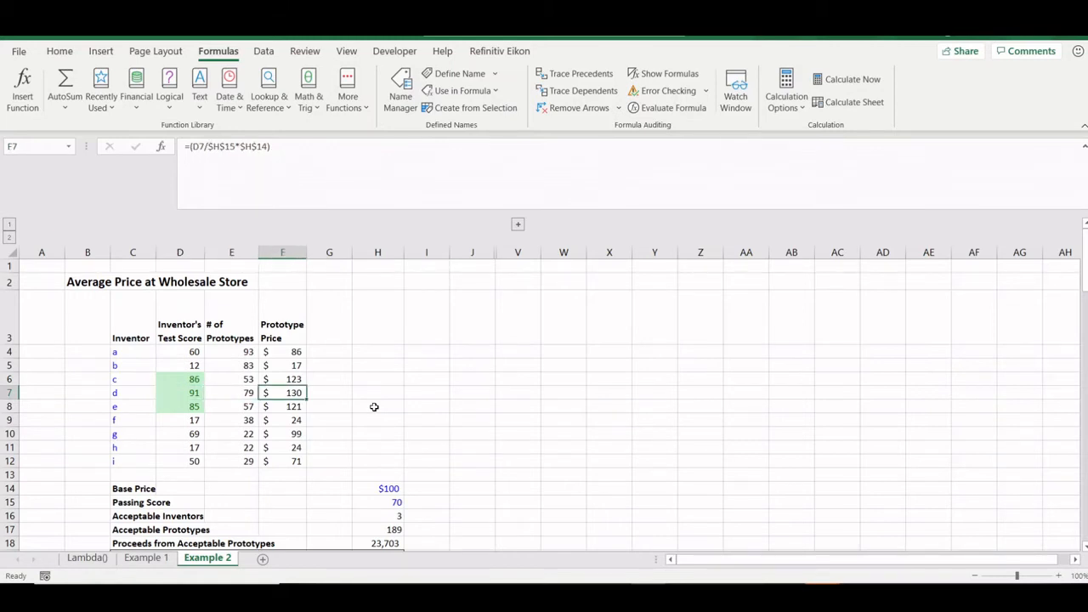
key(Down)
key(Down)
key(Down)
key(Down)
key(Down)
key(Down)
key(Down)
key(Down)
key(Down)
key(Right)
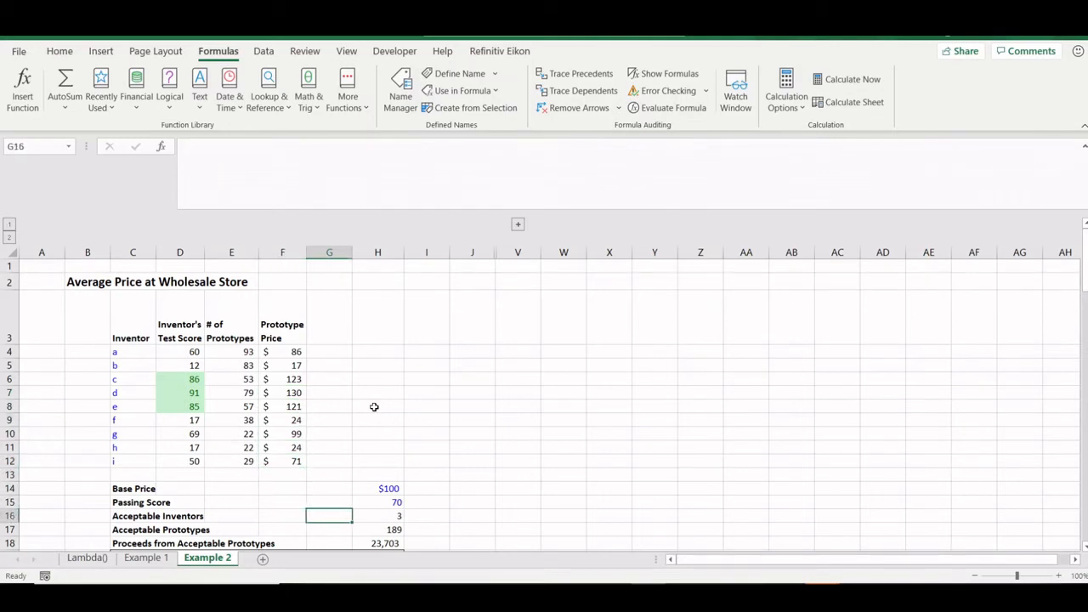
key(Right)
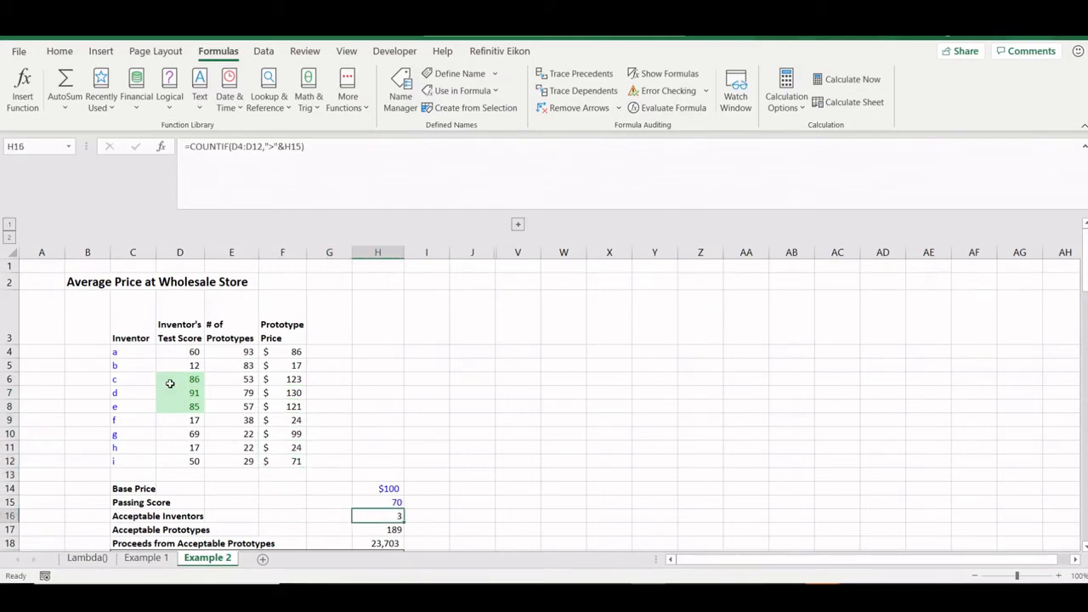
drag(168, 381, 170, 382)
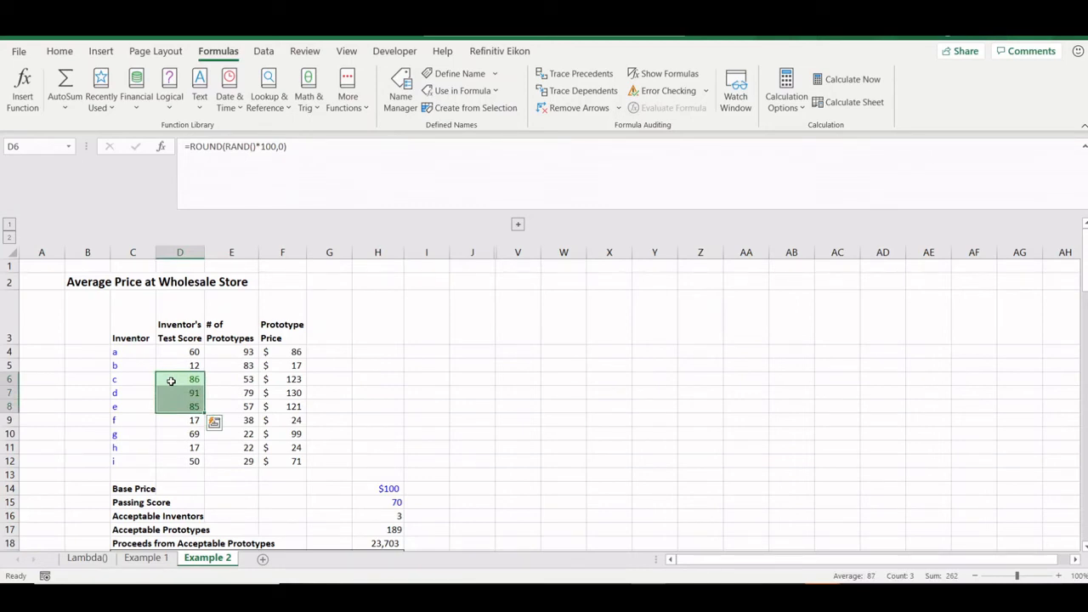
click(391, 518)
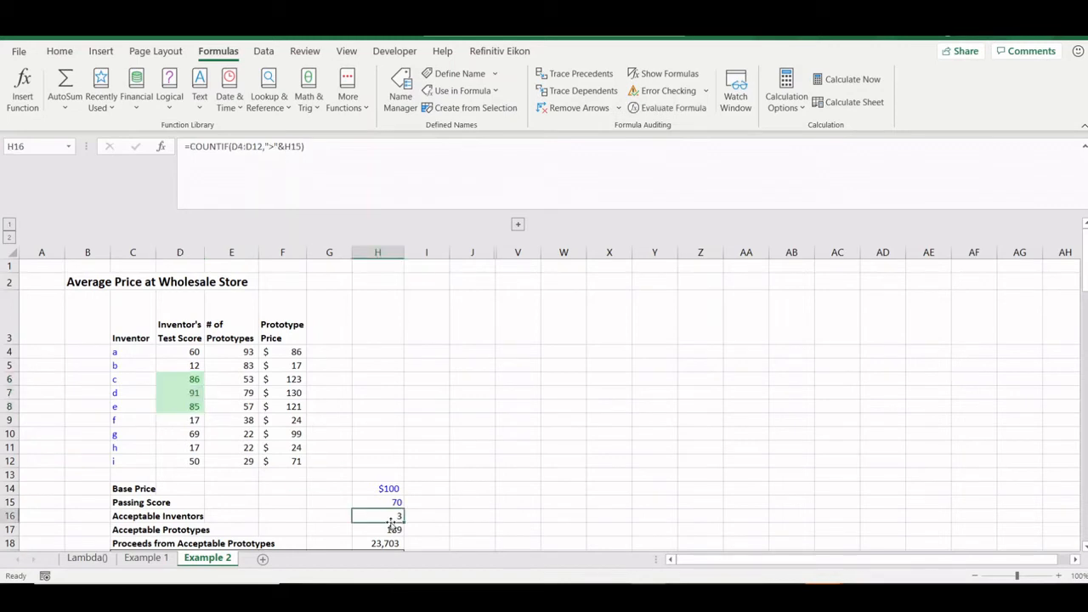
click(391, 525)
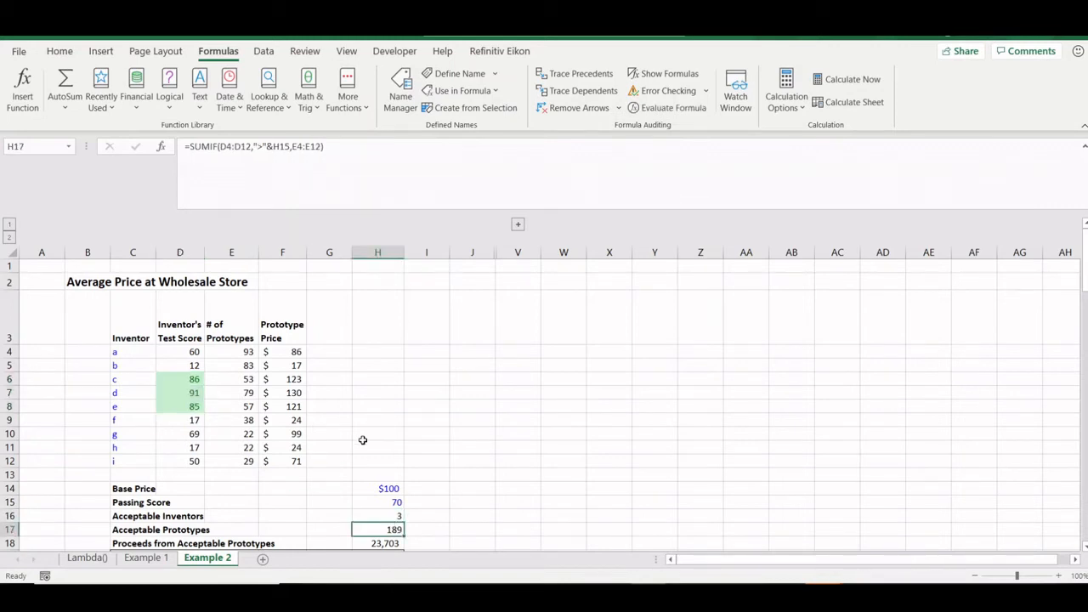
click(248, 380)
key(shift+Down)
key(shift+Down)
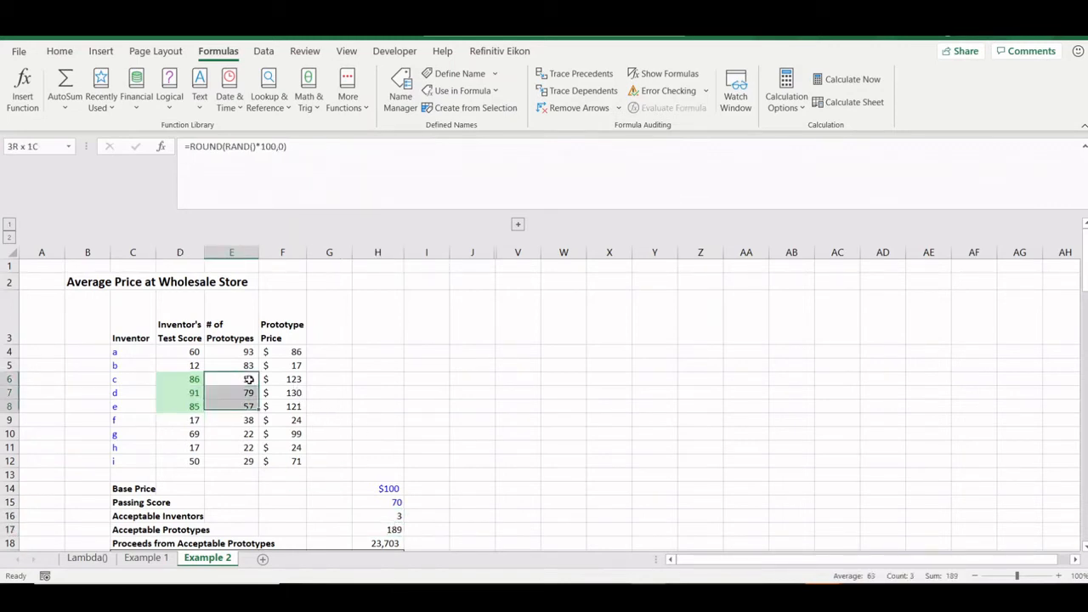
click(395, 529)
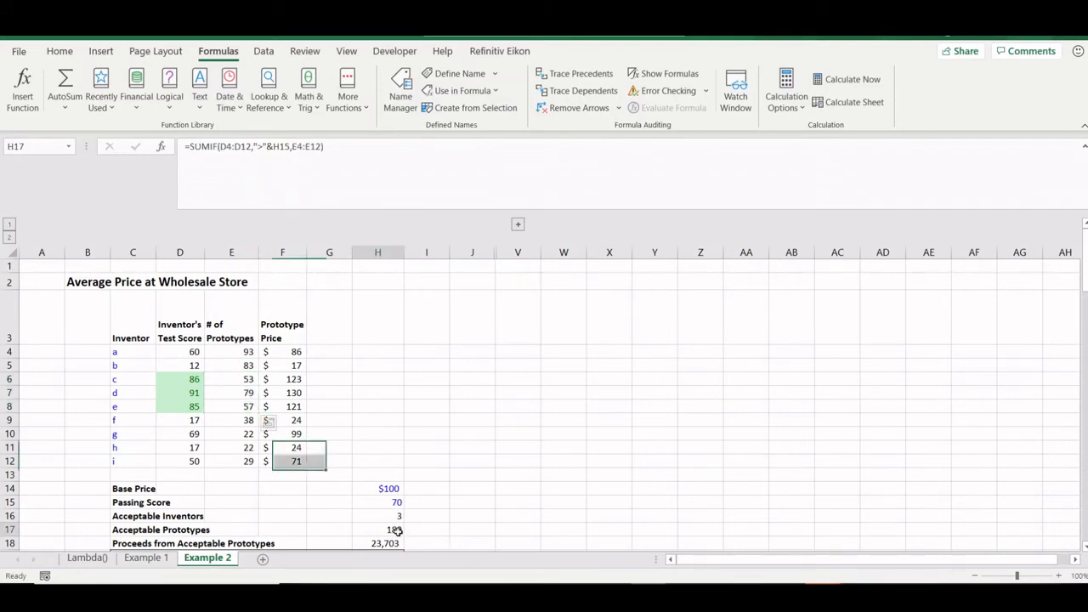
key(Up)
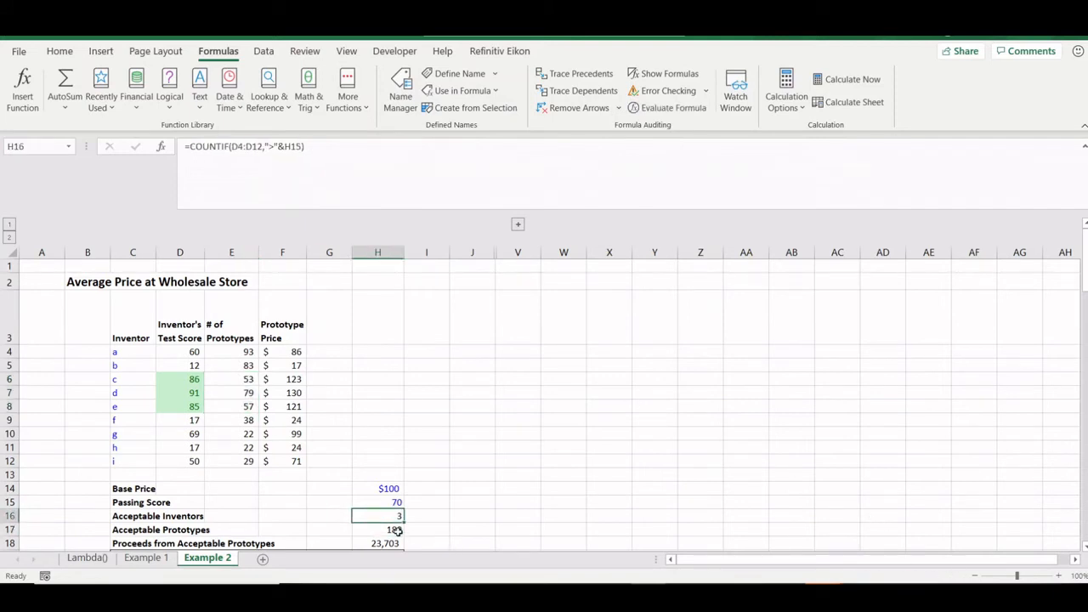
key(F2)
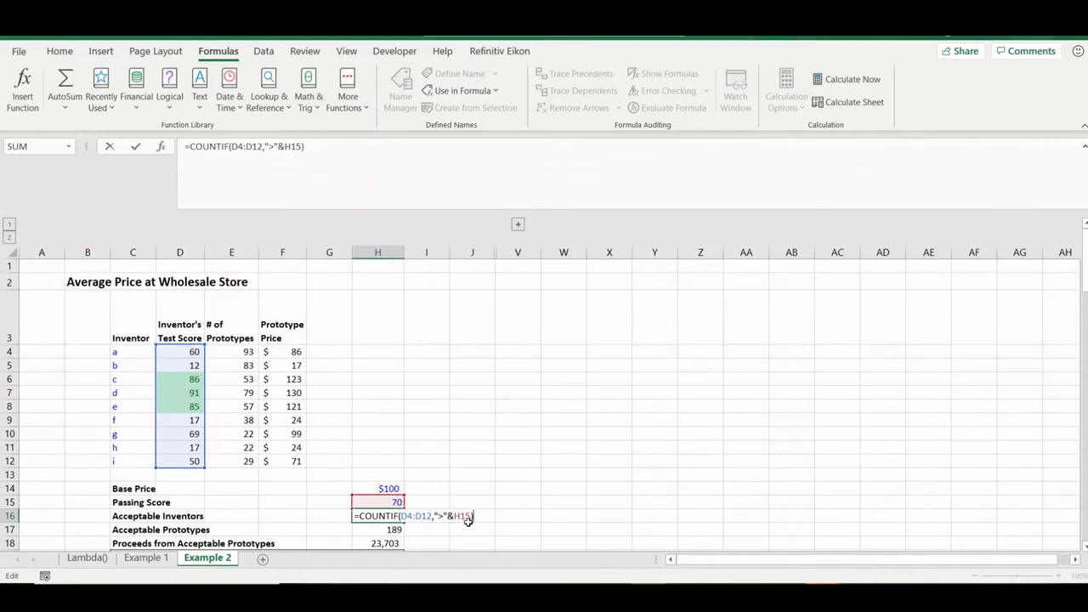
key(Escape)
key(Down)
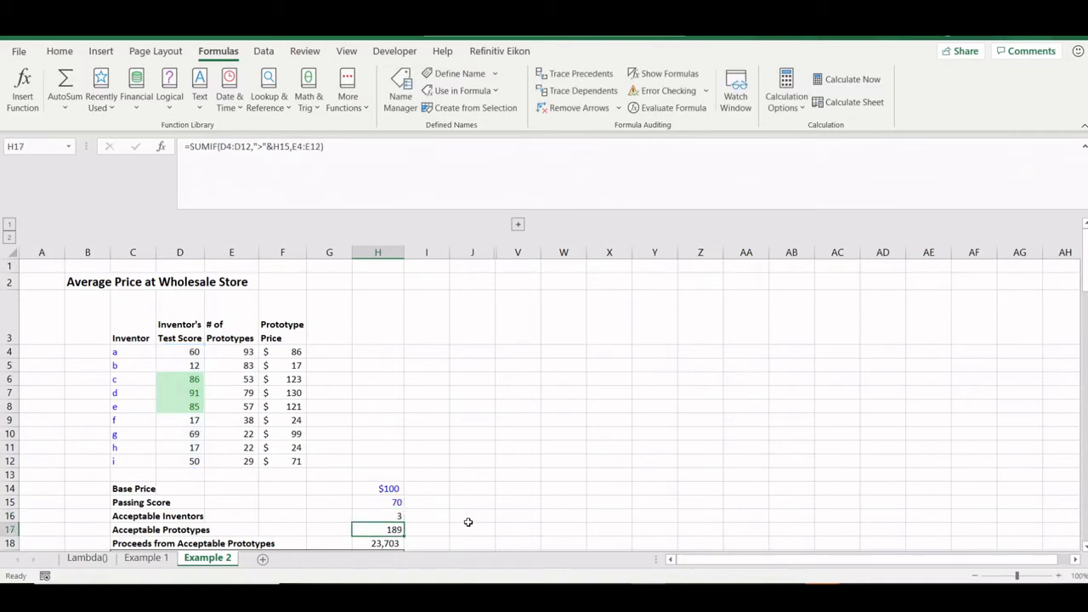
key(F2)
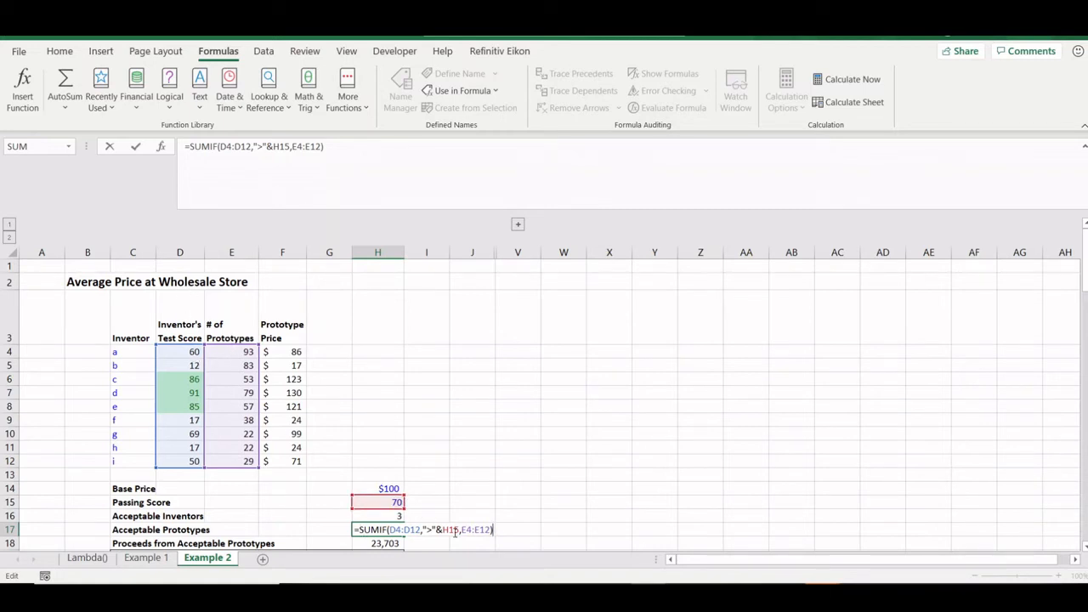
key(Return)
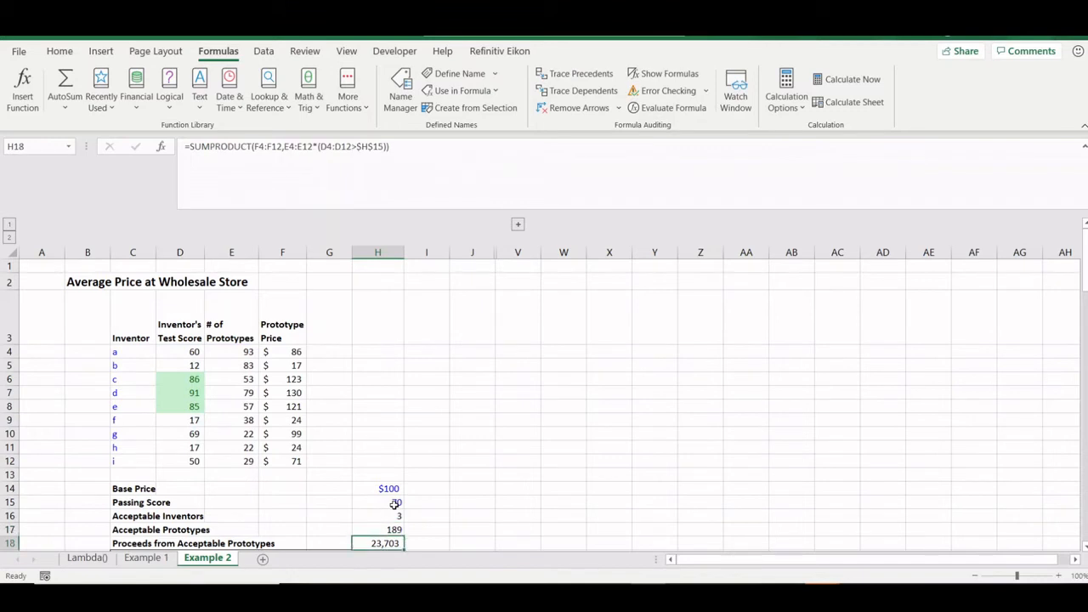
key(F2)
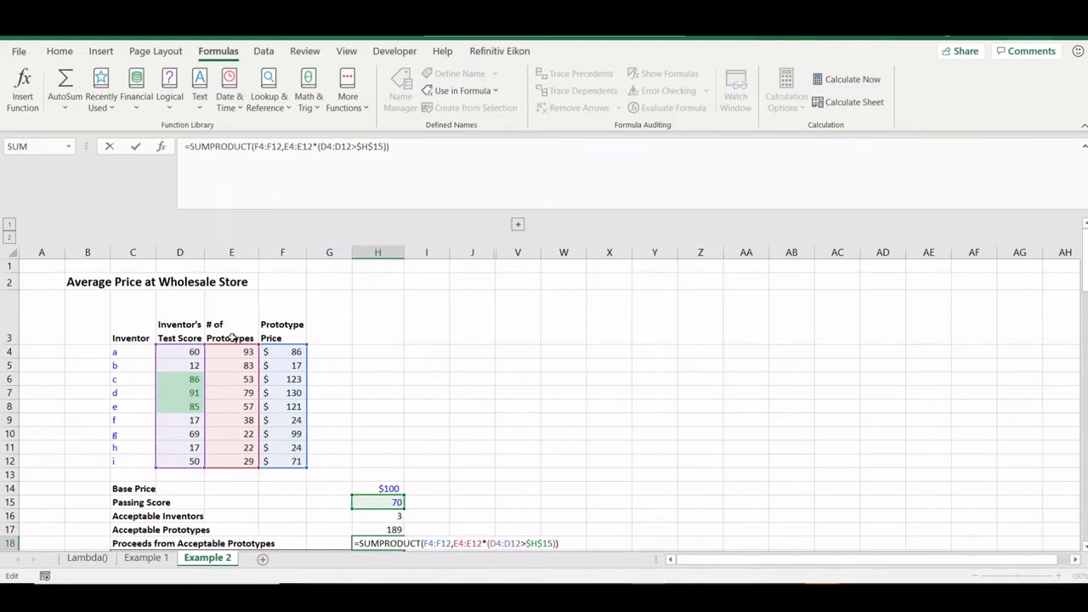
click(485, 542)
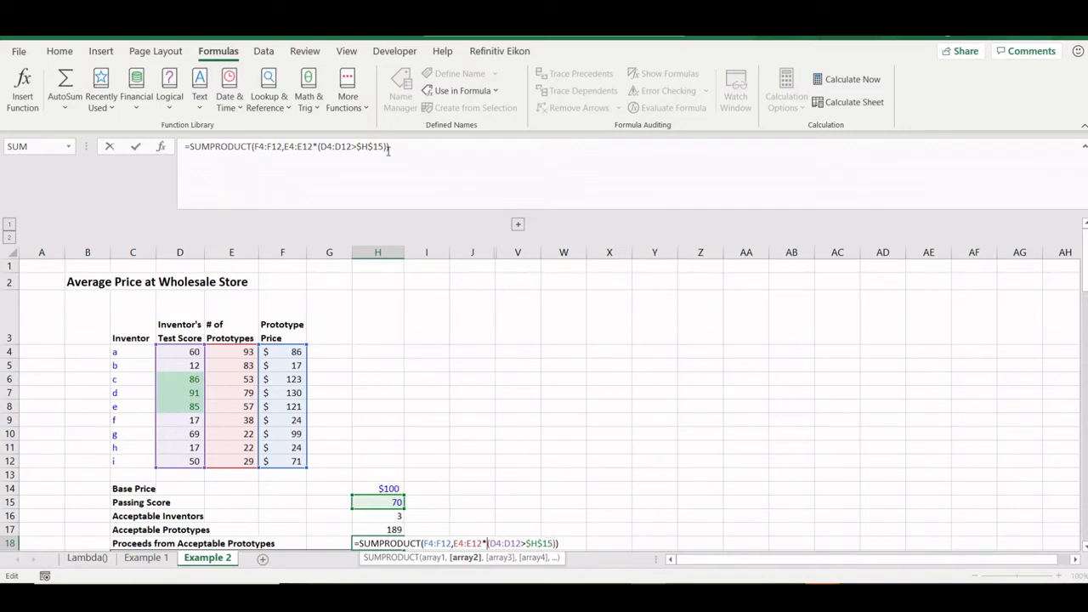
drag(387, 148, 319, 146)
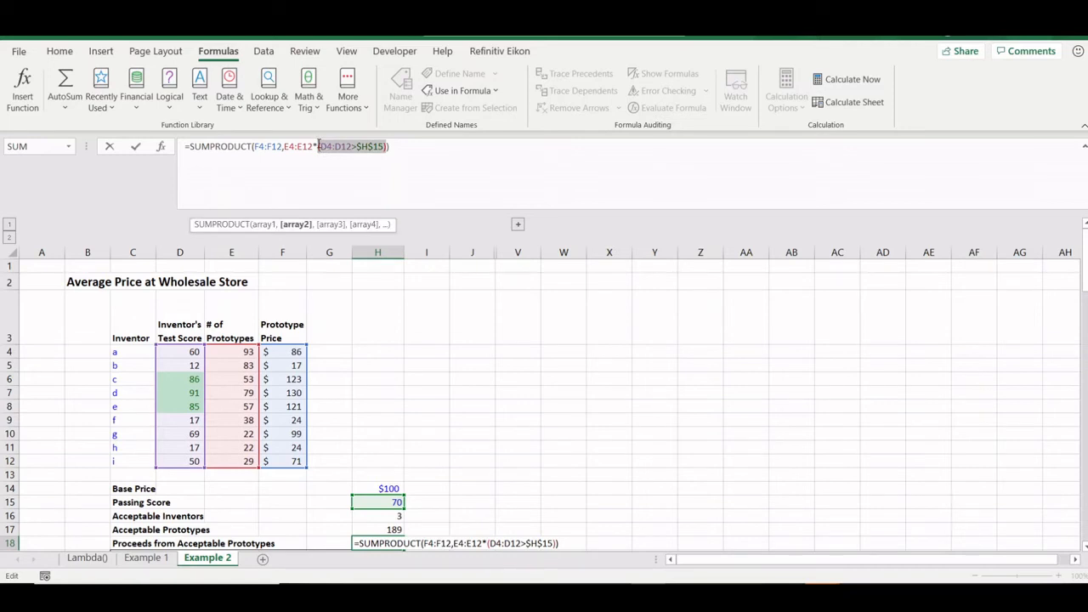
key(F9)
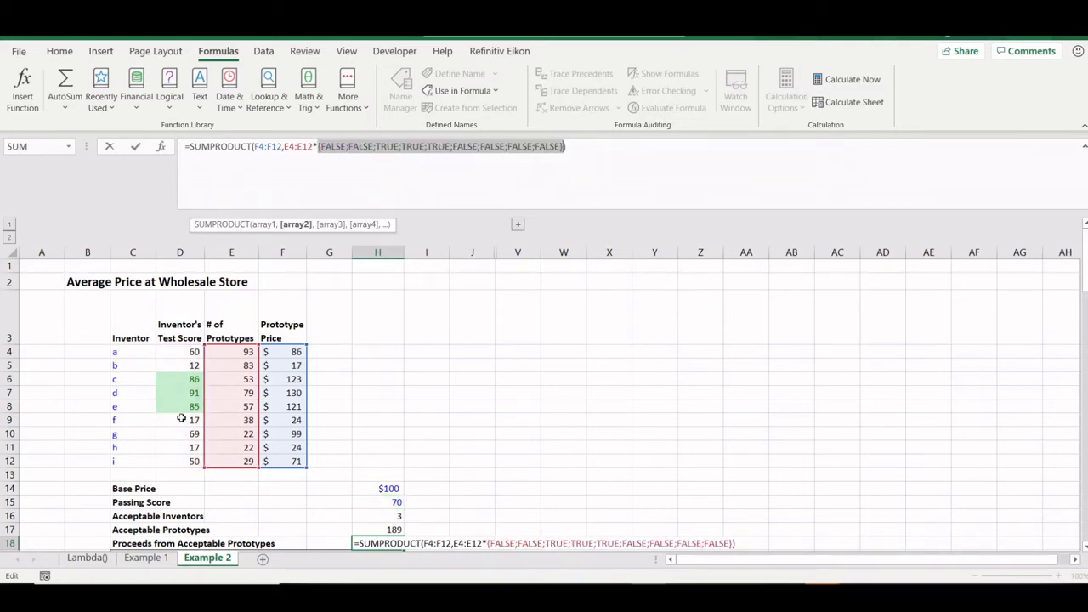
key(Escape)
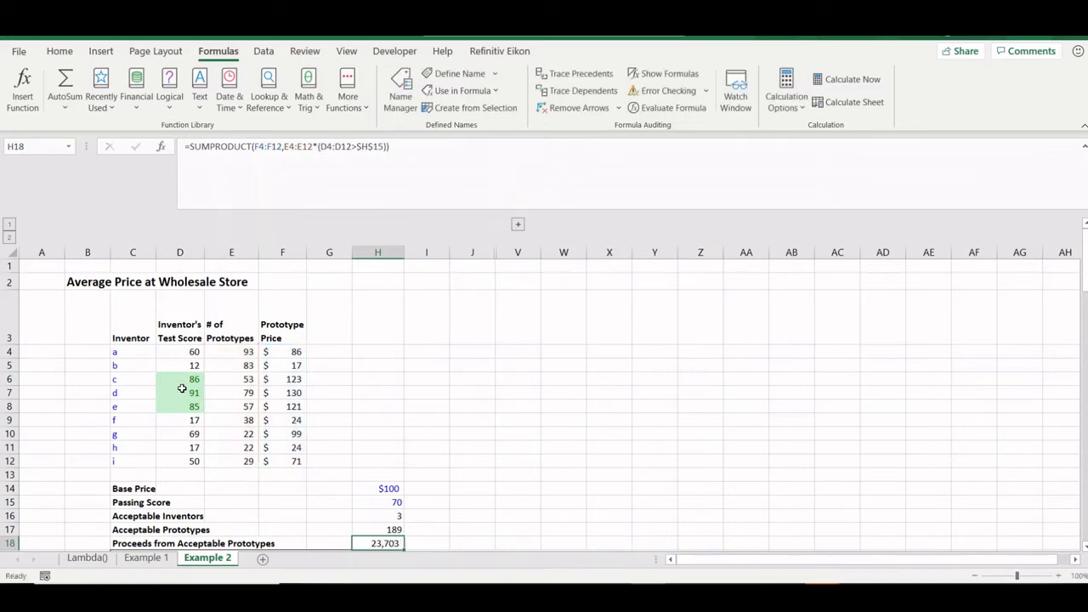
key(Down)
key(Up)
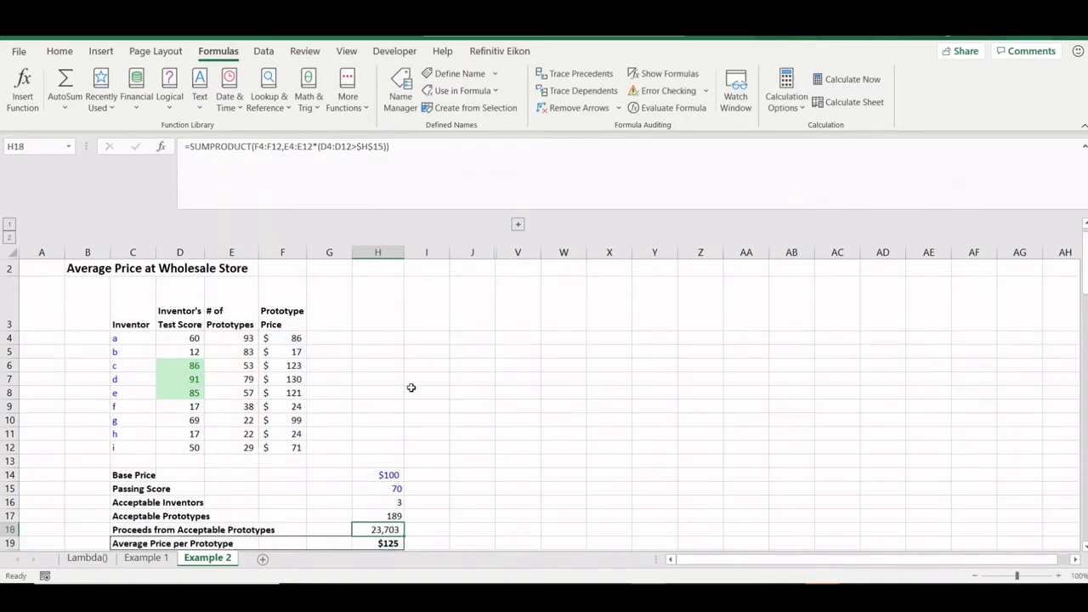
- Review H19's =IFERROR(H18/H17,...) formula returning $125, then scroll down to the LAMBDA Function section
key(Down)
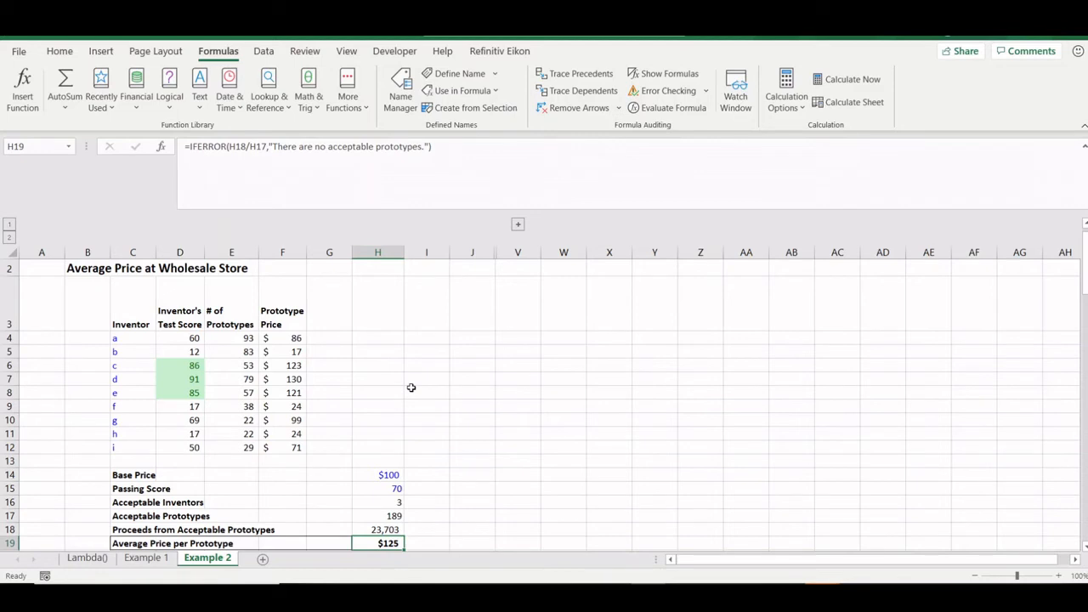
key(F2)
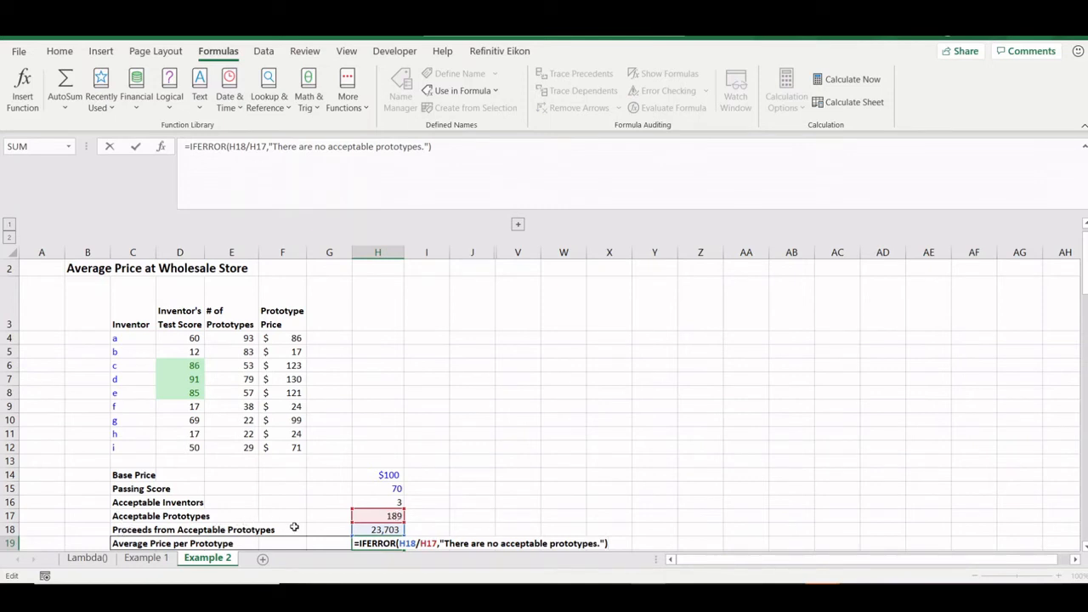
key(Escape)
scroll(390, 516, down, 1)
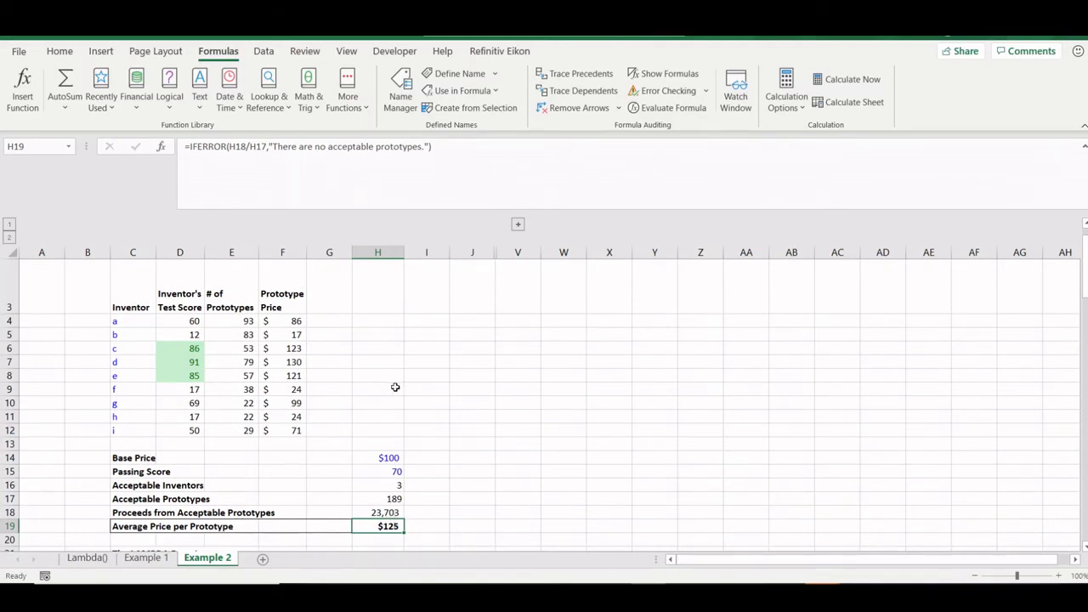
scroll(396, 403, down, 4)
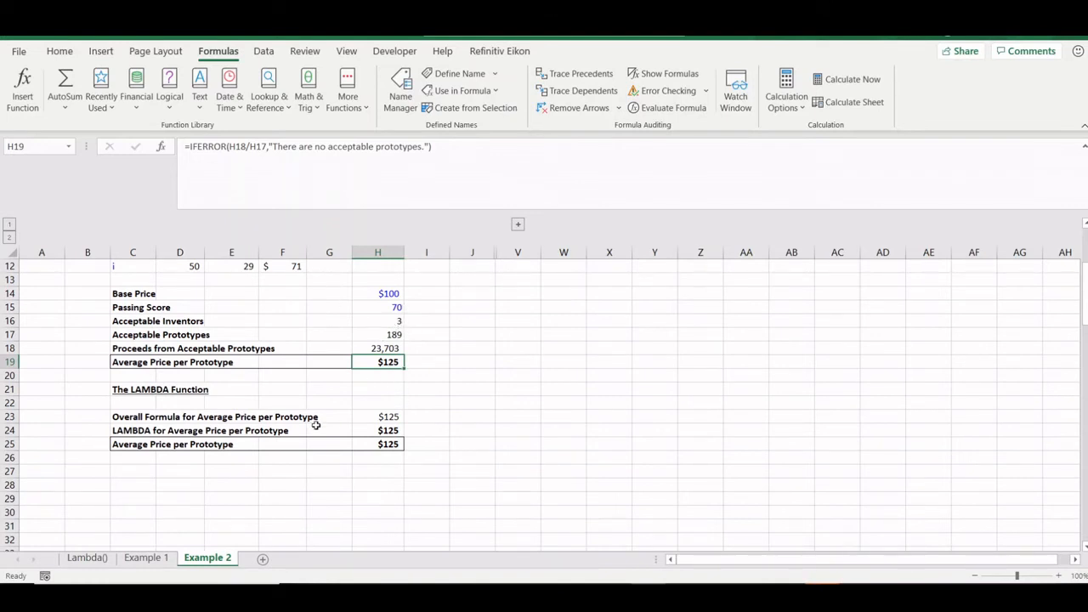
click(122, 446)
key(Right)
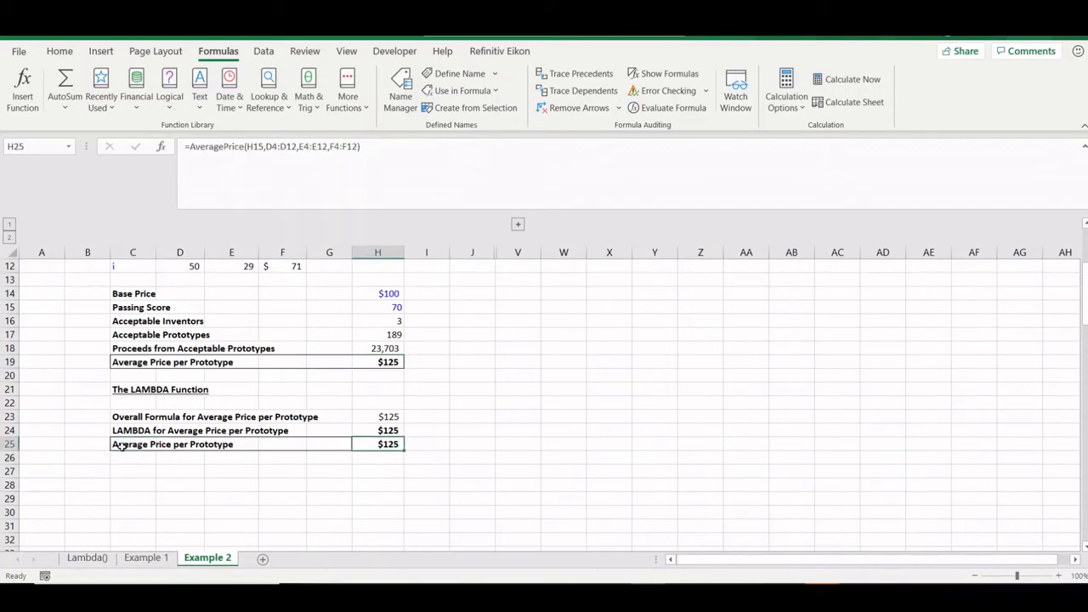
key(F2)
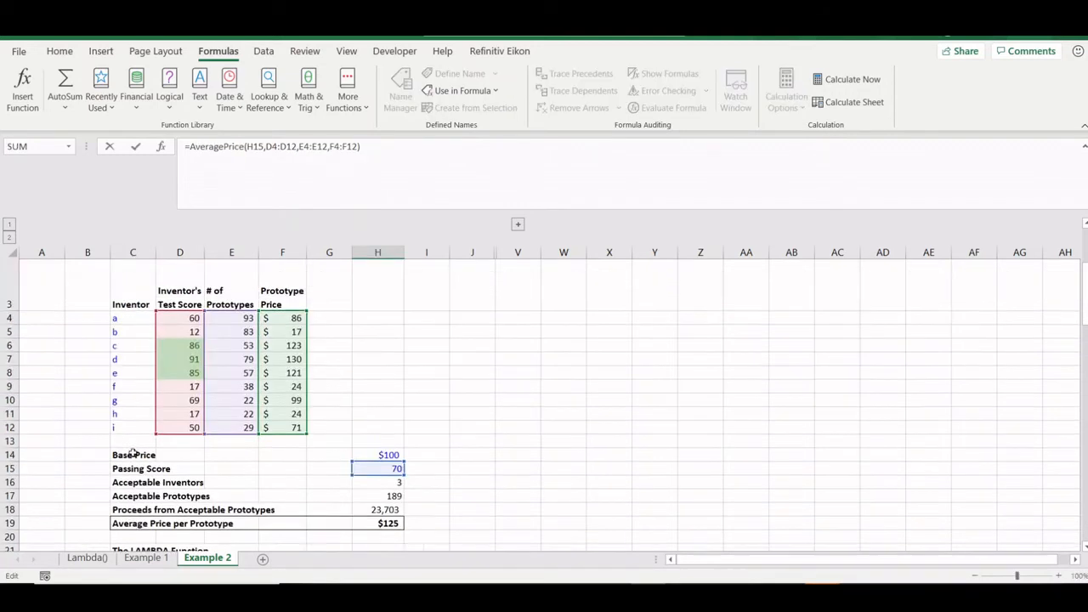
scroll(128, 478, up, 4)
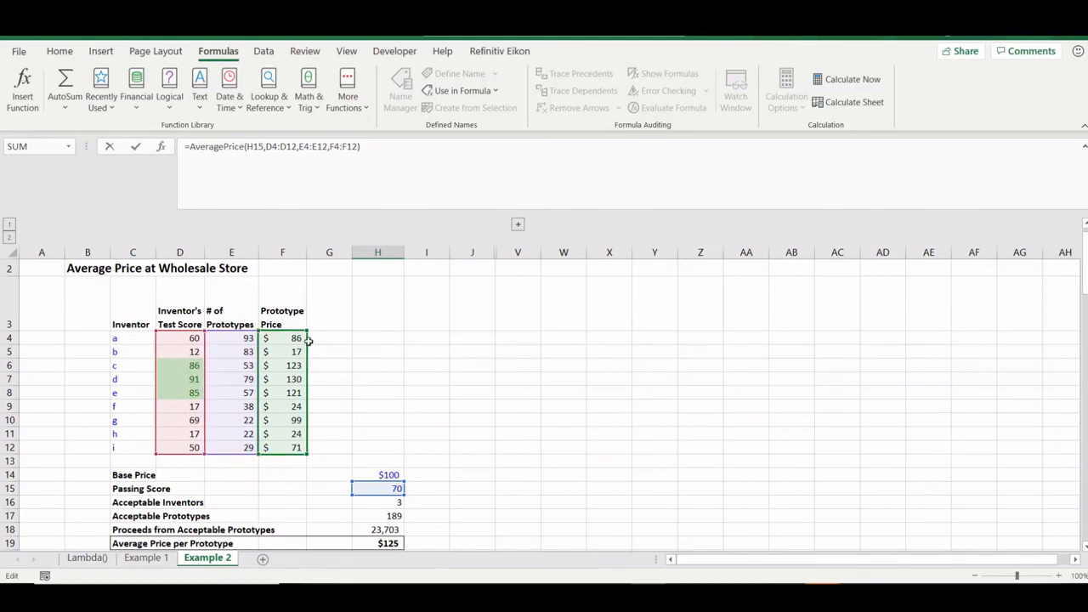
key(Escape)
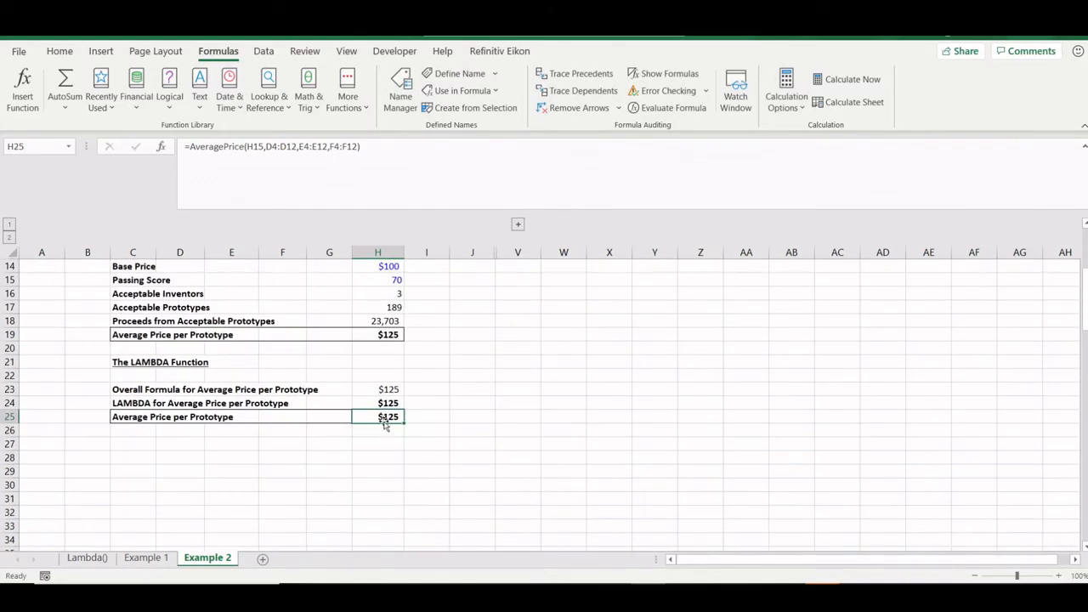
scroll(384, 425, up, 2)
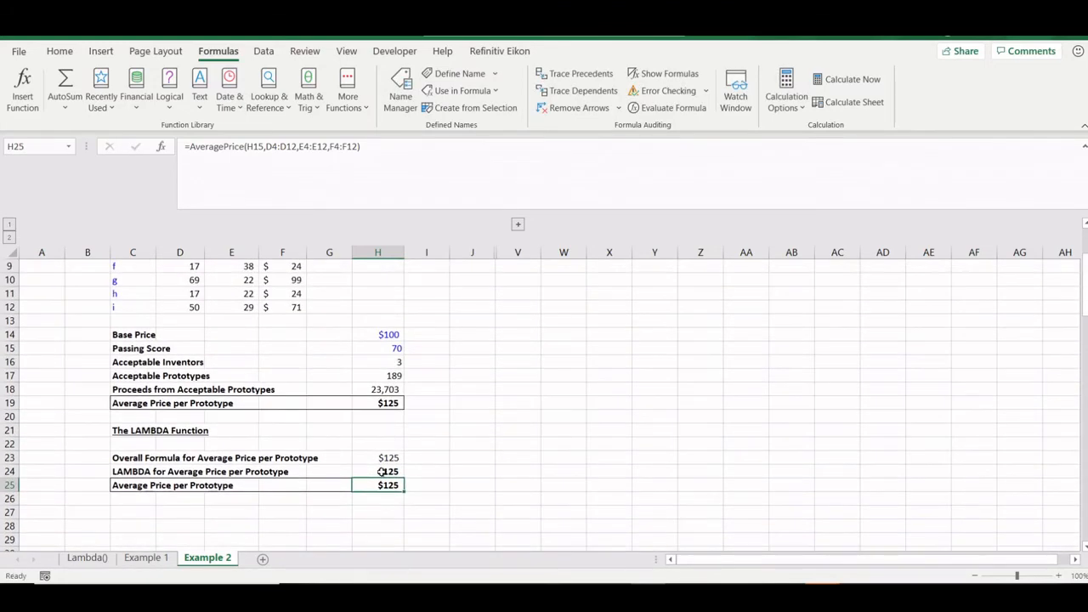
click(380, 456)
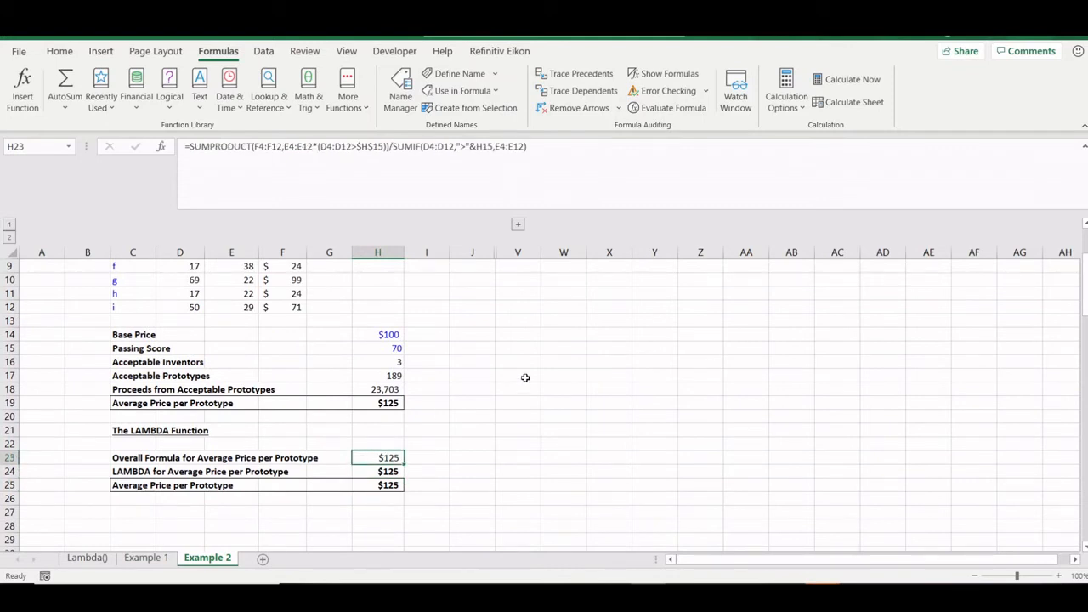
key(F2)
scroll(525, 377, up, 1)
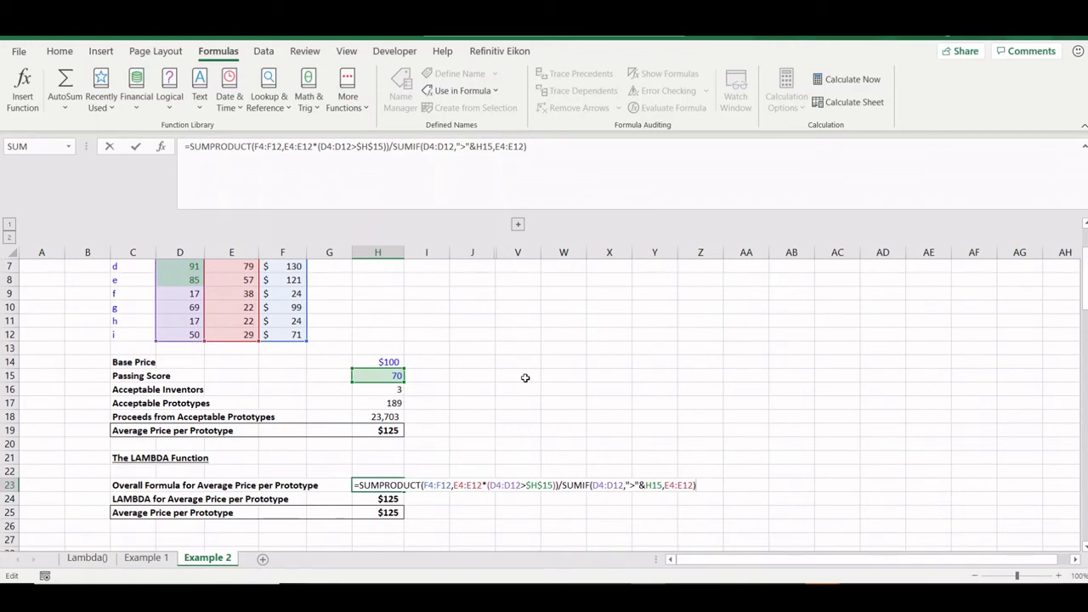
key(Escape)
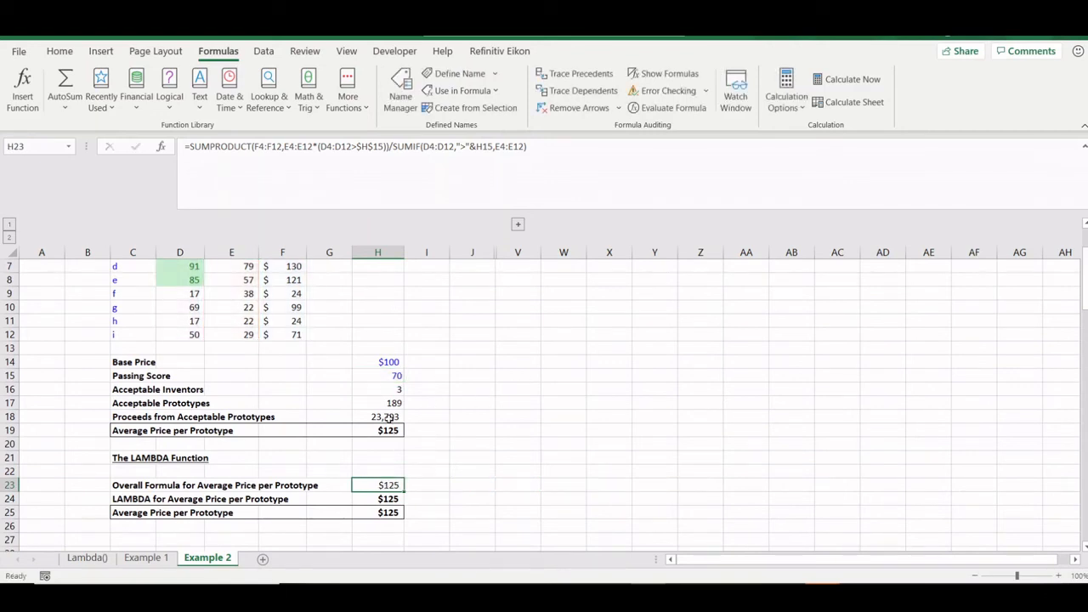
click(387, 416)
click(387, 402)
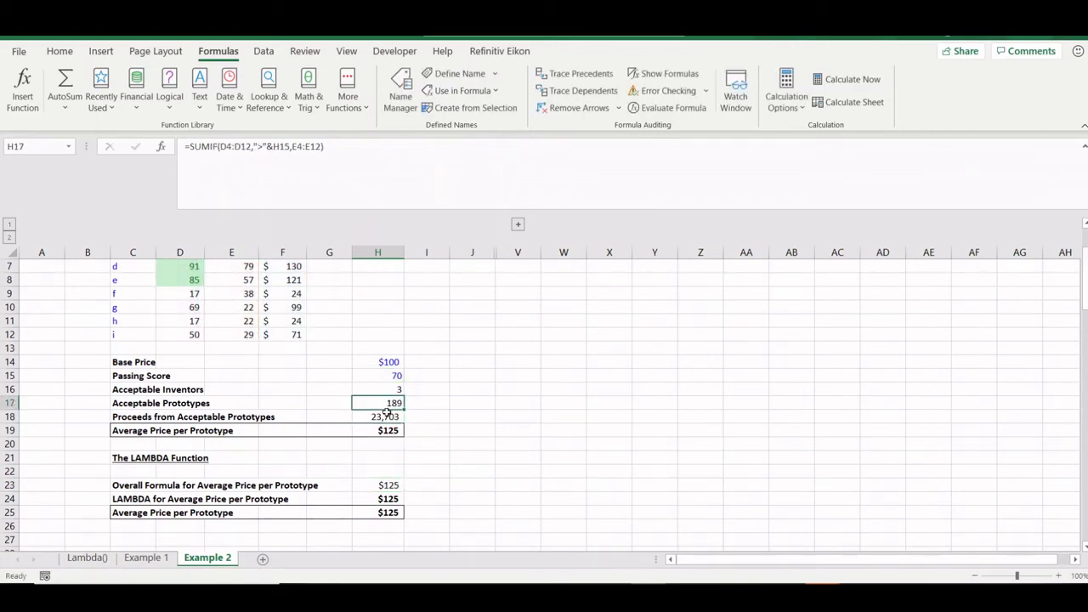
click(387, 415)
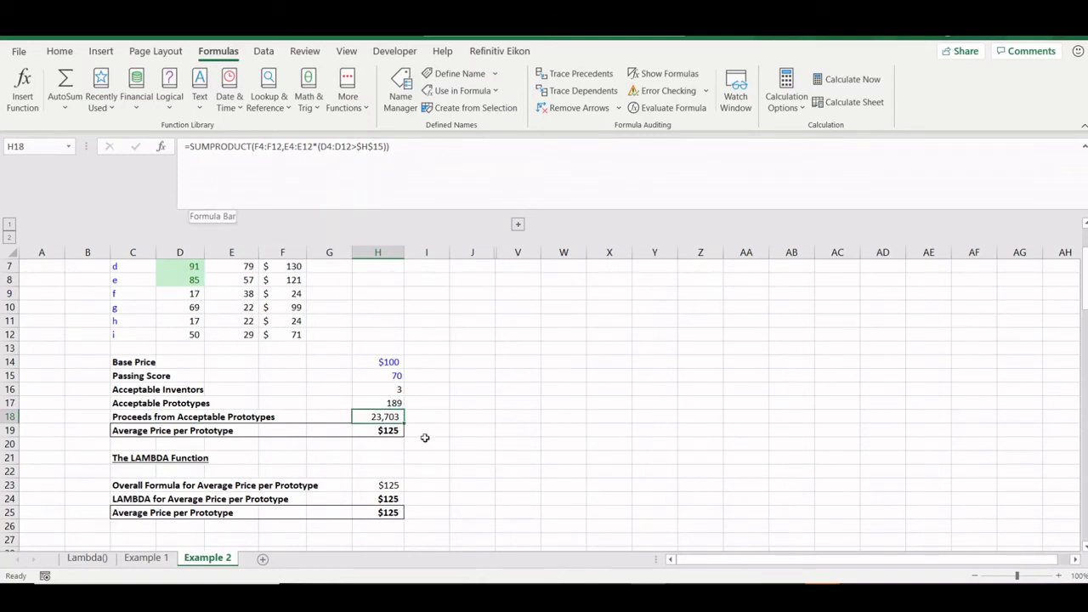
click(396, 403)
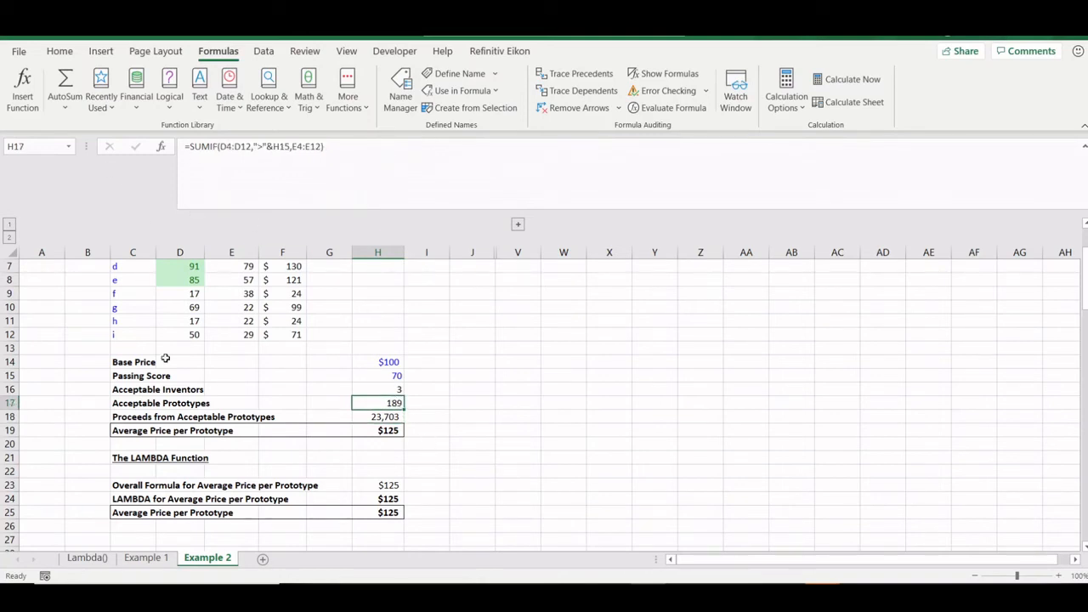
click(378, 486)
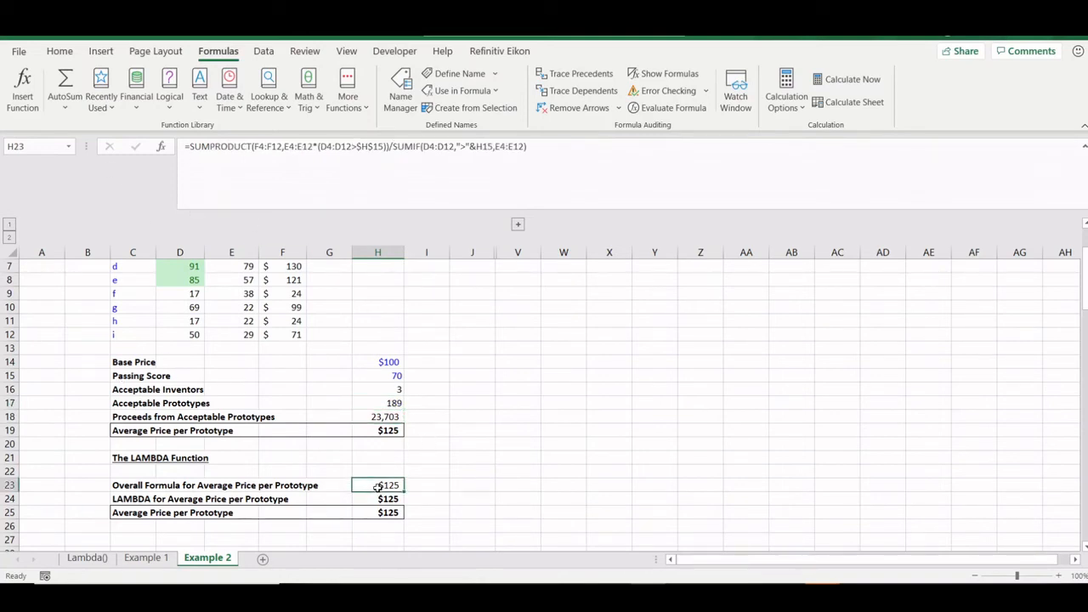
click(365, 497)
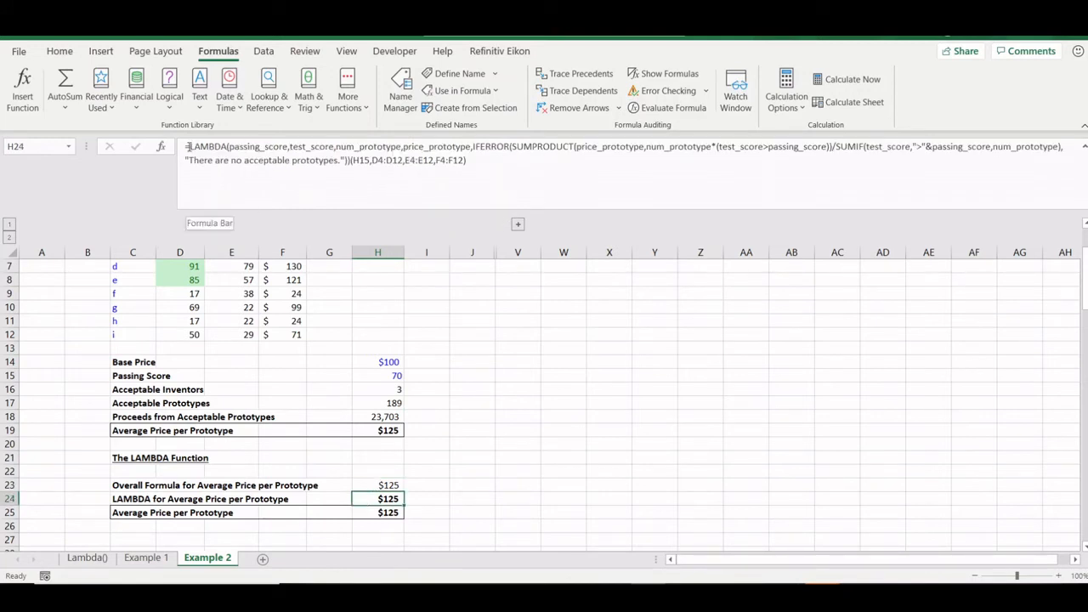
click(201, 146)
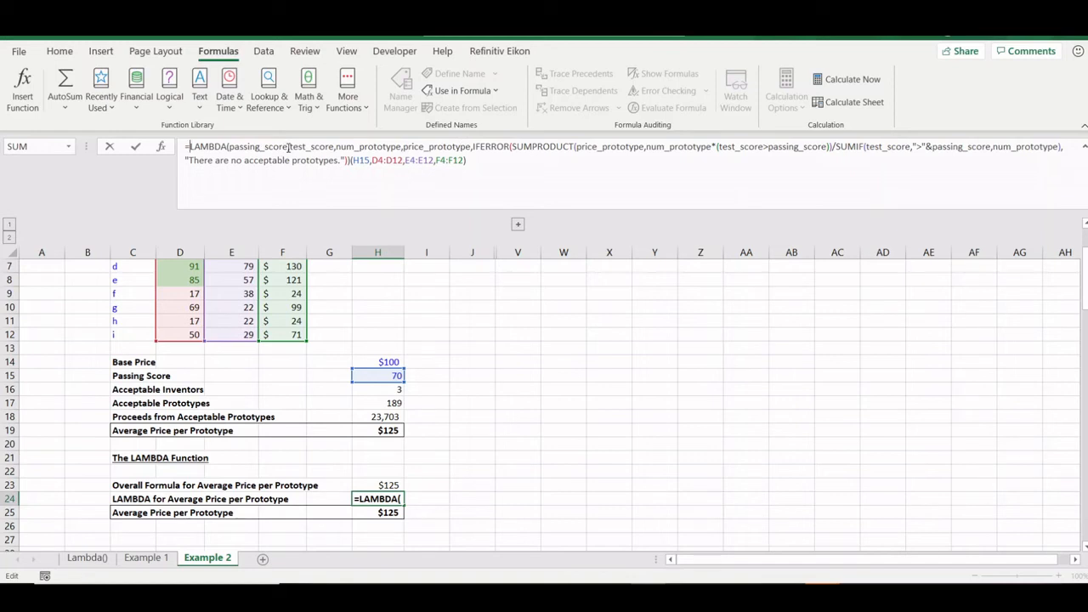
drag(289, 147, 335, 147)
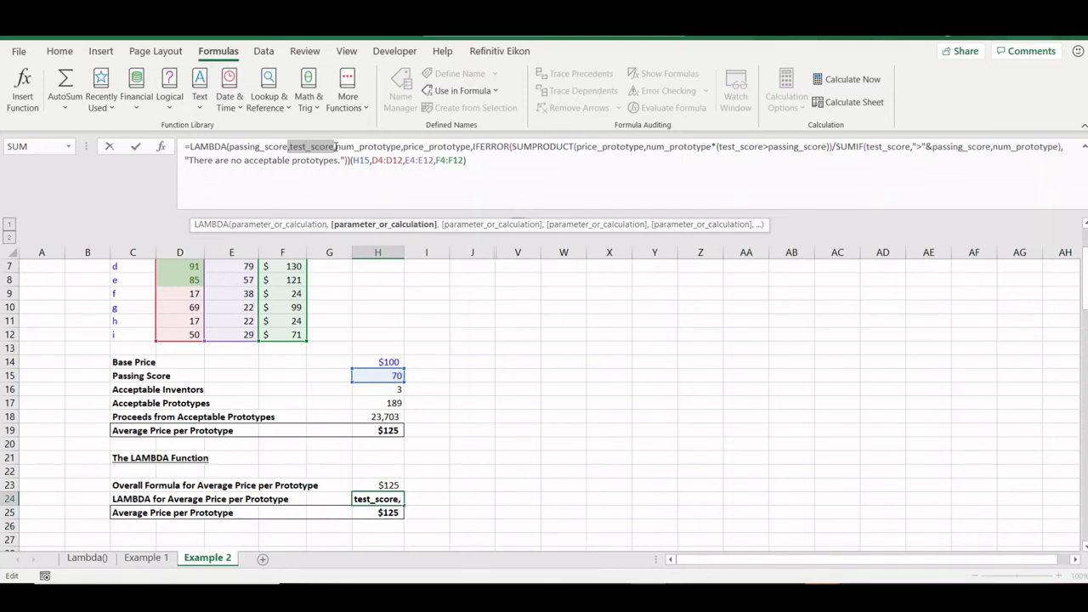
drag(336, 148, 472, 147)
scroll(334, 267, up, 2)
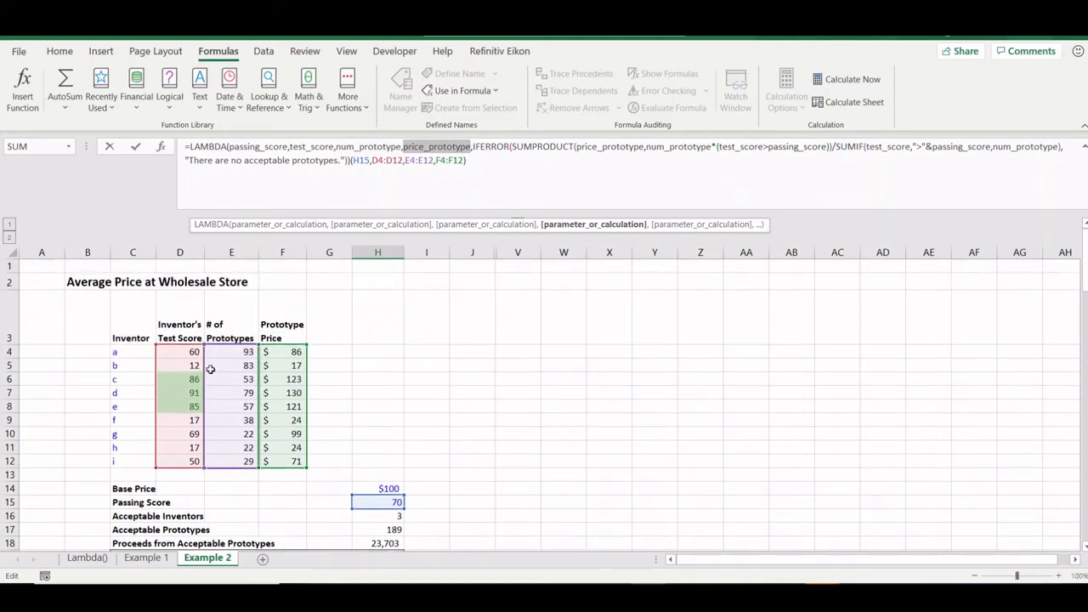
click(487, 181)
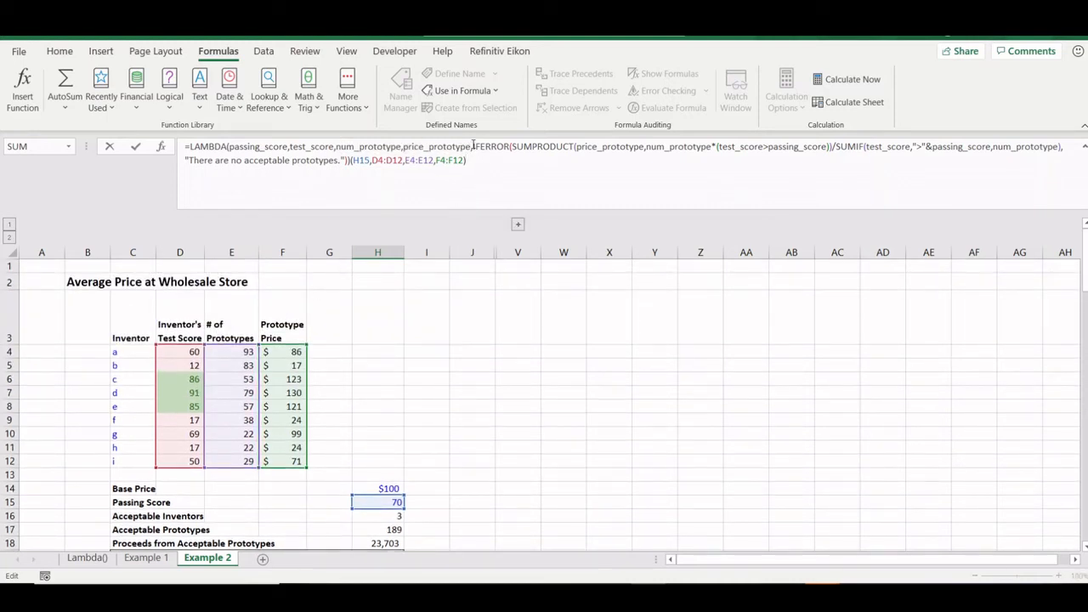
drag(471, 147, 344, 159)
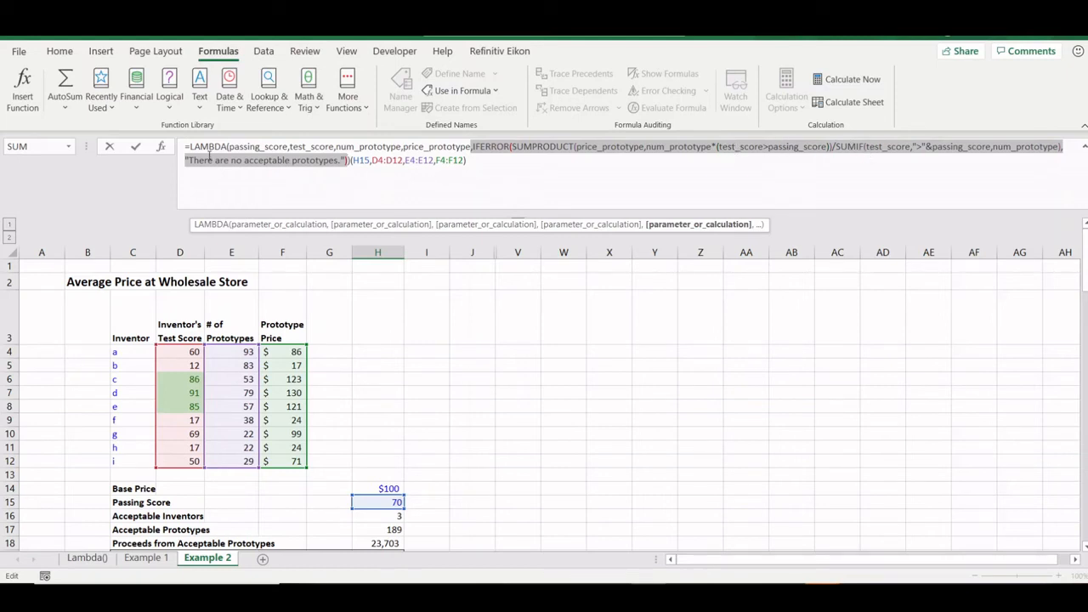
click(366, 161)
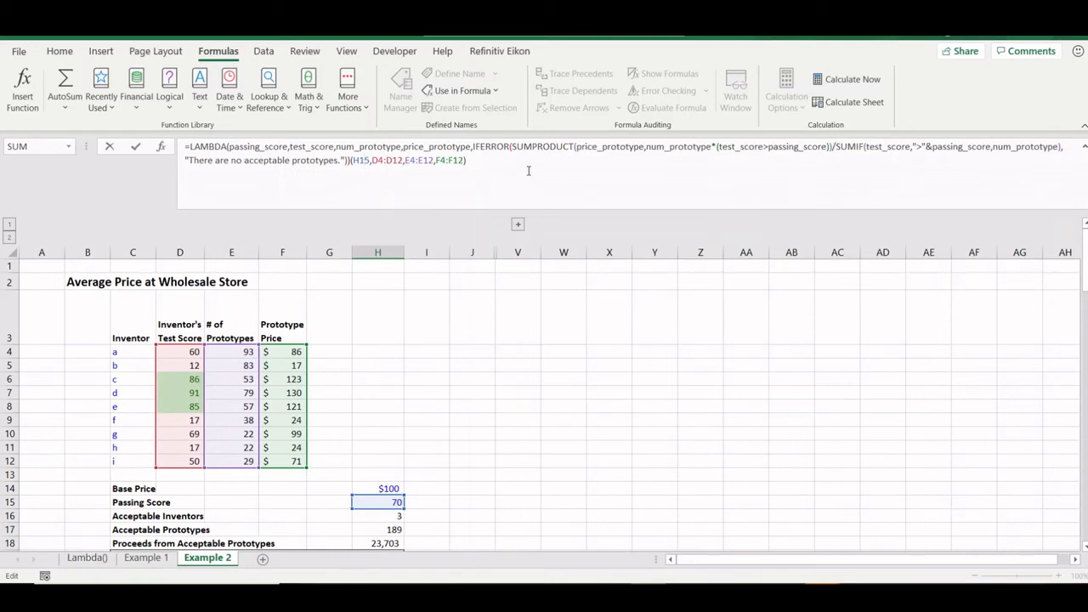
key(Escape)
scroll(516, 367, down, 3)
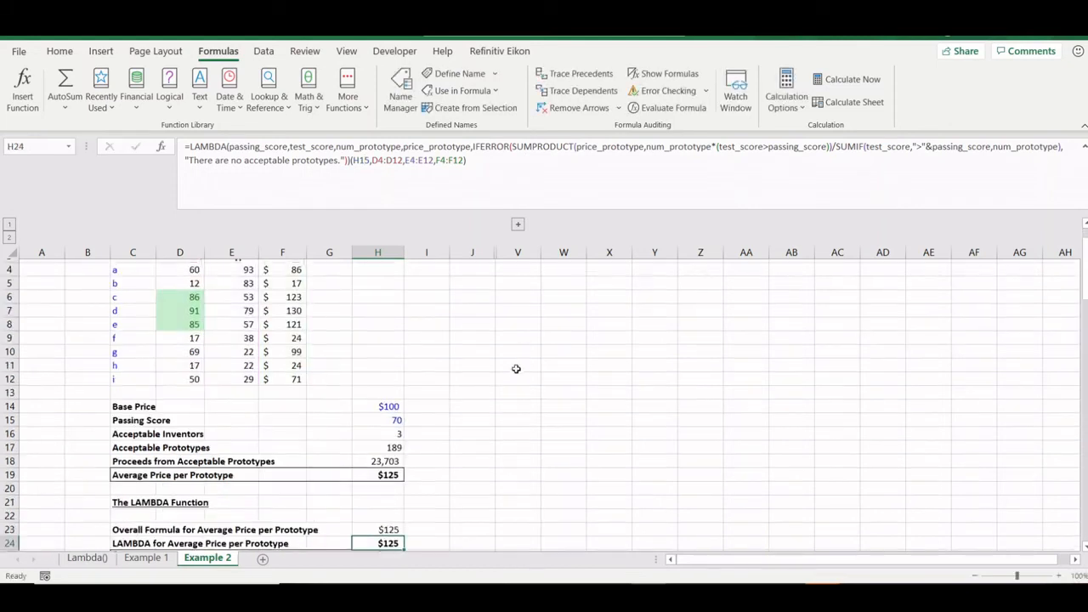
click(374, 442)
drag(546, 144, 190, 144)
key(ctrl+c)
key(Escape)
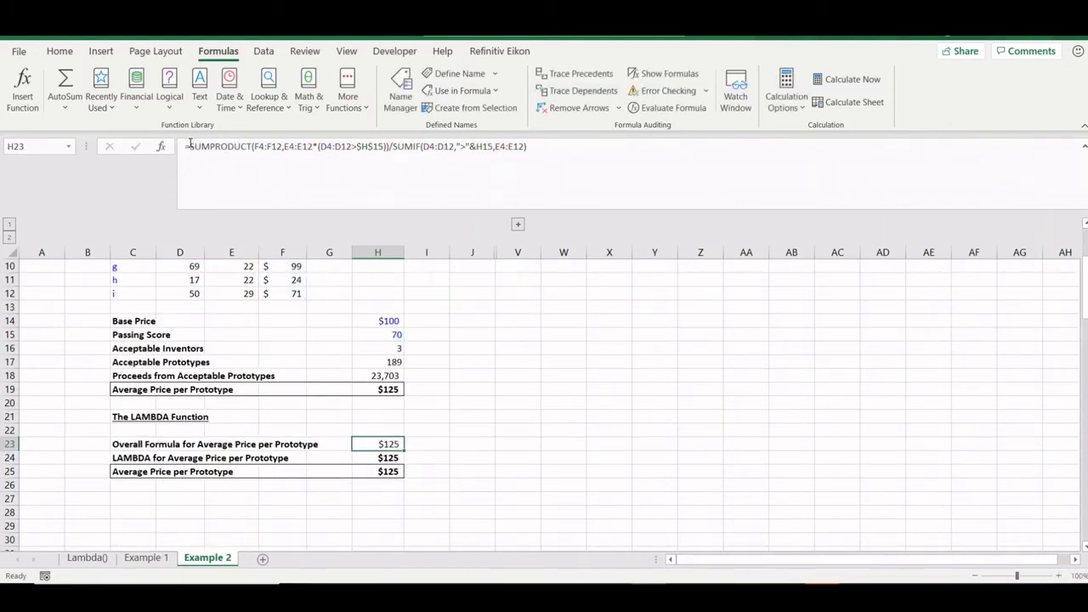
click(379, 457)
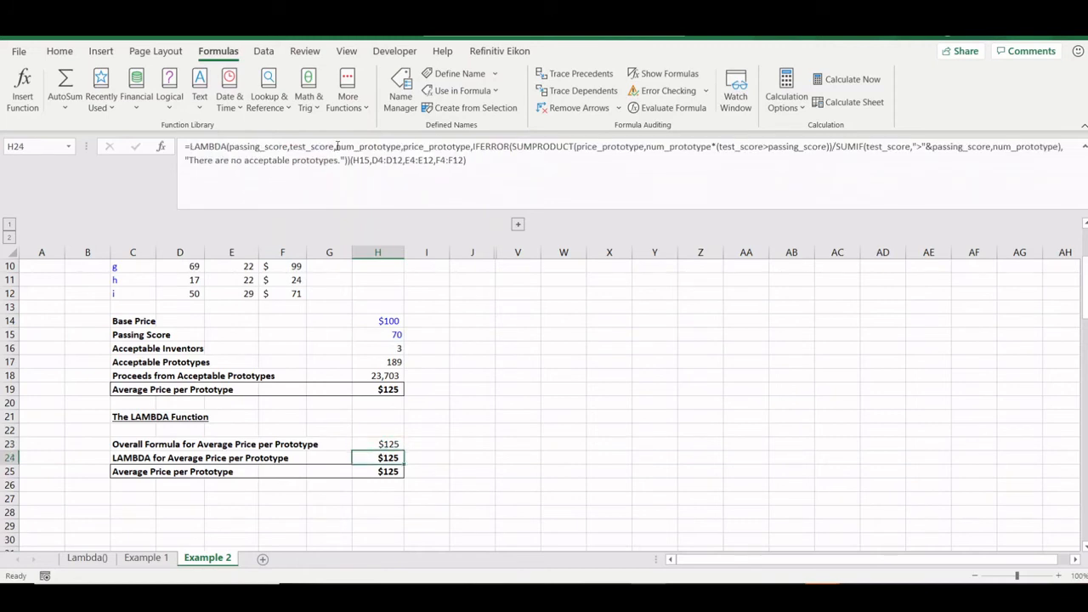
click(472, 146)
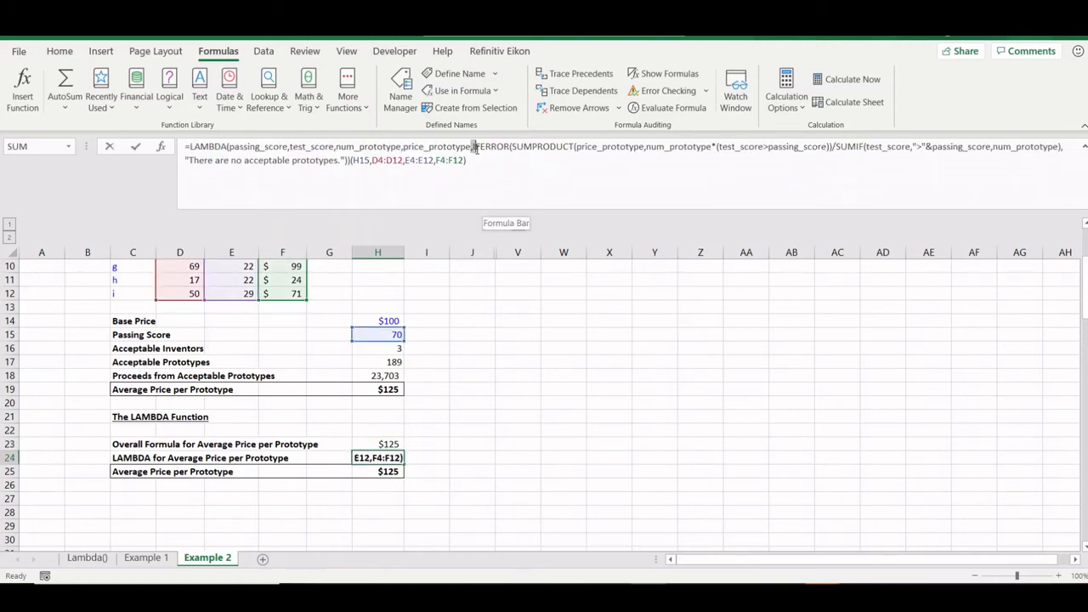
drag(473, 146, 346, 162)
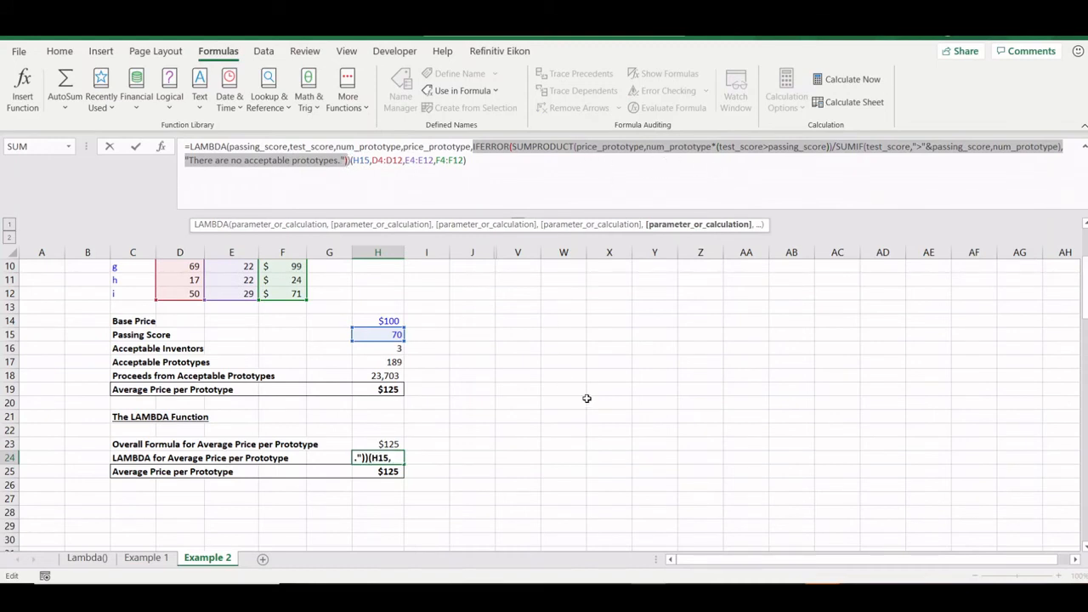
key(ctrl+Return)
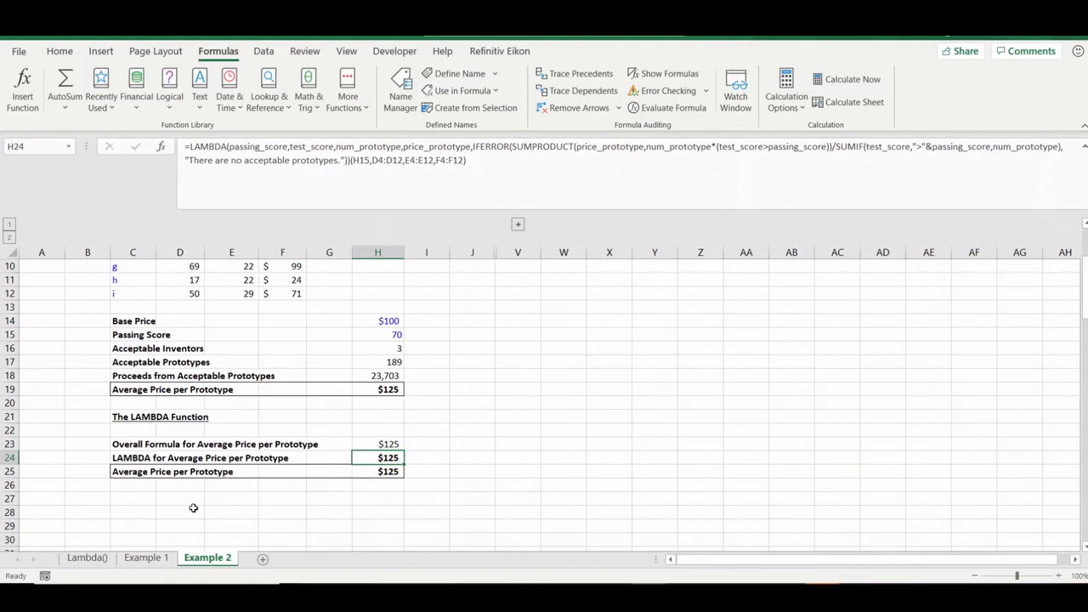
click(381, 499)
- In H27 begin =LAMBDA(a,b,c,d, wrapping the pasted SUMPRODUCT/SUMIF average in IFERROR with 'No Acceptable Prototypes.'
text(=lam)
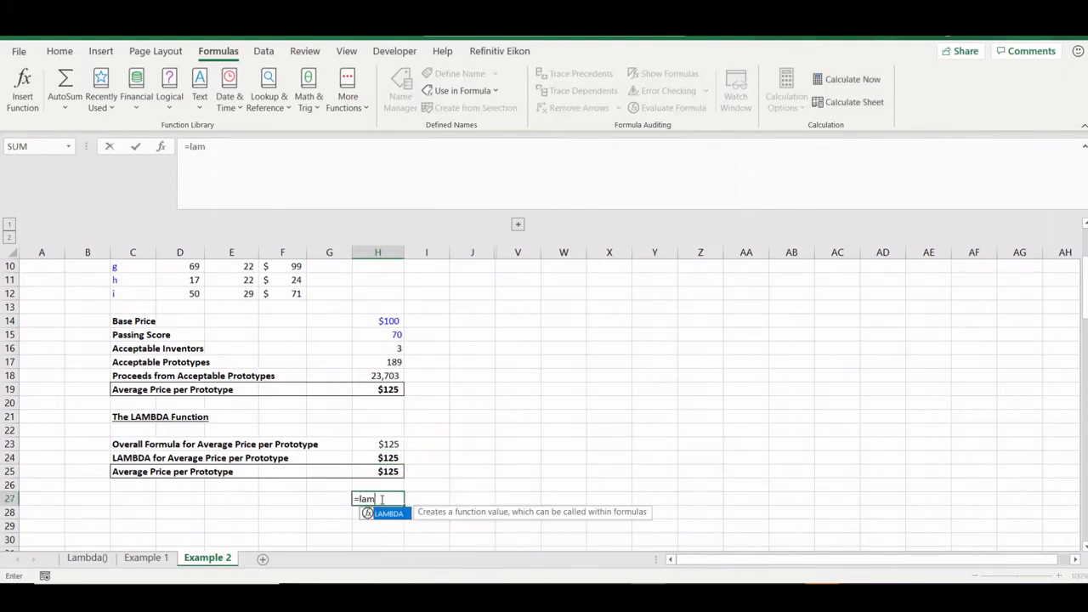
text(bda()
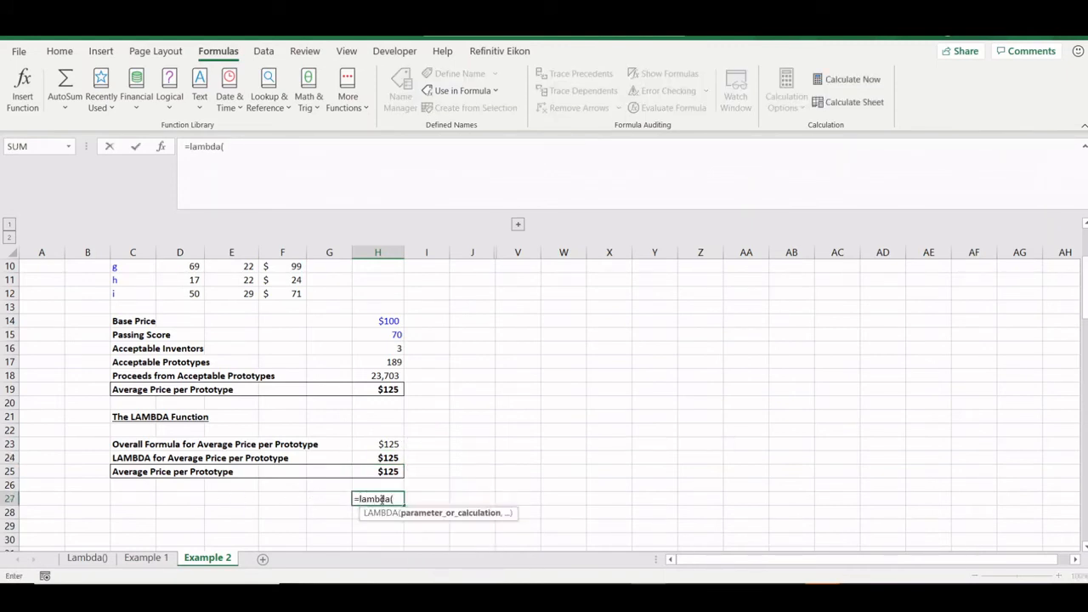
text(a,)
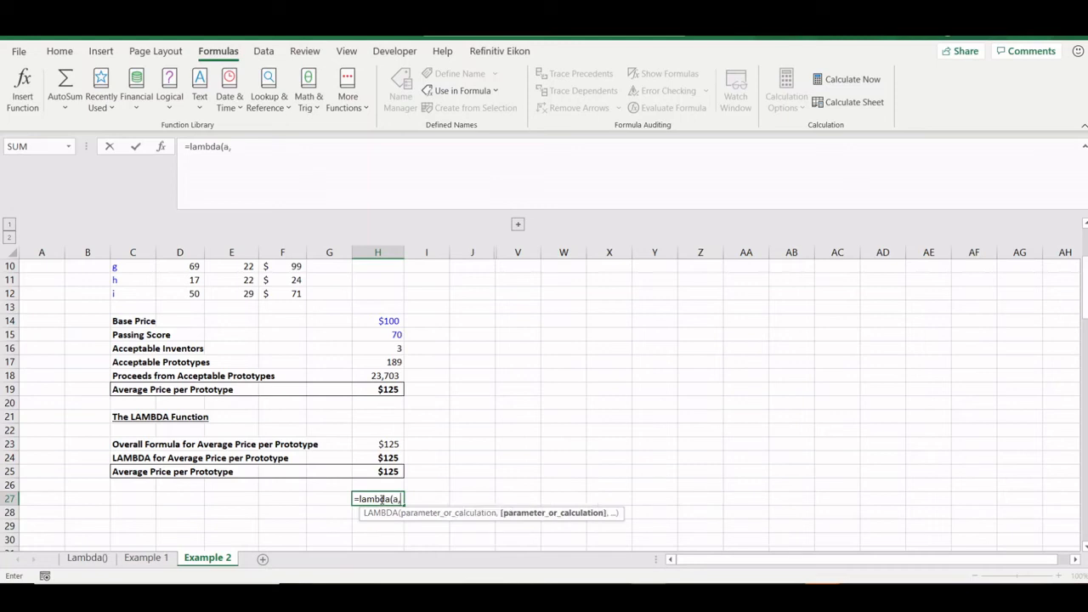
text(b,c,d)
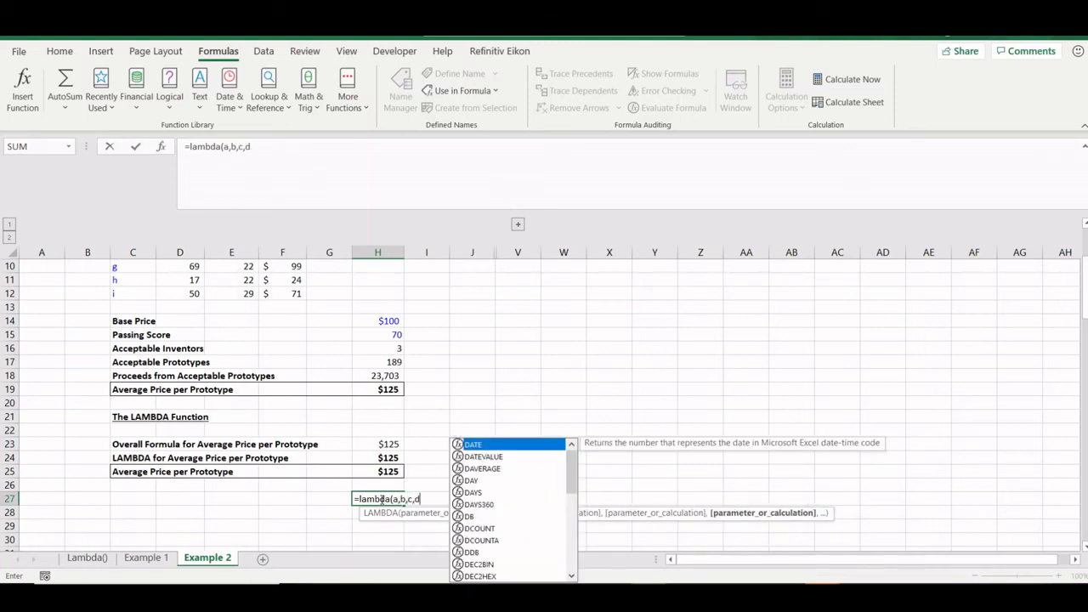
text(,)
key(ctrl+v)
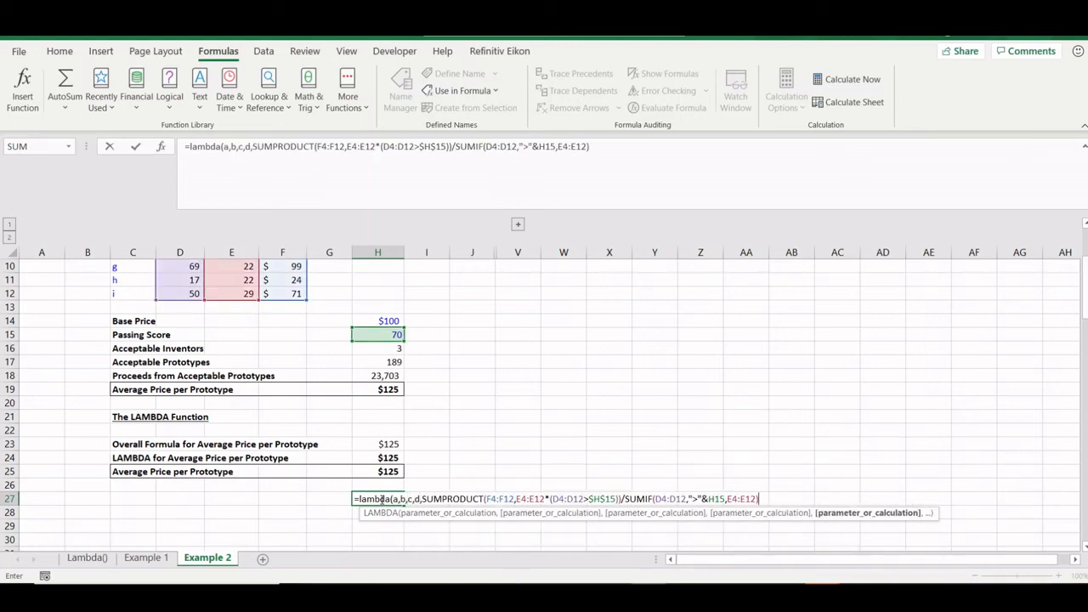
click(252, 147)
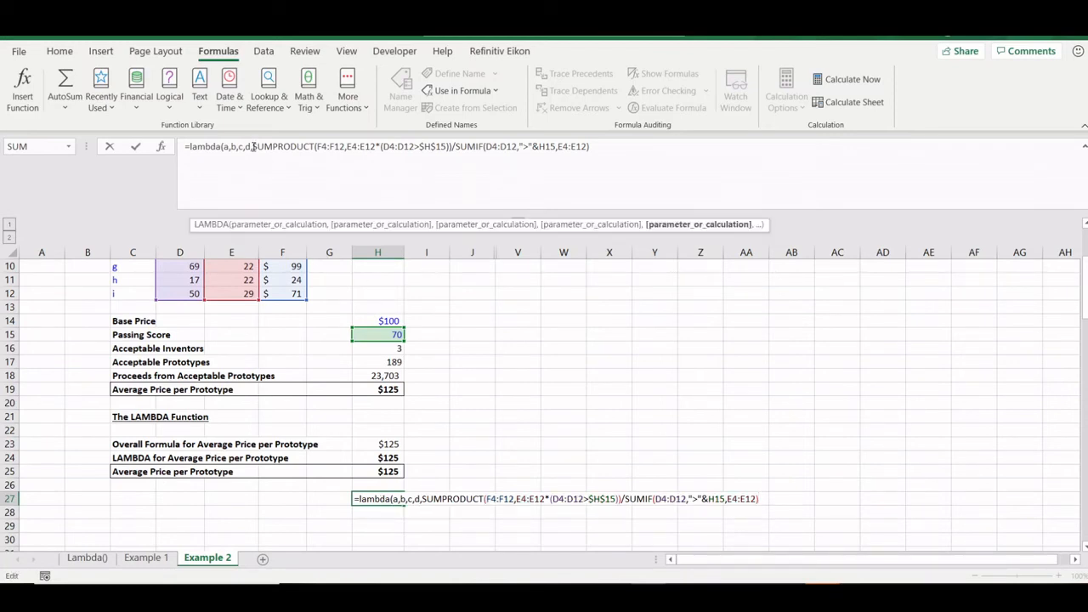
text(iferr)
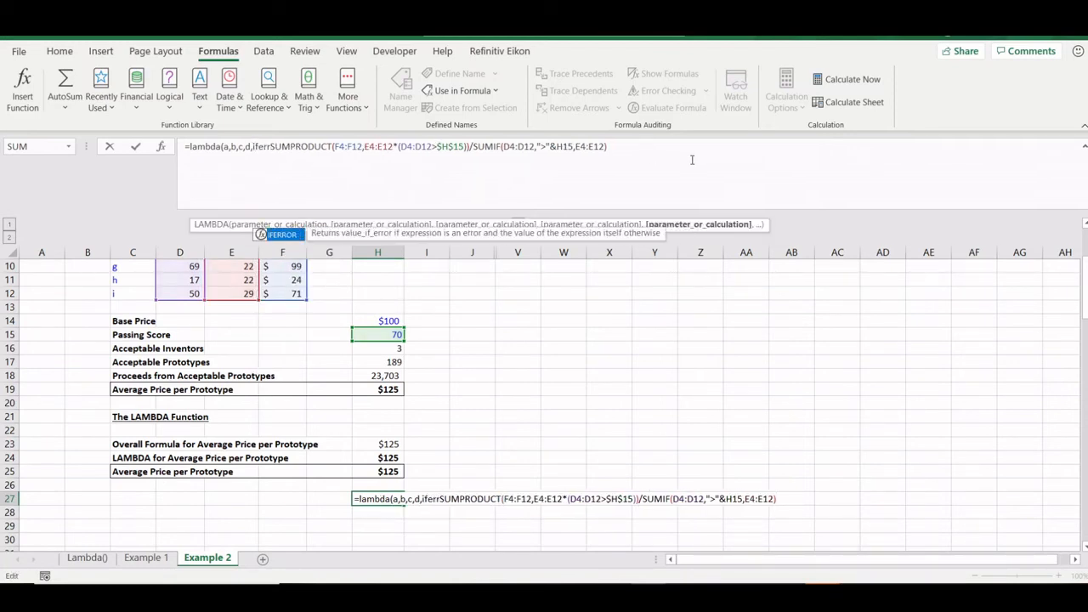
text(or)
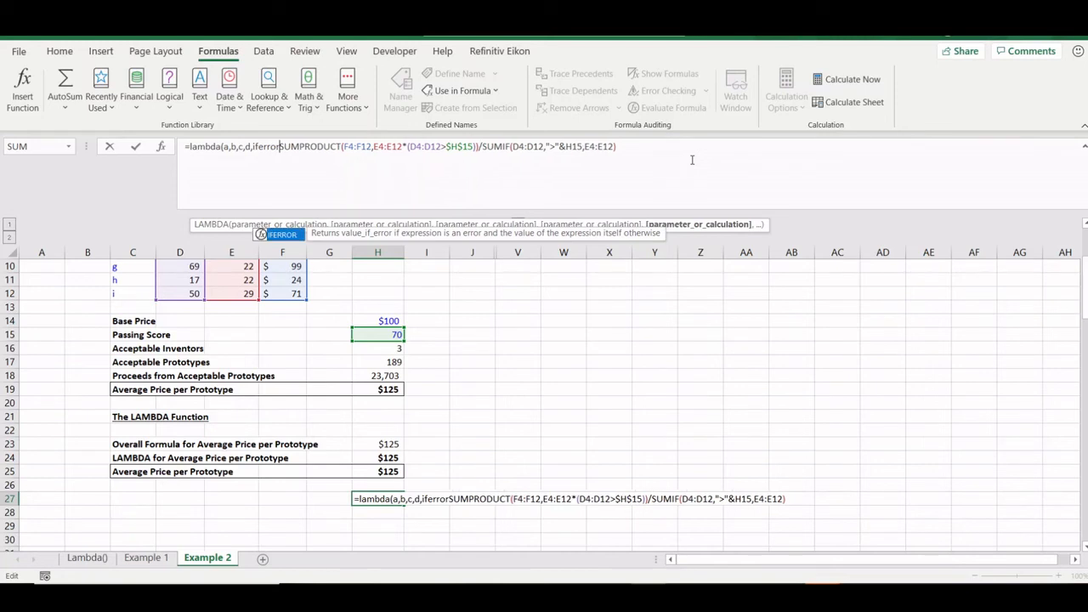
text(()
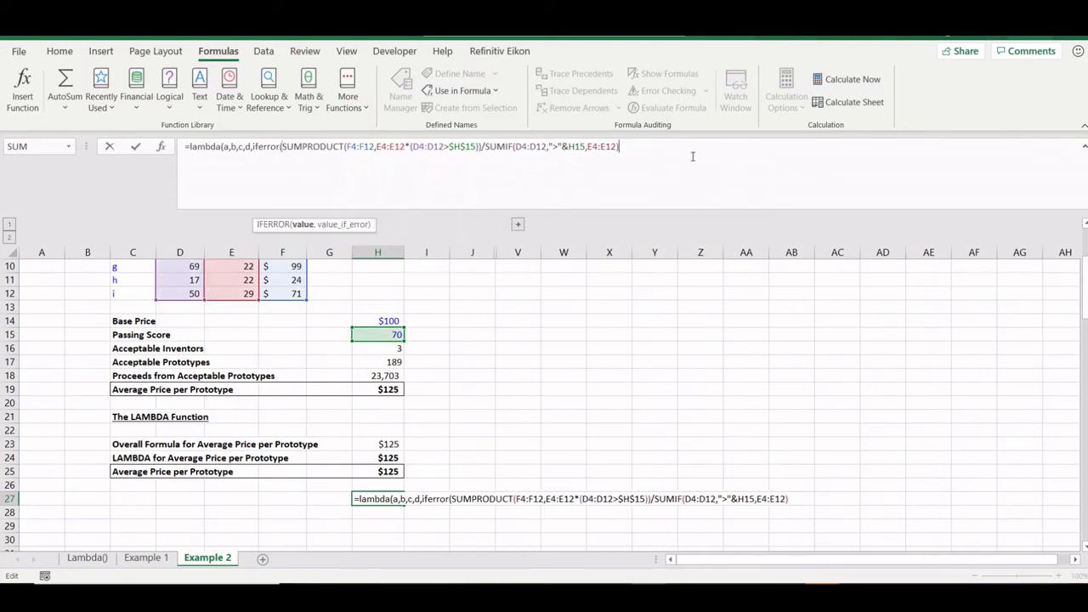
text(, )
text(No Acceptable)
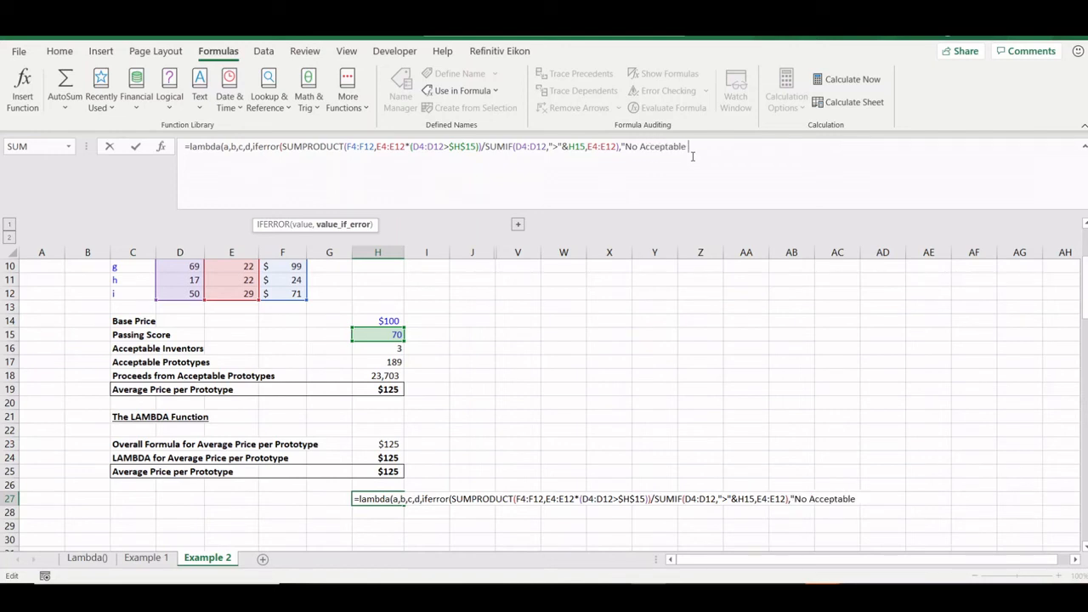
text( Prototypes.)
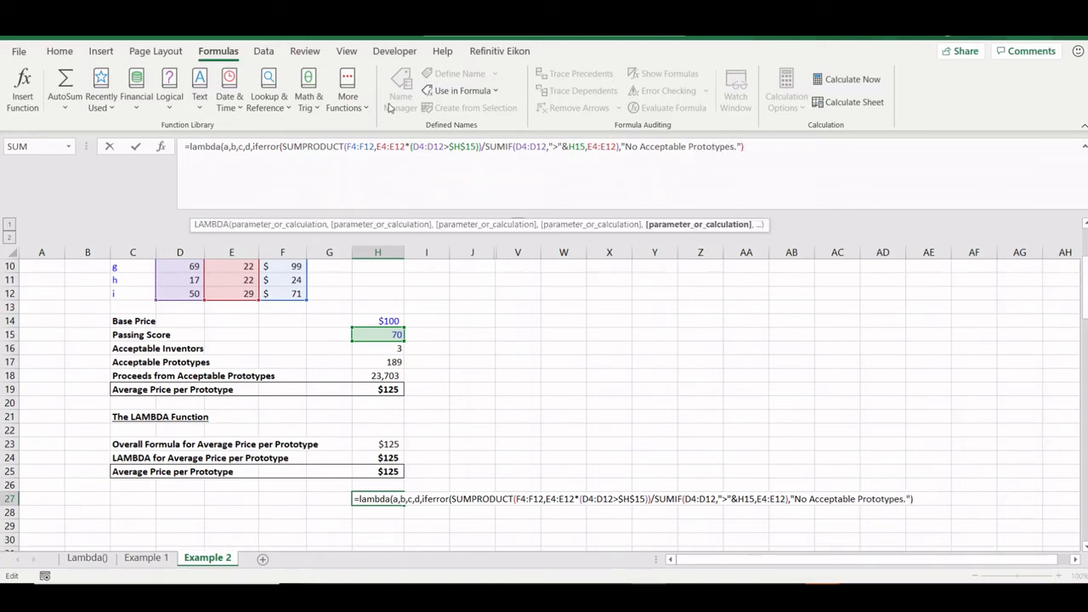
drag(374, 146, 347, 146)
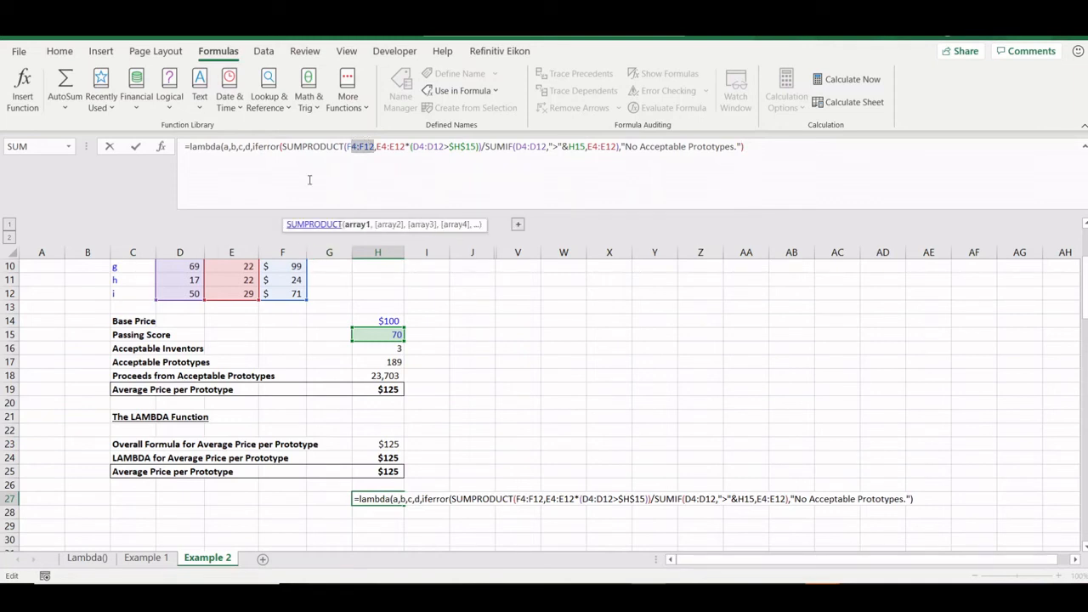
- Replace the price, count and score ranges in H27's SUMPRODUCT with LAMBDA parameters d, c and b
scroll(292, 393, up, 3)
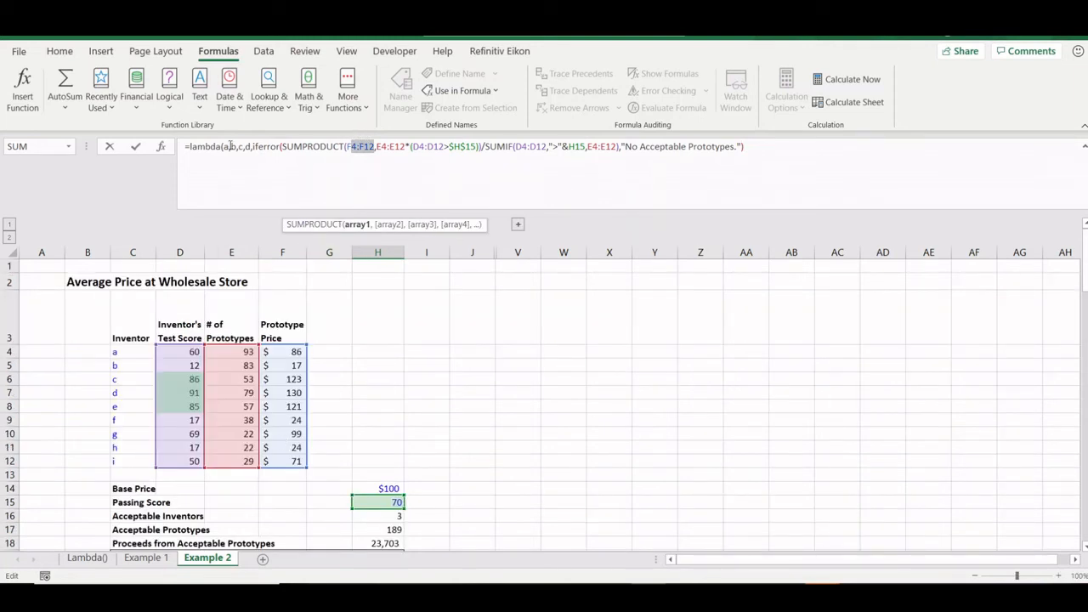
key(Delete)
key(Delete)
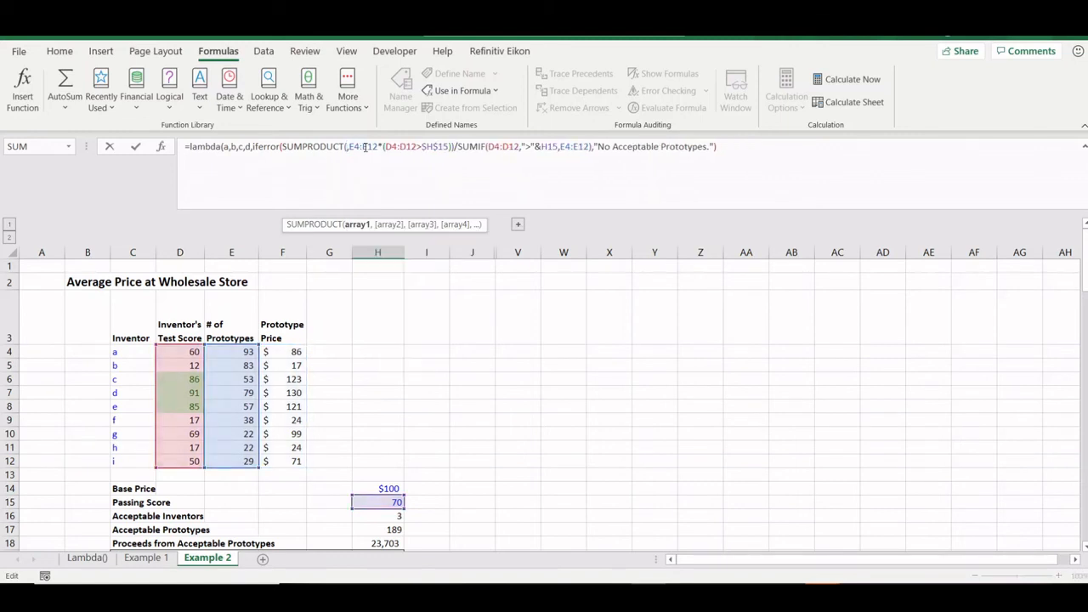
text(d)
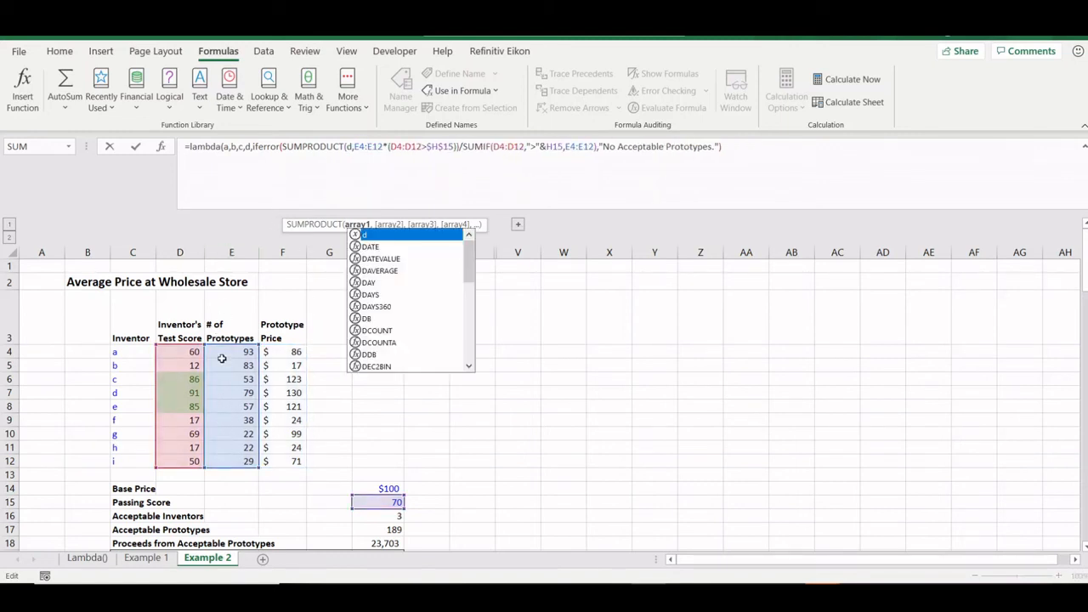
text(,)
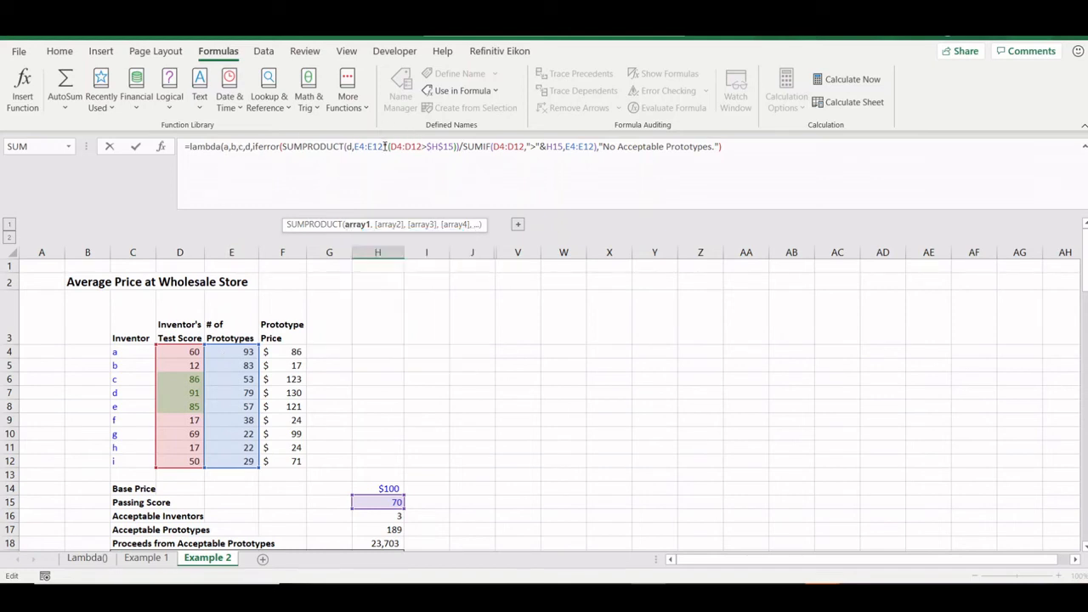
drag(385, 146, 357, 146)
text(c)
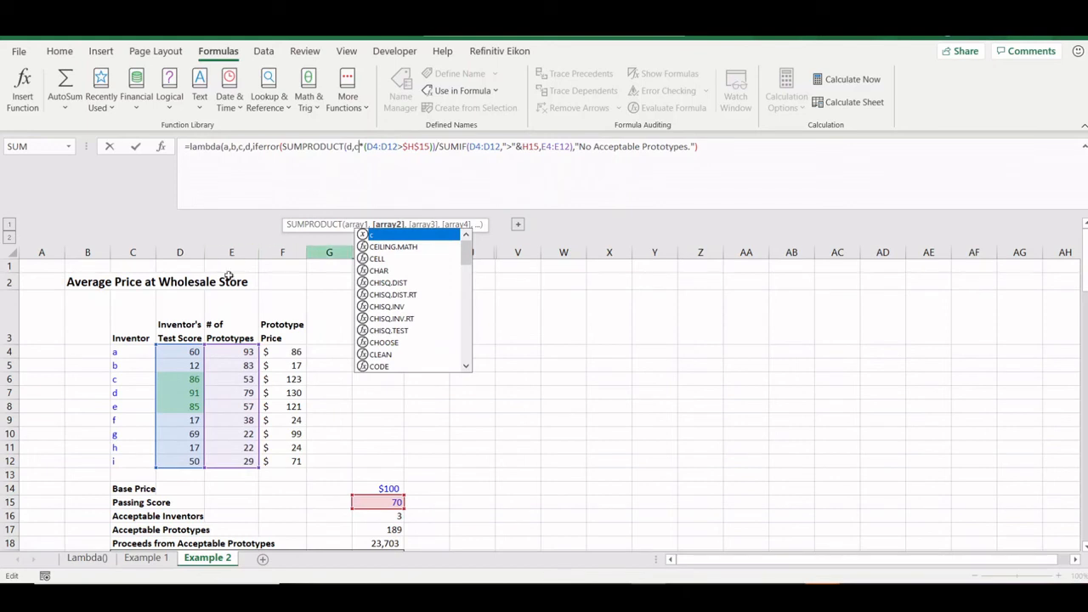
mouse_move(397, 146)
mouse_down()
mouse_move(367, 146)
mouse_move(403, 147)
mouse_move(383, 146)
mouse_up()
text(bda)
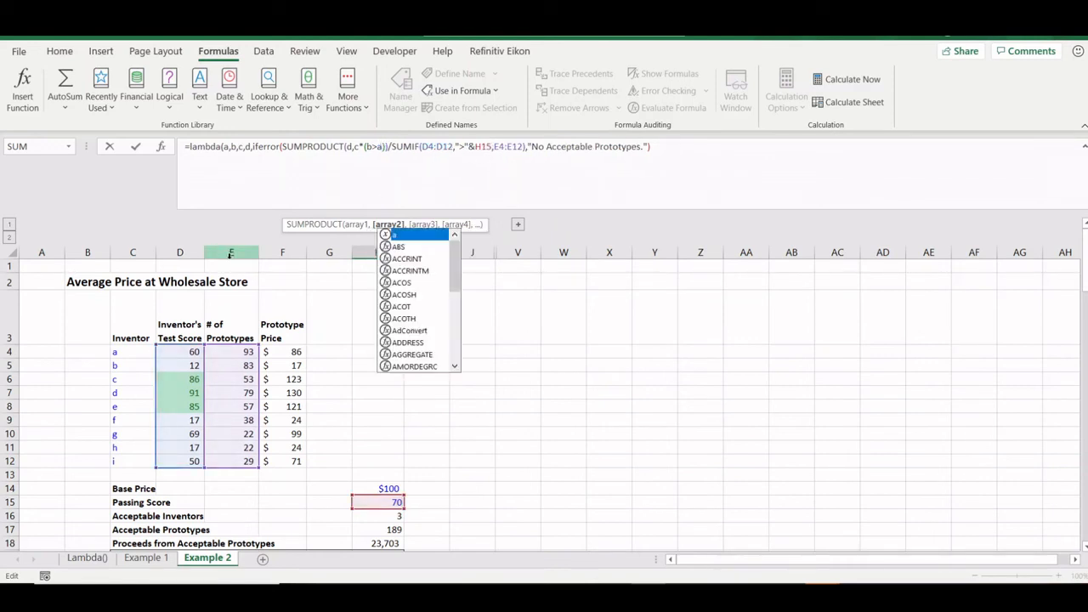
- In the SUMIF, replace the range, H15 criteria and E4:E12 sum range with parameters b, a and c
click(448, 148)
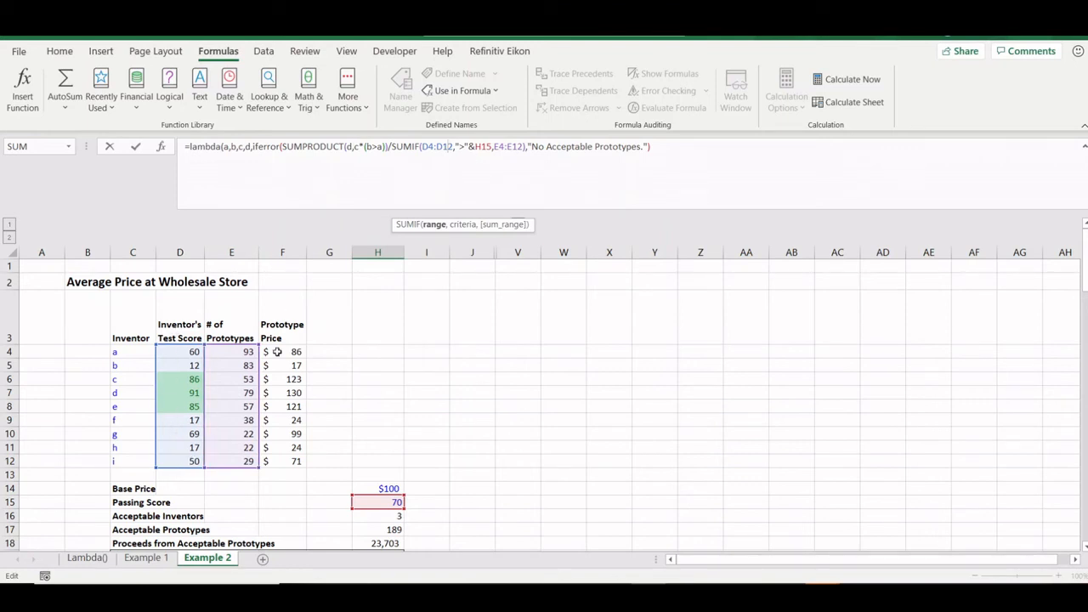
drag(455, 147, 427, 142)
key(BackSpace)
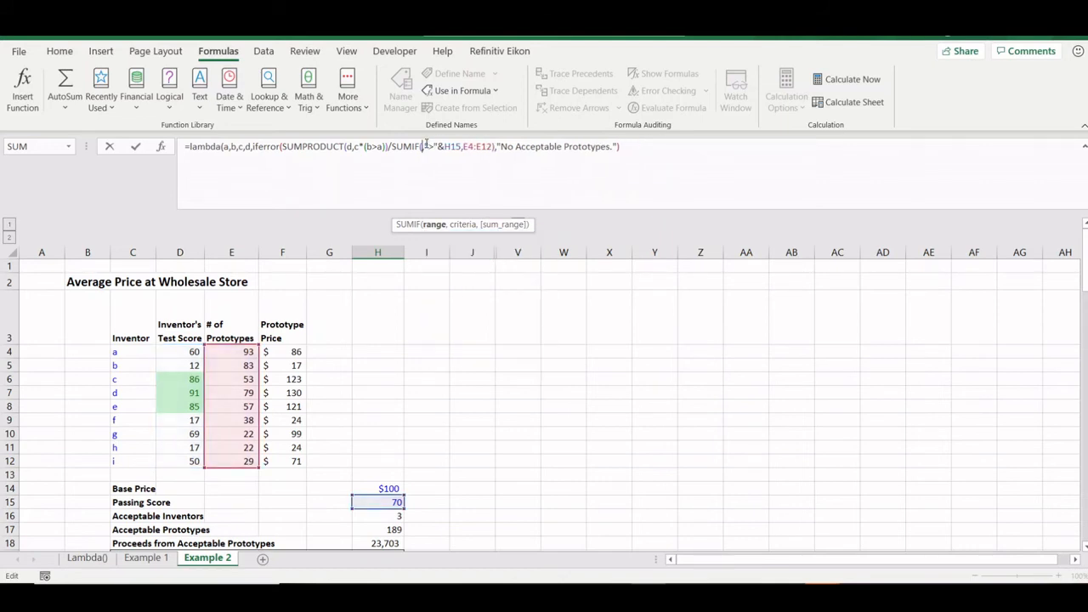
text(b,)
click(465, 147)
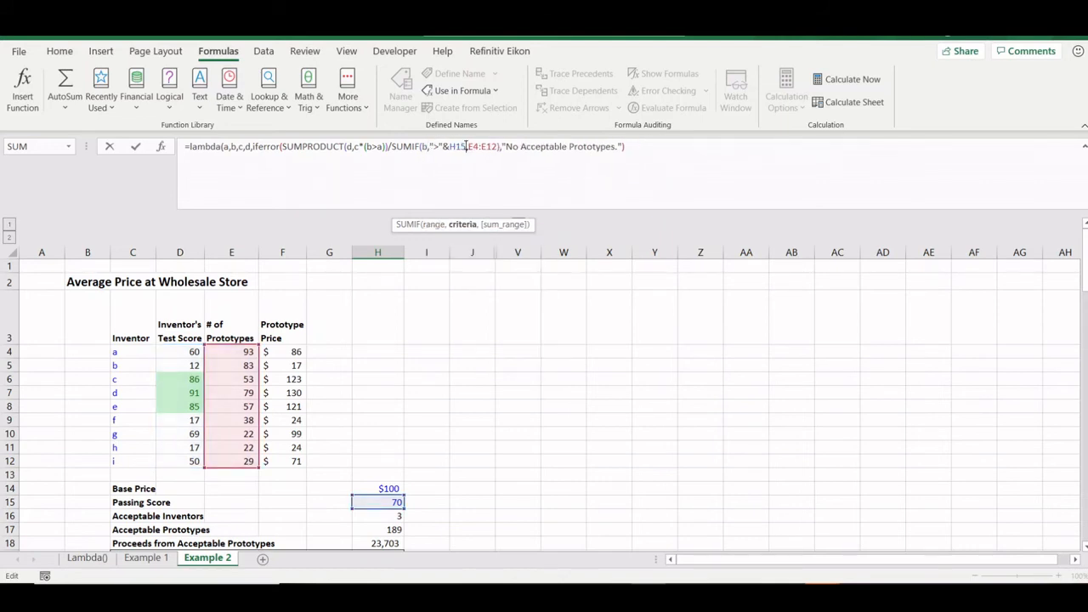
key(BackSpace)
key(BackSpace)
key(BackSpace)
text(a)
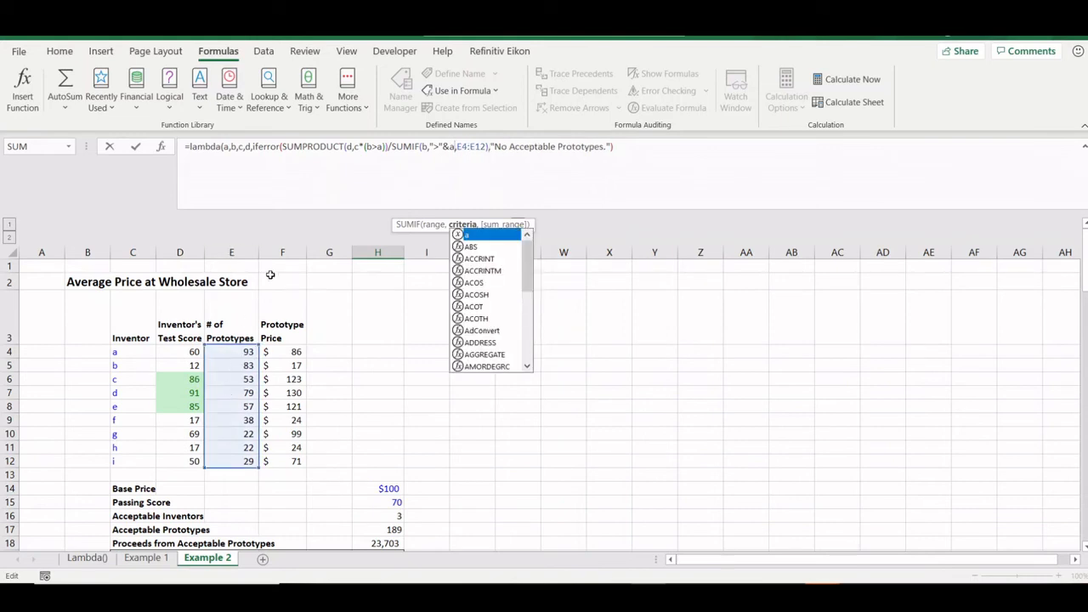
click(485, 146)
drag(485, 146, 455, 146)
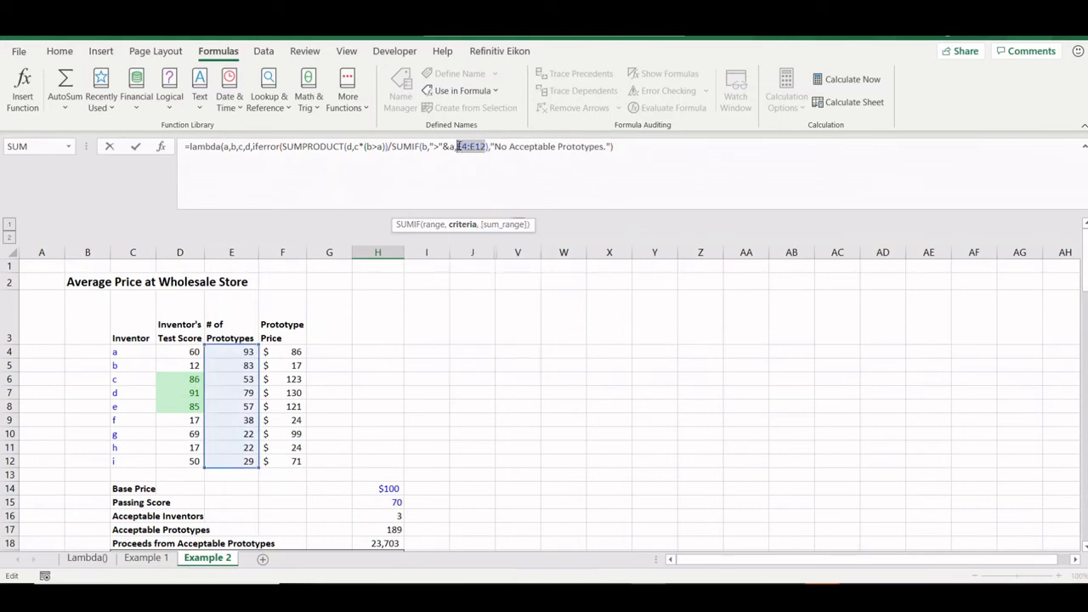
text(c)
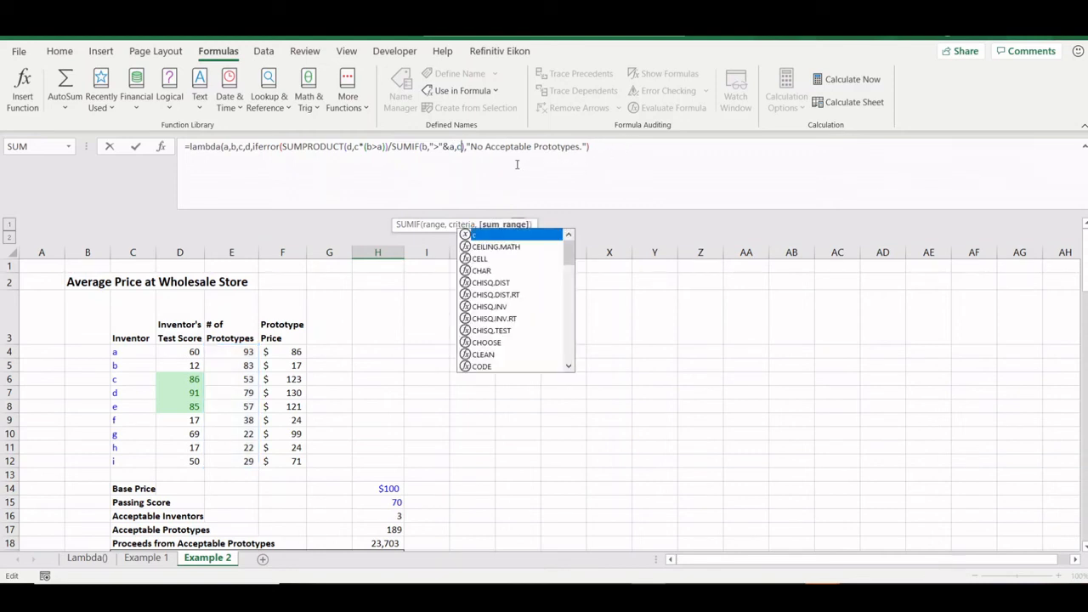
- Close the LAMBDA and apply it to (H15,D4:D12,E4:E12,F4:F12), returning 129.89011
click(619, 150)
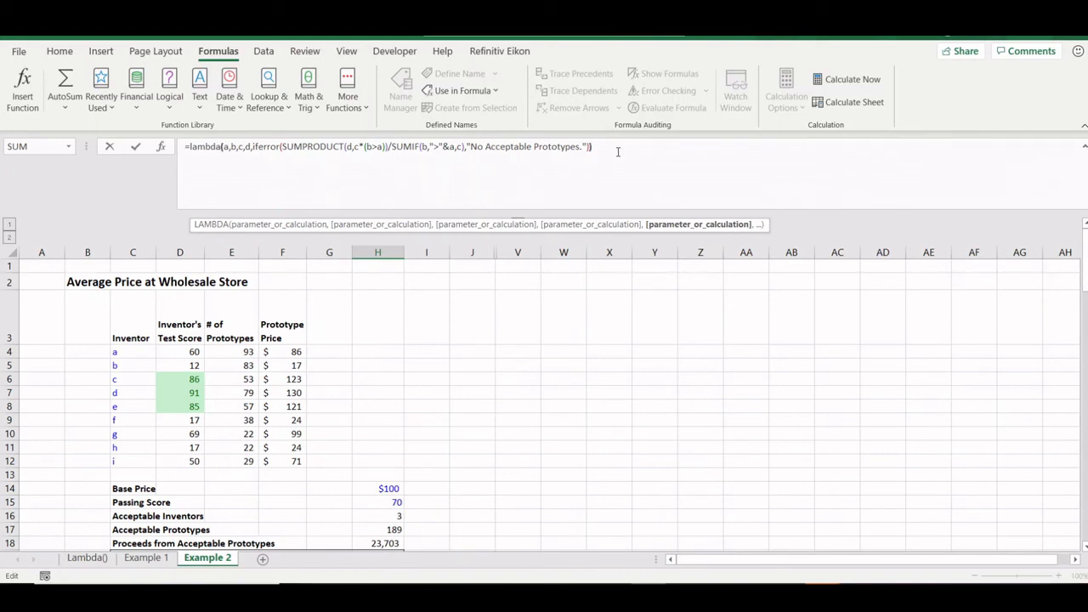
text()()
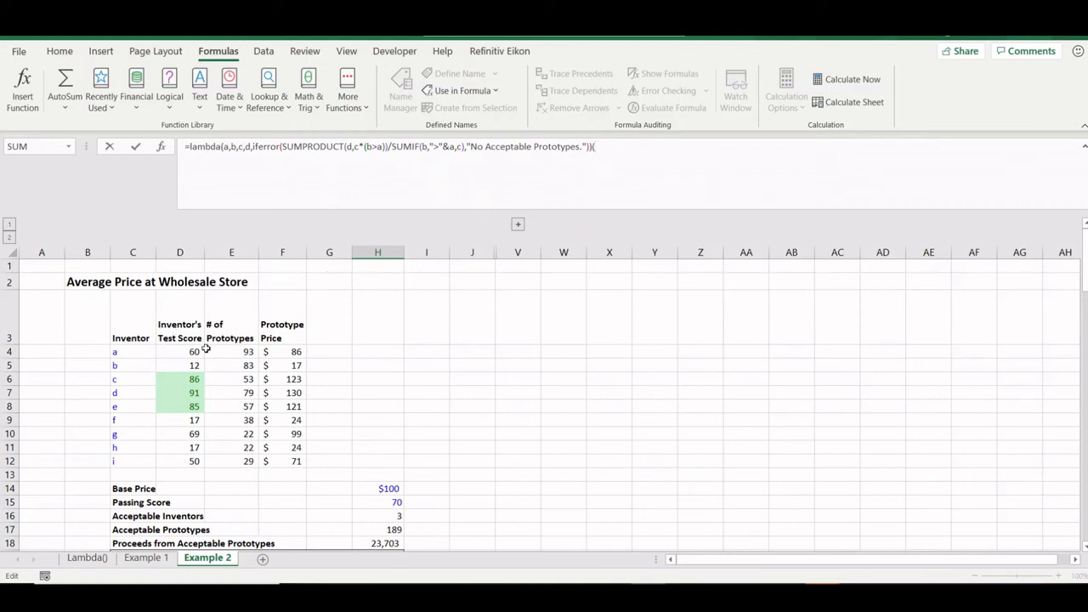
click(383, 502)
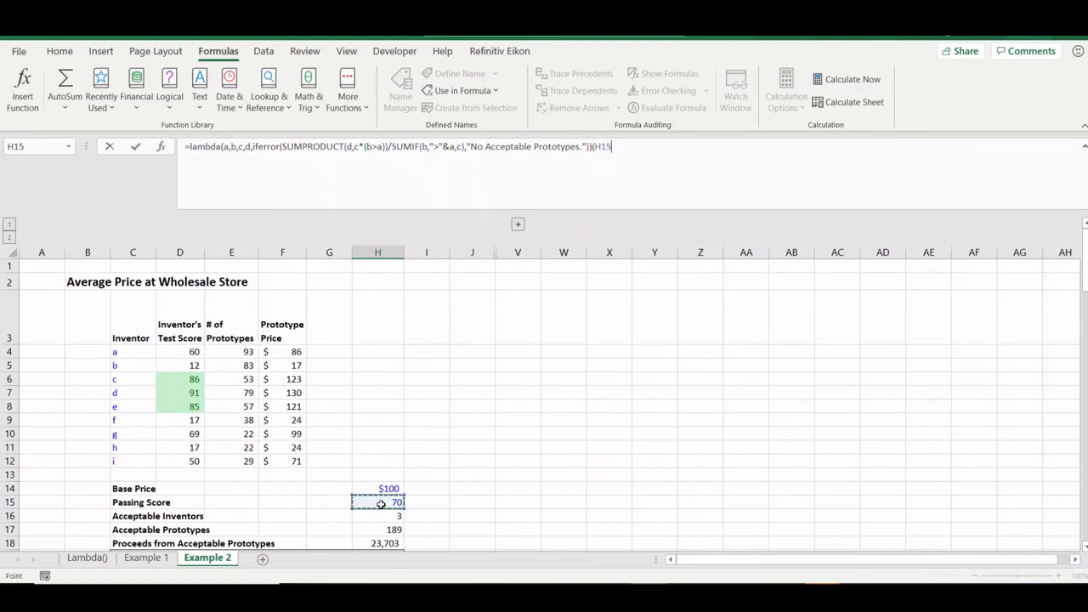
text(,)
drag(177, 352, 177, 463)
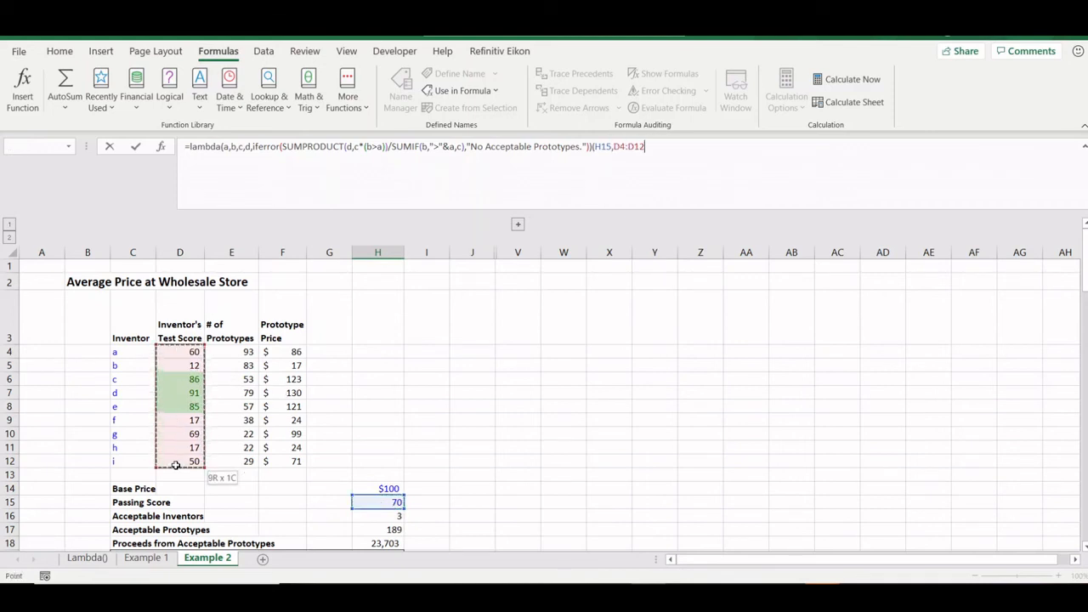
text(,)
drag(236, 353, 227, 466)
text(,)
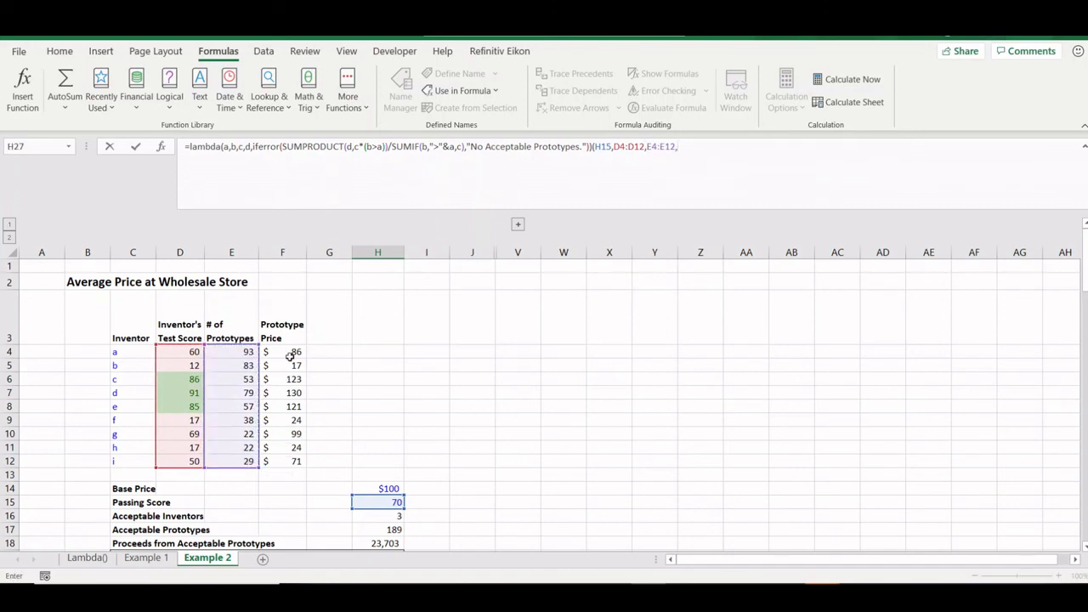
drag(289, 353, 292, 466)
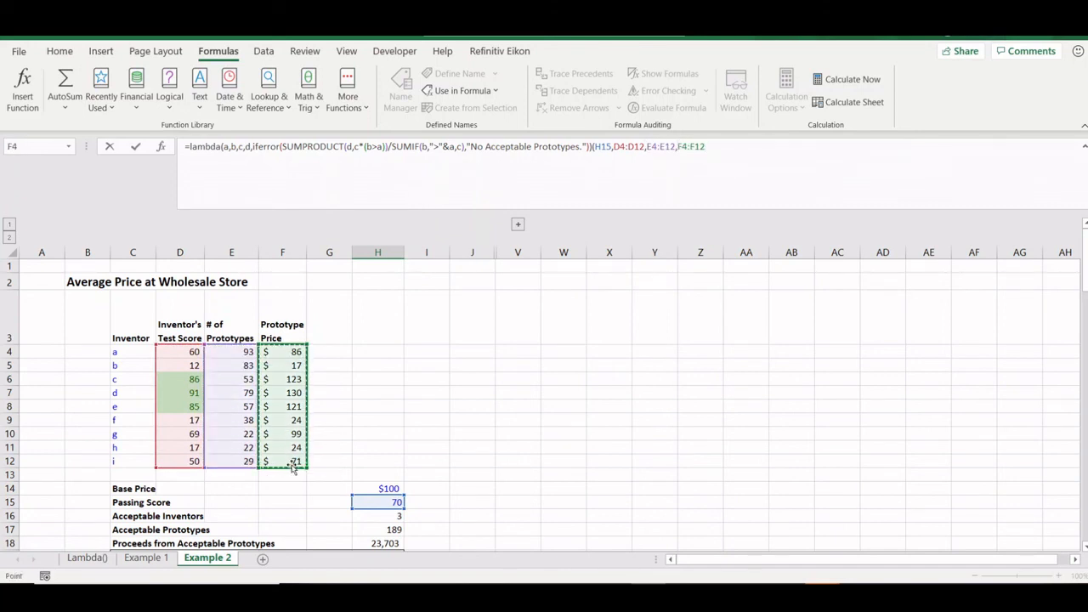
text())
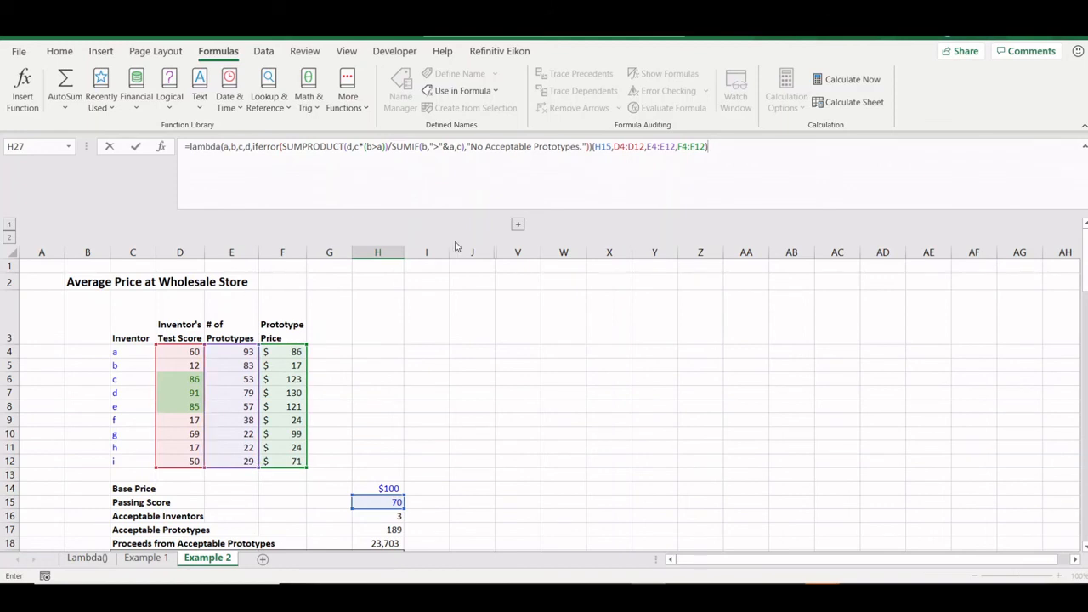
click(293, 146)
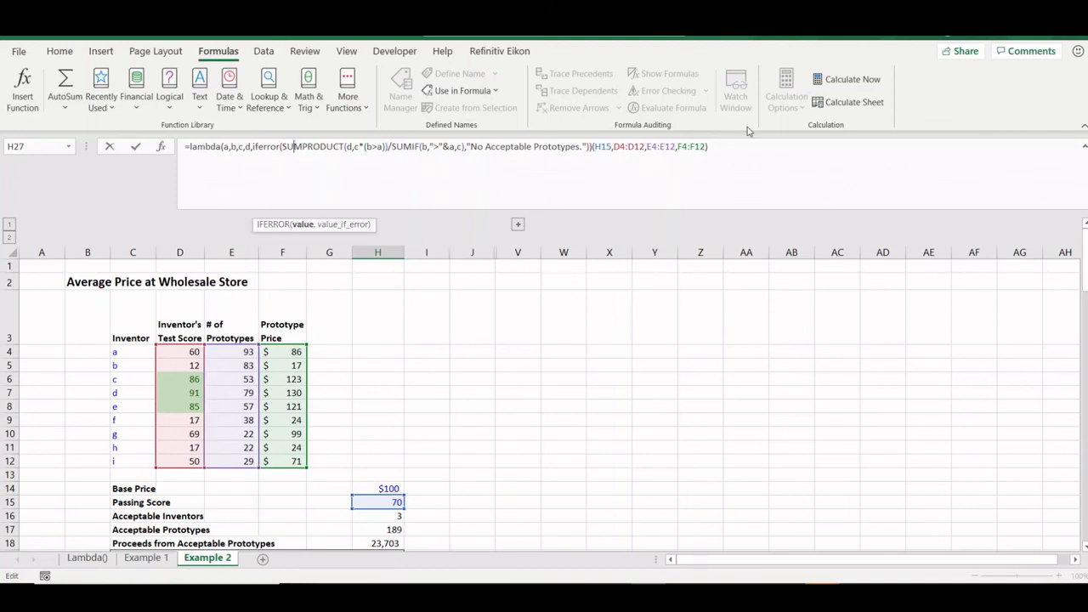
key(Return)
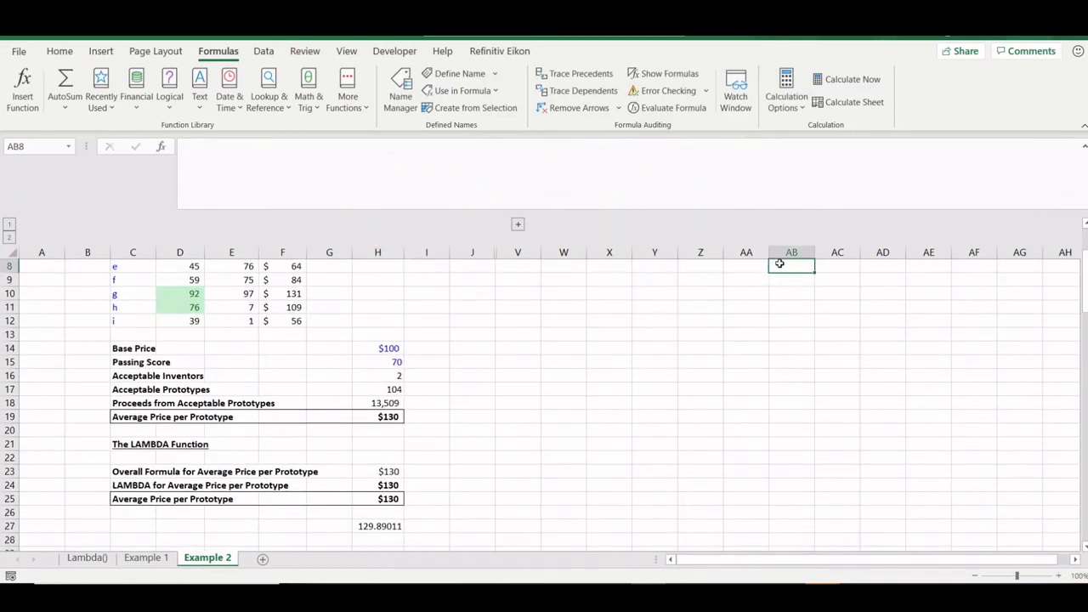
- Compare the H25 AveragePrice formula with H27, then clear H27's scratch formula
scroll(779, 264, up, 1)
click(385, 542)
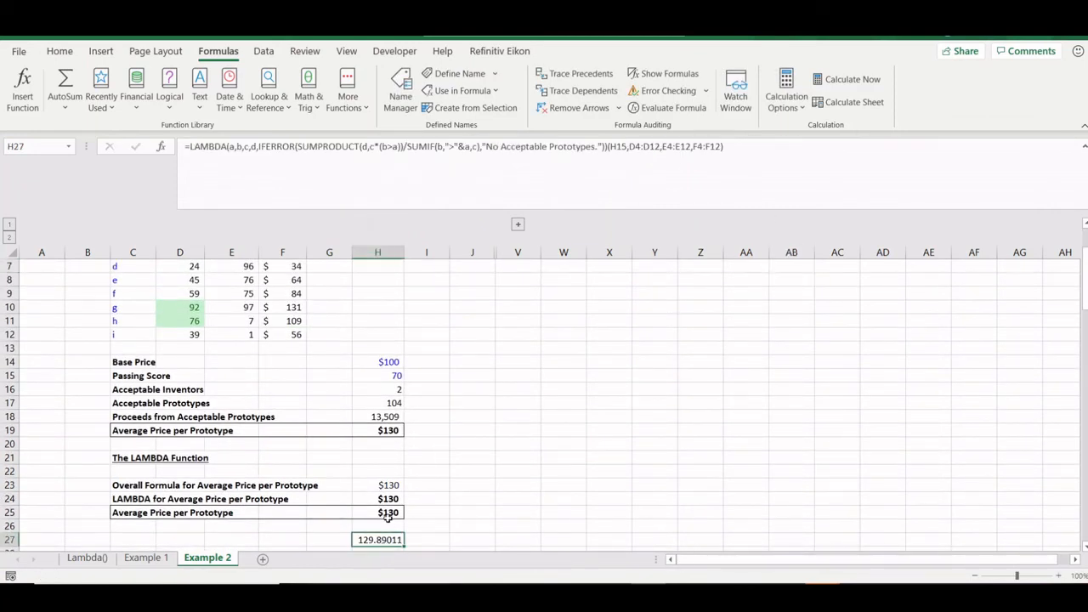
click(388, 515)
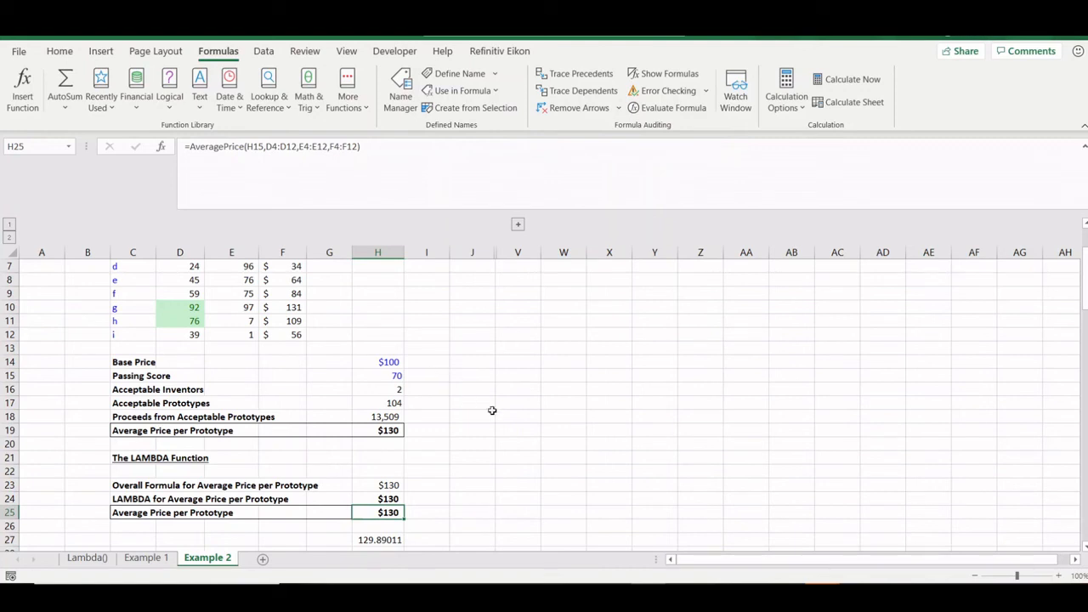
key(Down)
key(Down)
key(Delete)
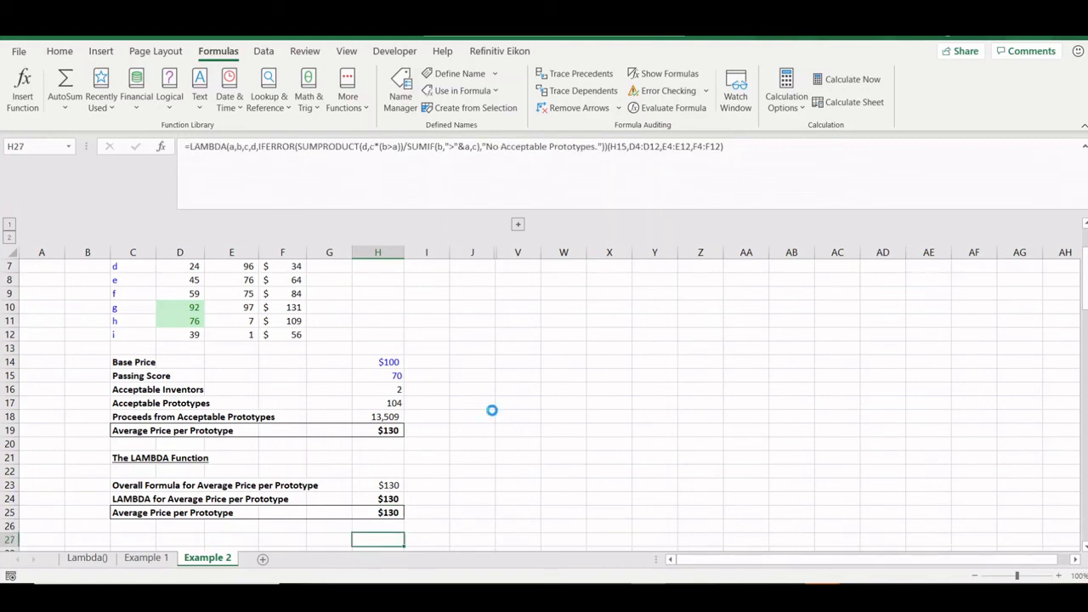
- Review H24's LAMBDA formula without changes and open the Name Manager
key(Up)
key(Up)
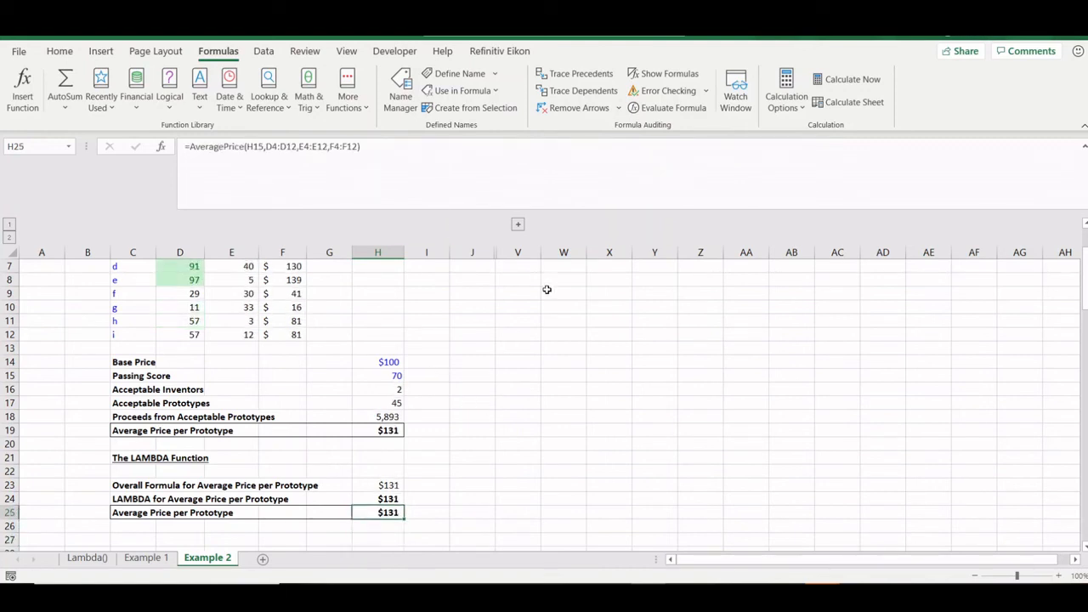
key(Up)
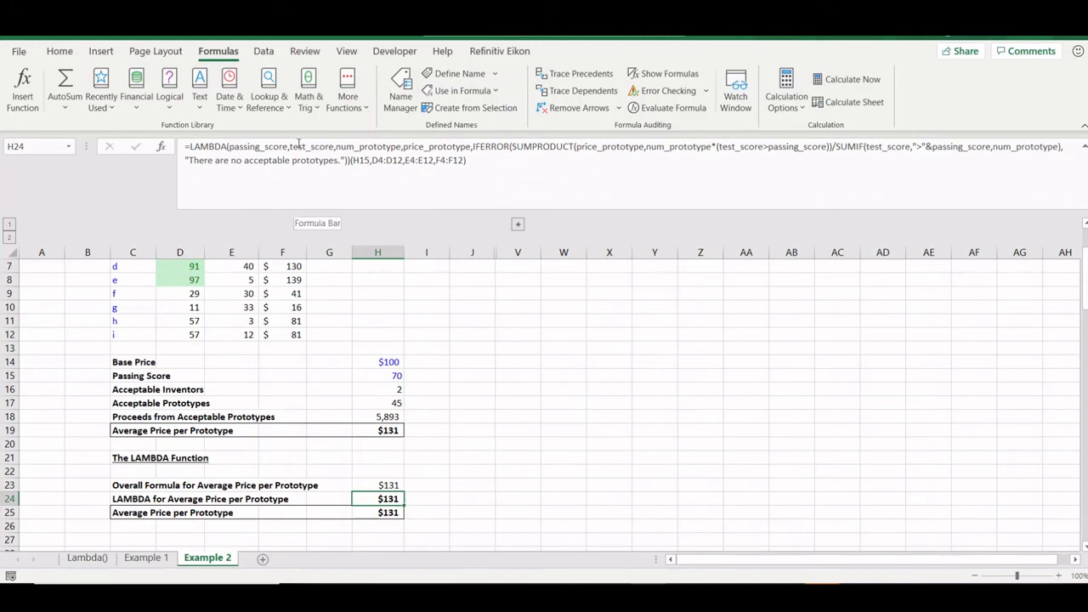
drag(352, 160, 179, 144)
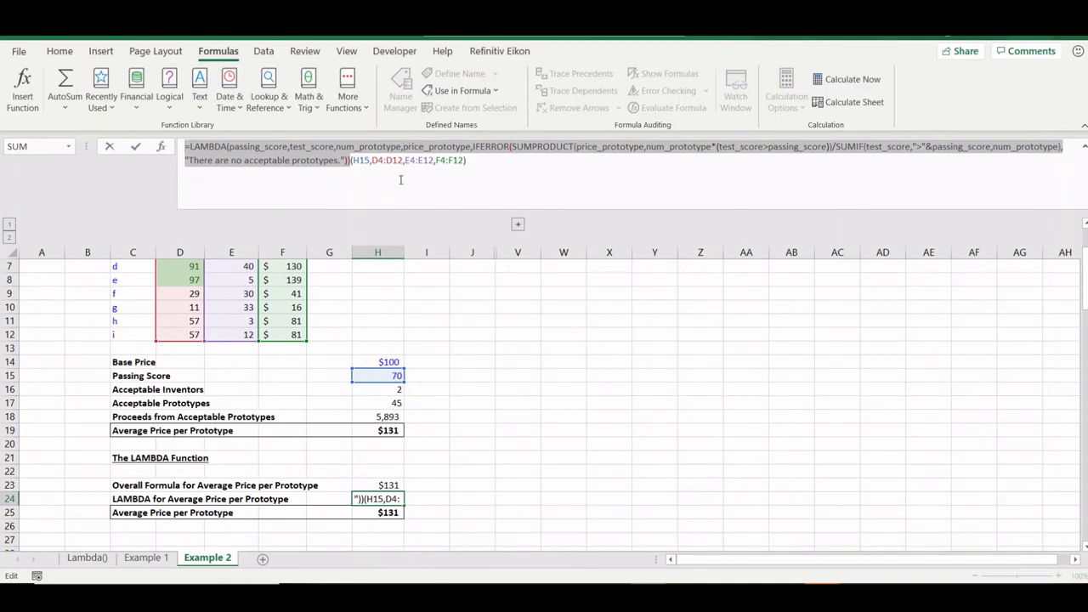
key(Escape)
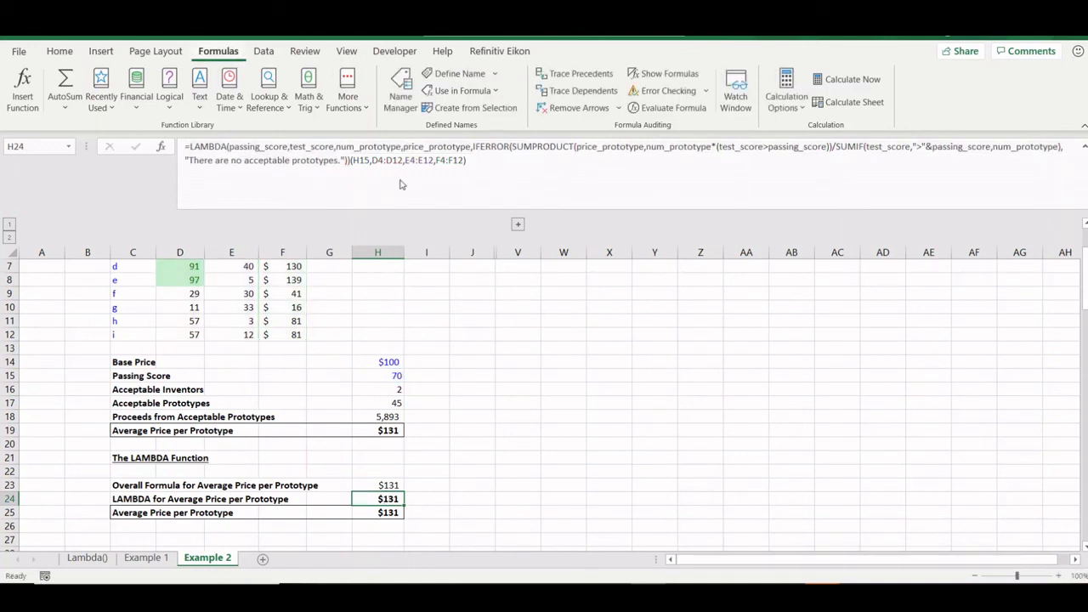
click(400, 85)
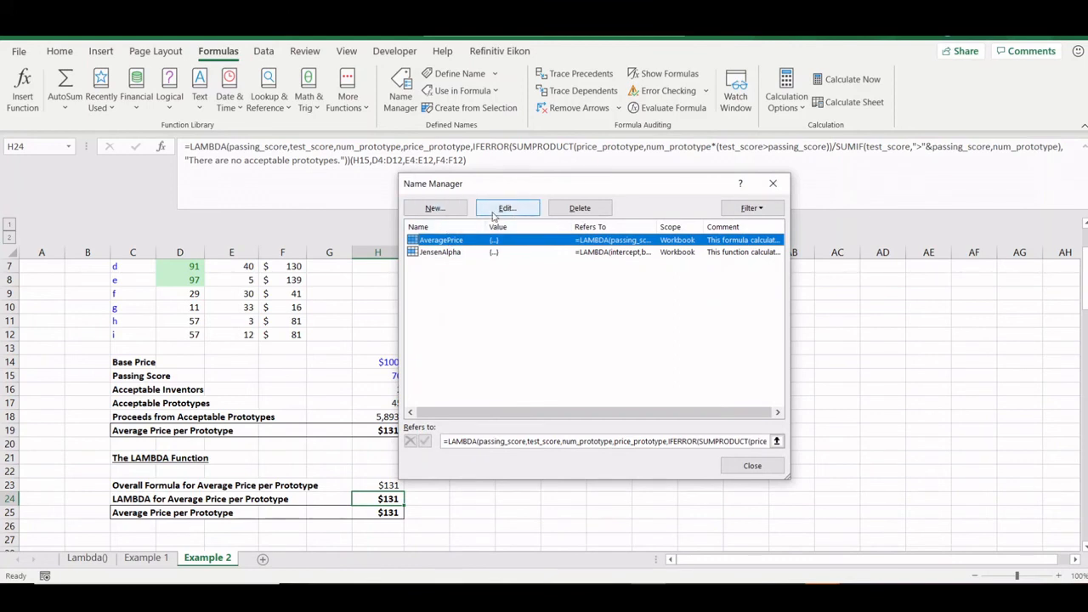
- Read the AveragePrice comment in Edit Name, cancel without changes, and close the Name Manager
key(Escape)
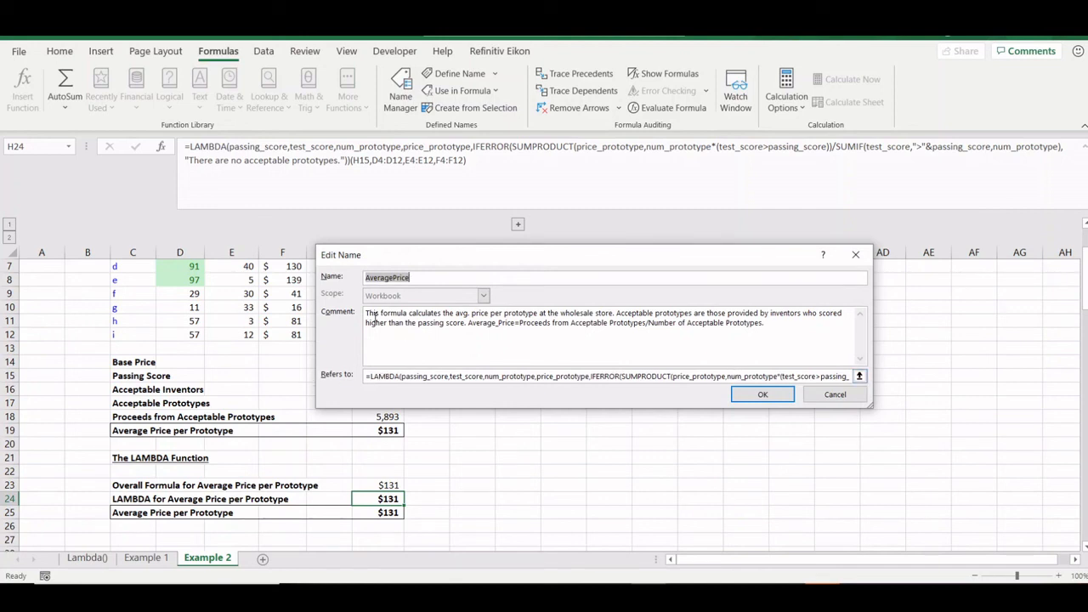
drag(782, 330, 359, 311)
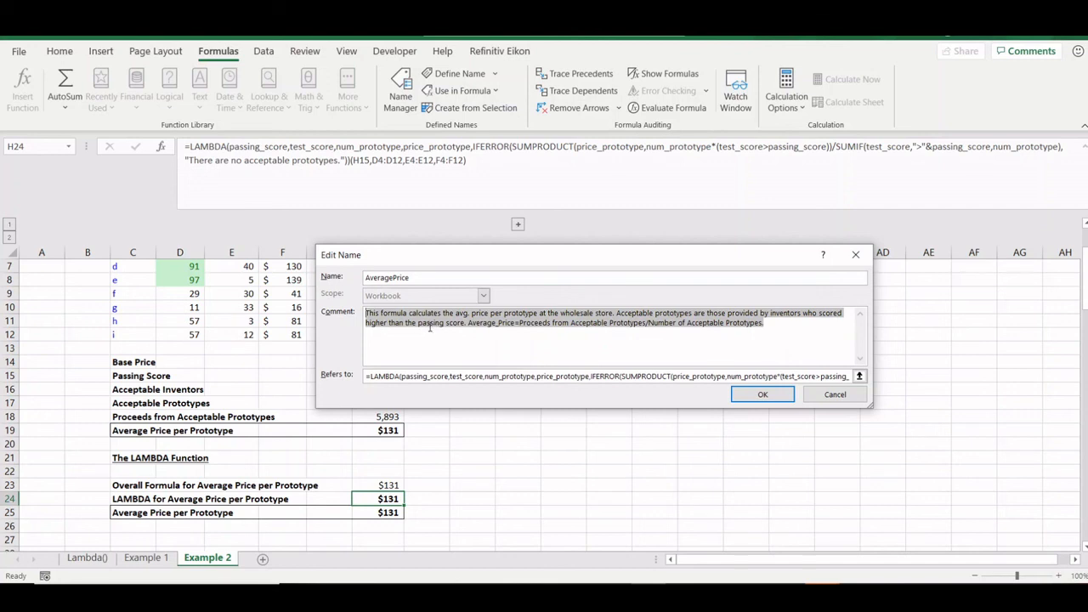
click(481, 324)
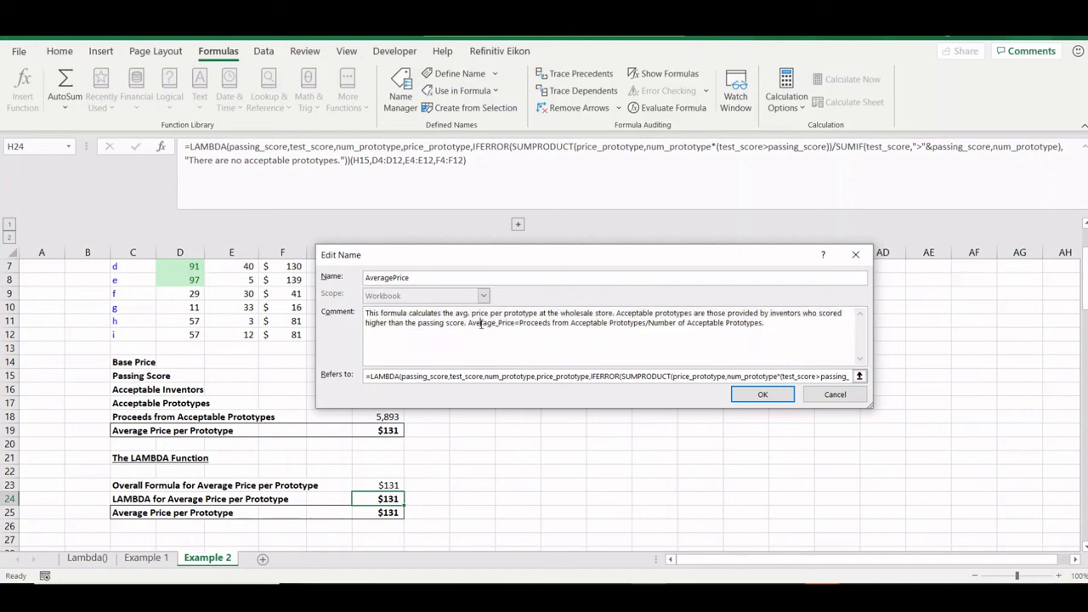
drag(469, 324, 782, 328)
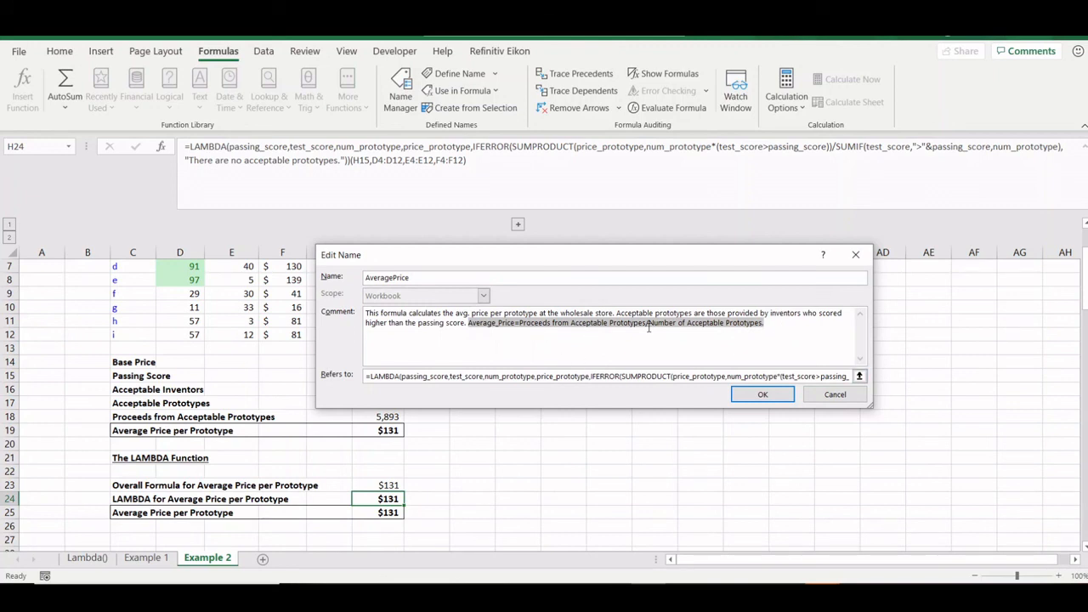
click(814, 394)
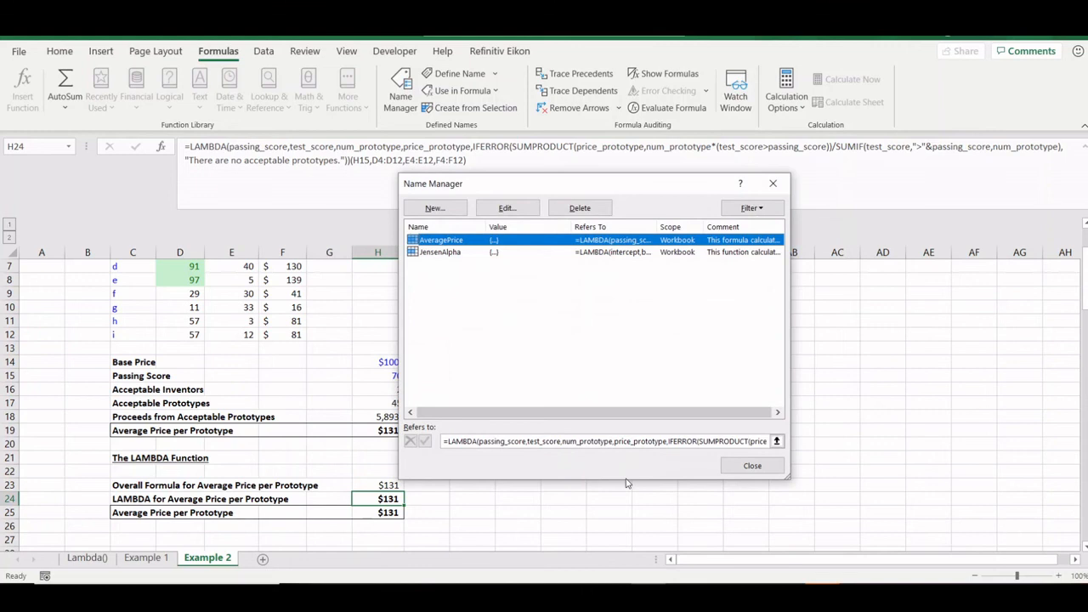
click(752, 465)
click(378, 511)
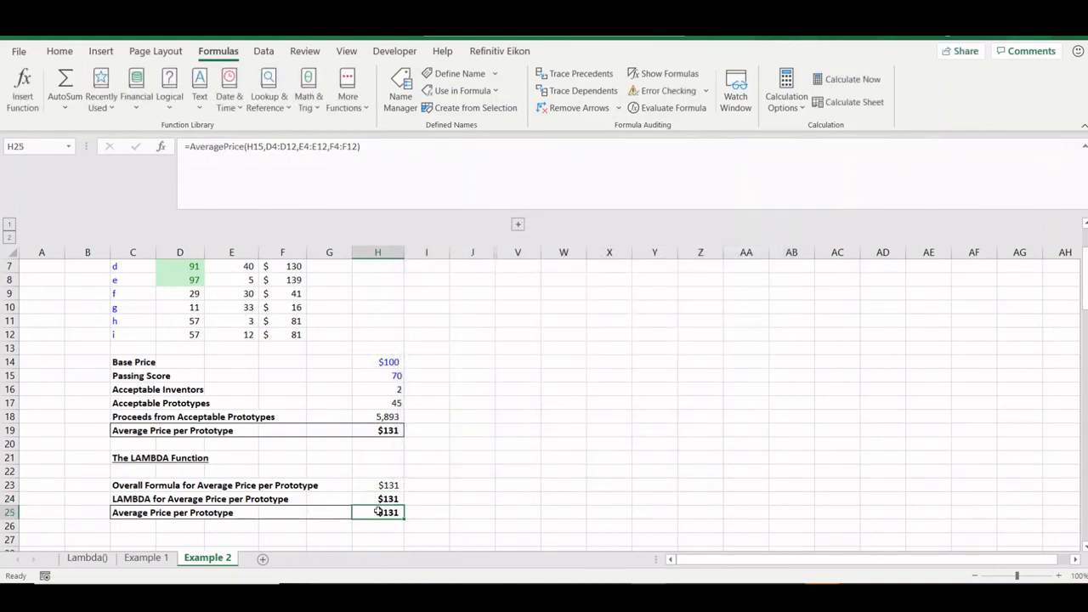
- Re-enter H25's =AveragePrice formula so the sheet recalculates to $120 from 47 prototypes
click(264, 146)
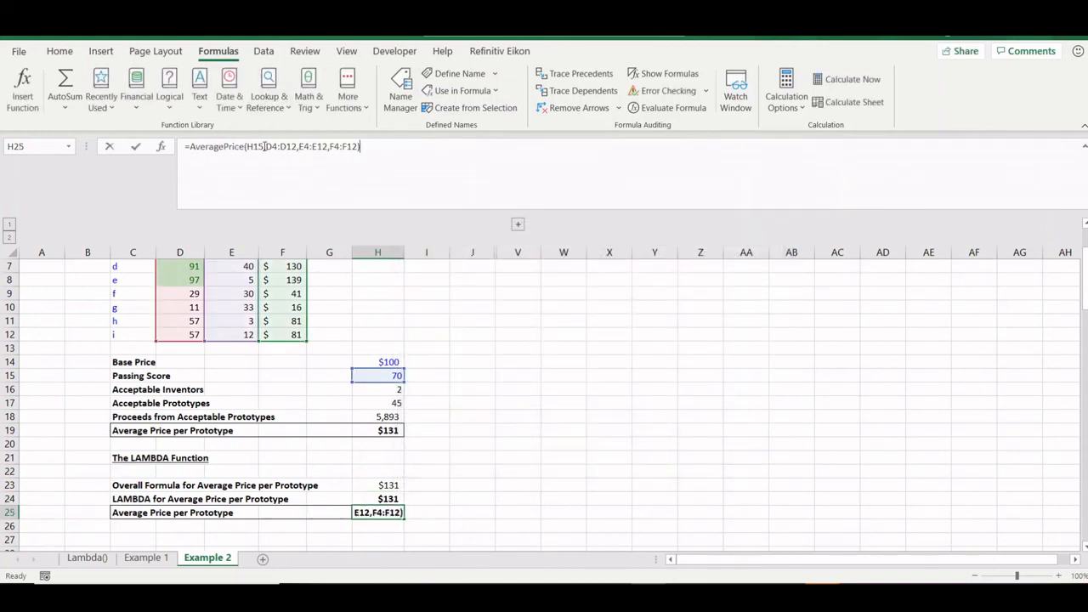
click(392, 375)
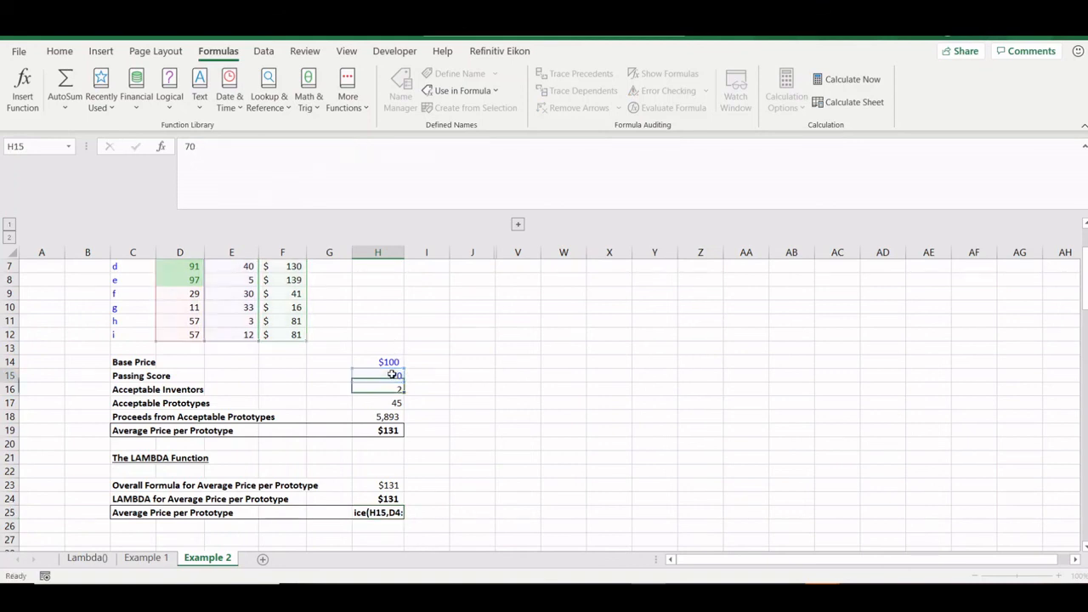
click(372, 513)
double_click(374, 514)
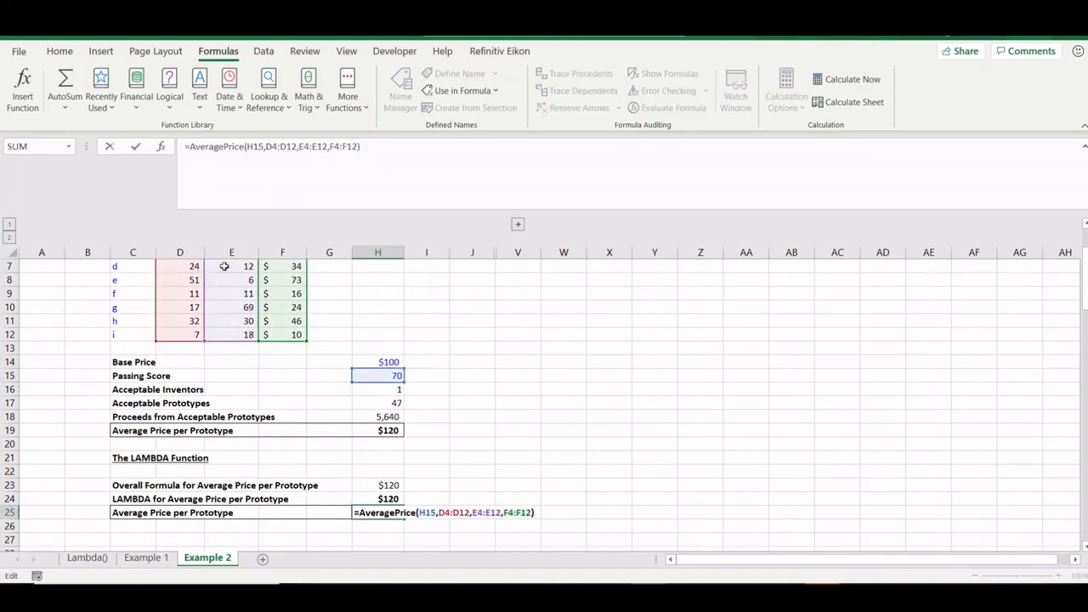
scroll(223, 266, up, 2)
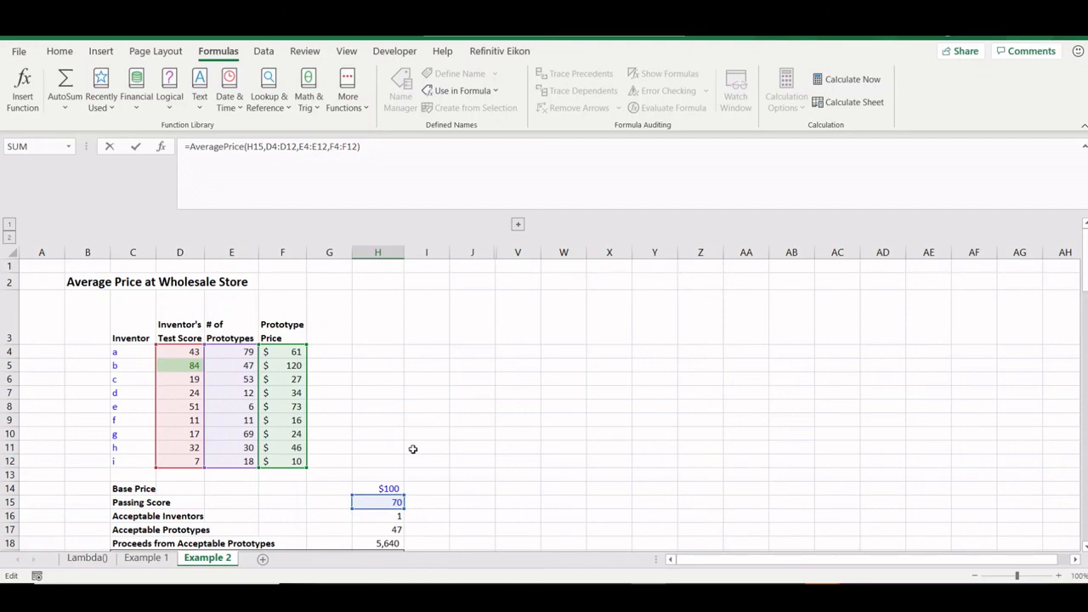
key(ctrl+Return)
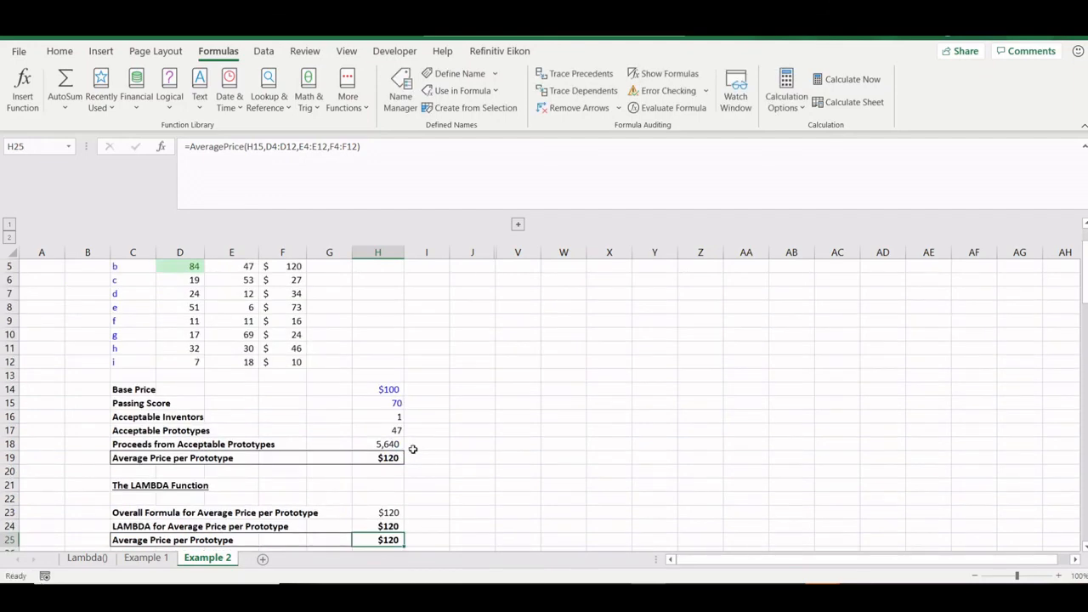
click(156, 559)
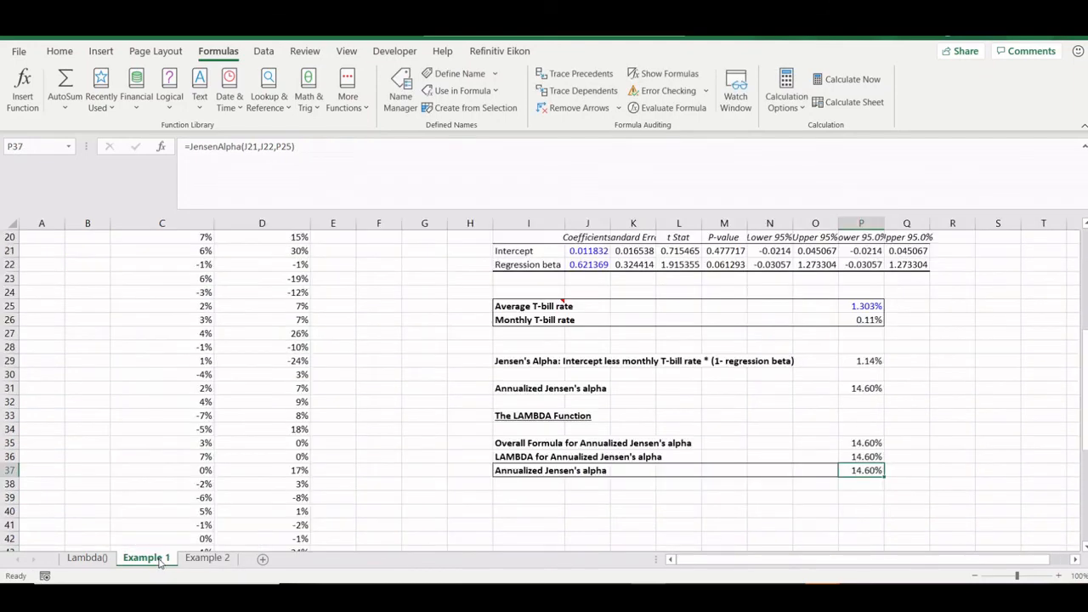
scroll(418, 383, up, 6)
scroll(417, 383, down, 5)
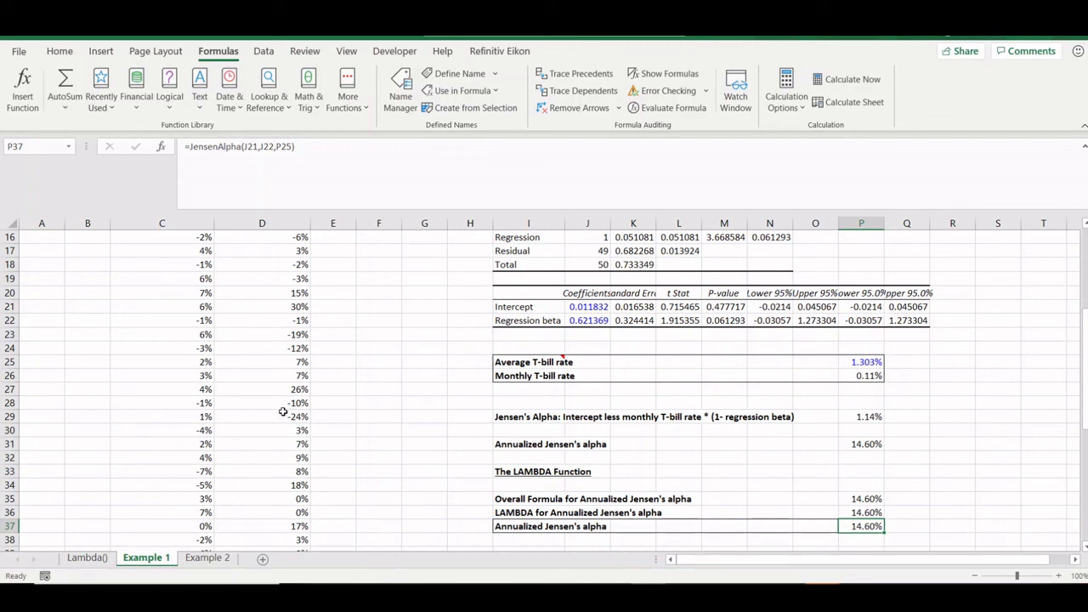
click(219, 558)
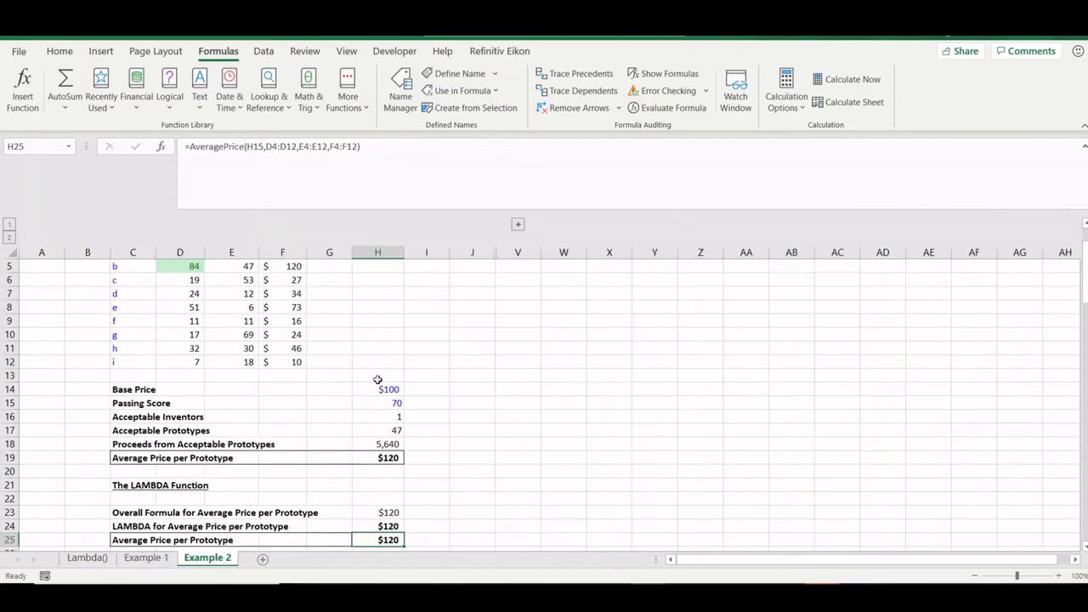
scroll(447, 391, up, 3)
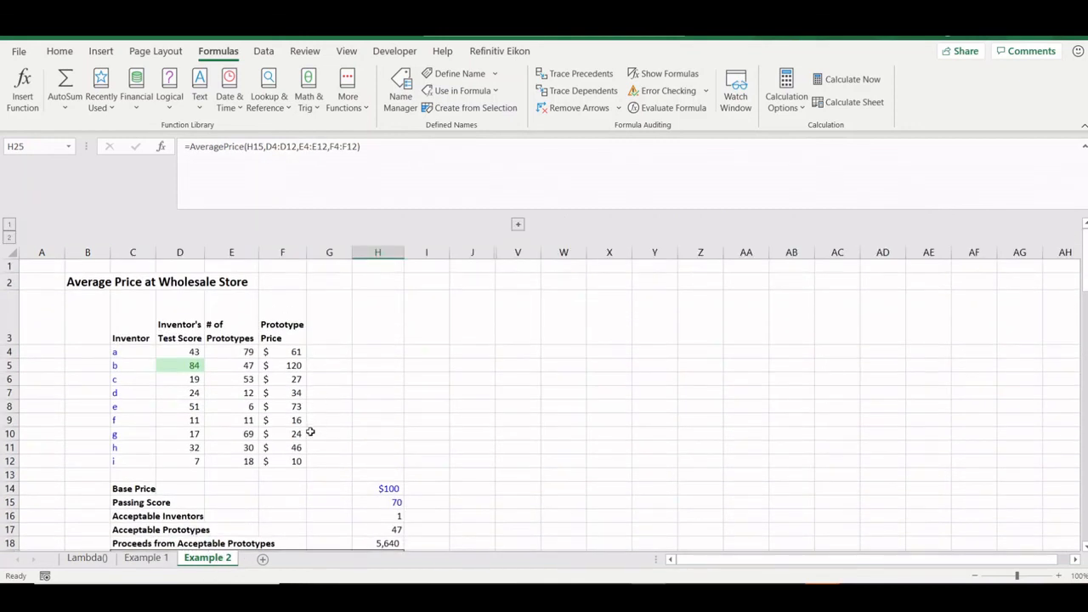
- Expand the grouped columns K–Q and browse the Trial column of the Monte Carlo table
click(519, 224)
scroll(552, 357, down, 2)
scroll(561, 357, up, 2)
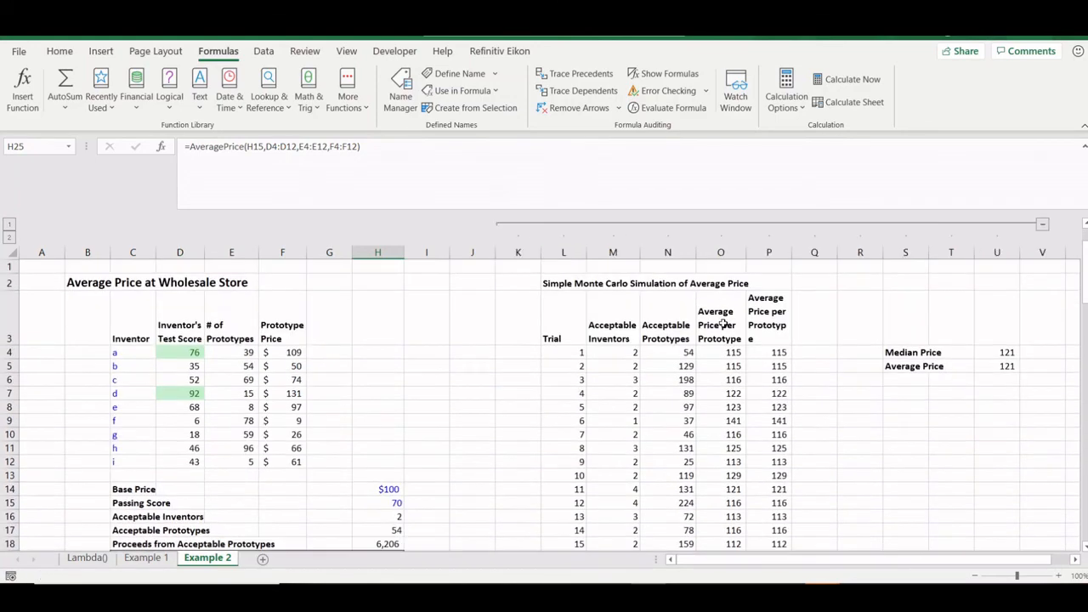
click(577, 359)
key(Up)
key(Up)
key(Up)
key(Down)
key(Down)
key(Down)
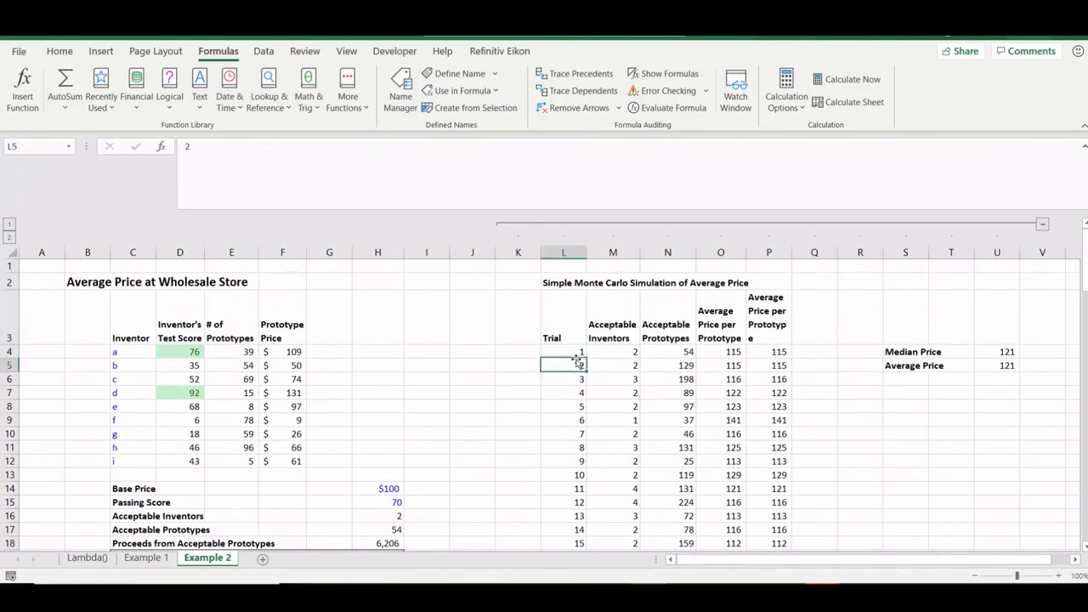
key(Up)
key(ctrl+Down)
key(ctrl+Up)
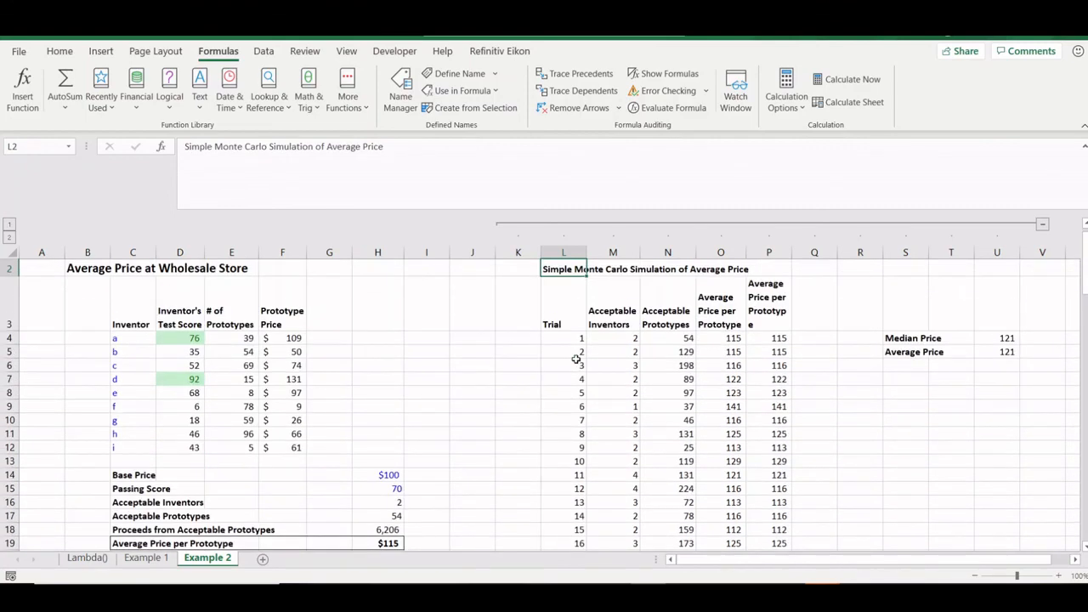
key(Down)
- Inspect the Acceptable Inventors column and M4's source cell without changes
key(Right)
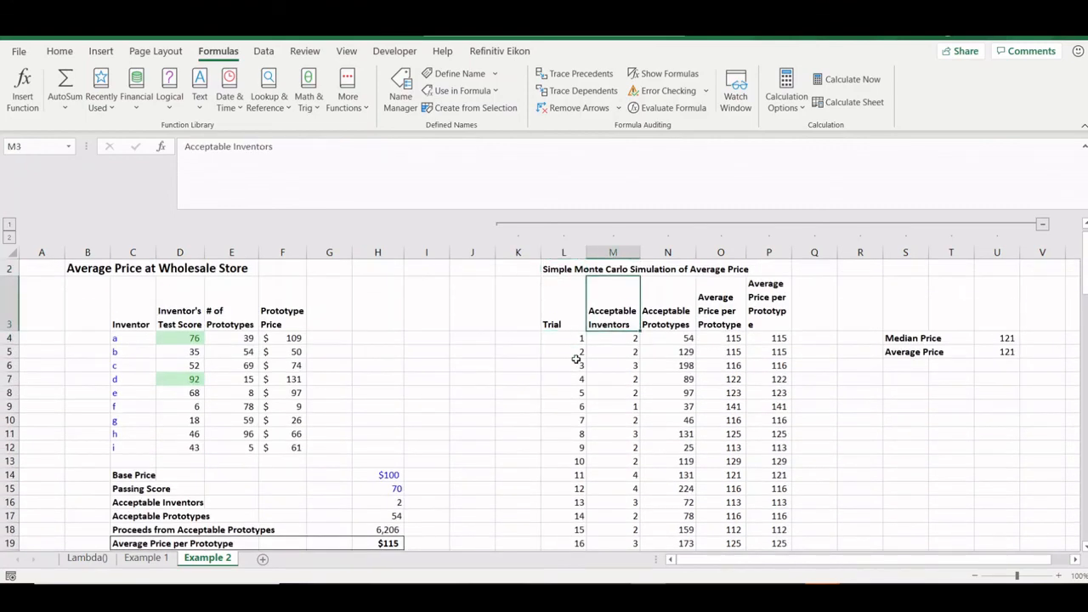
key(Down)
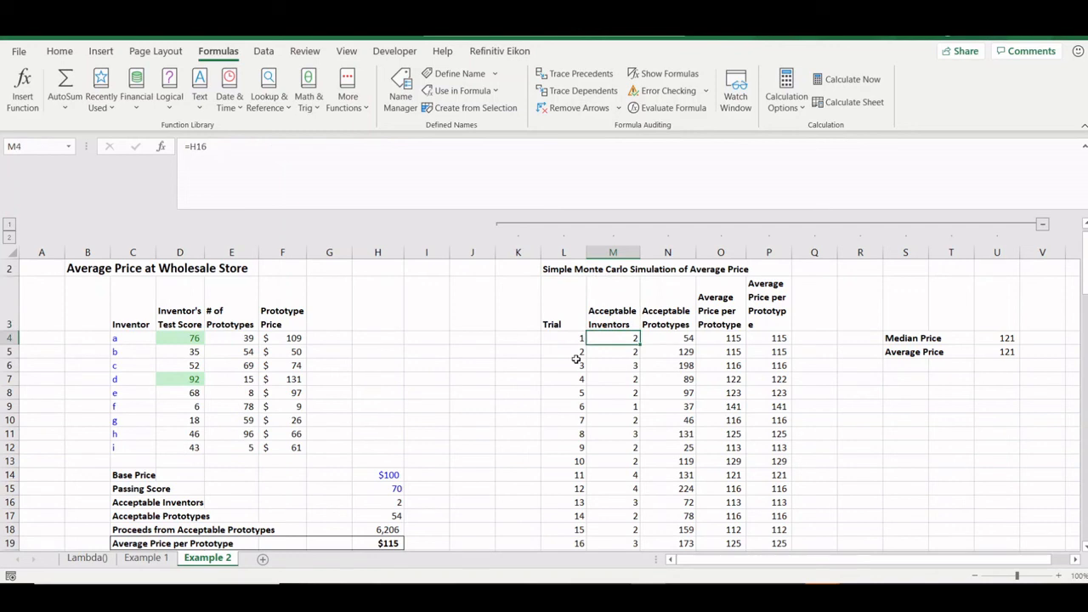
key(F2)
key(Escape)
key(Down)
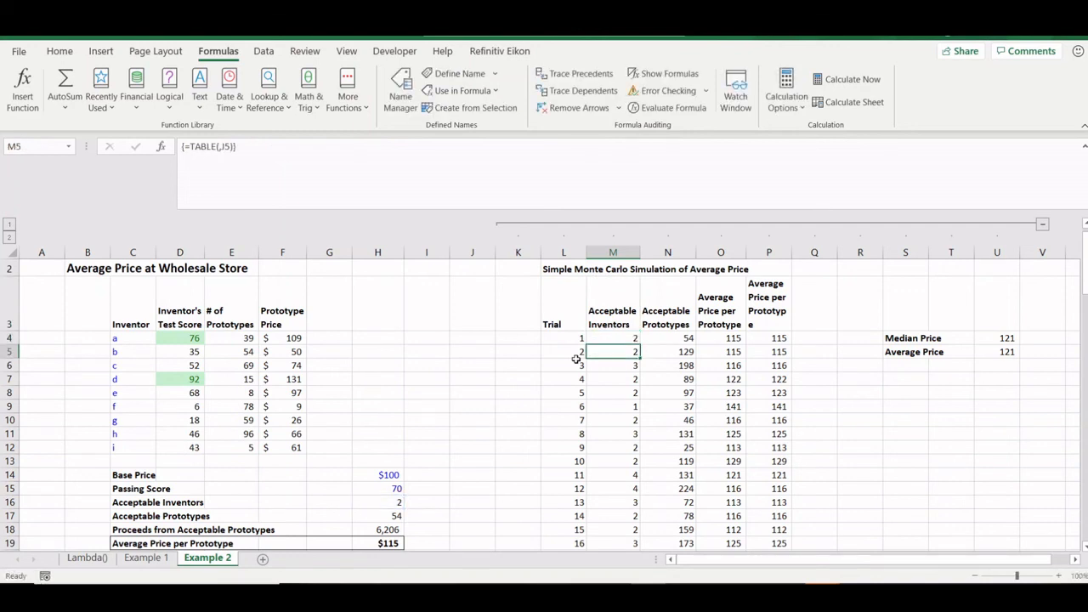
key(Down)
key(Down)
key(Up)
key(Up)
key(Up)
- Browse the checked average price column and inspect the P6 check formula without changes
key(Right)
key(Right)
key(Right)
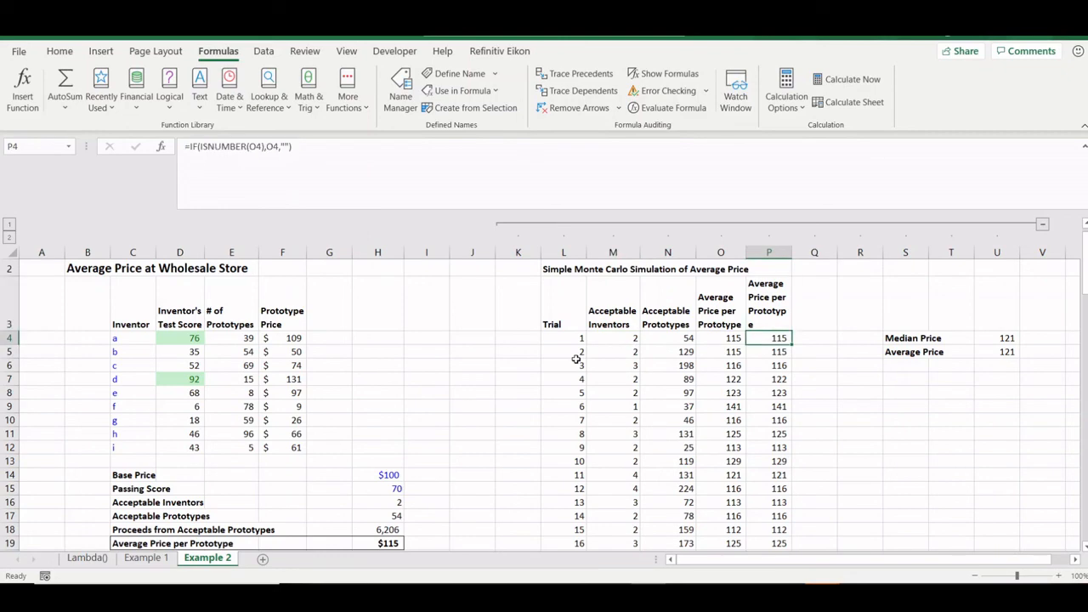
key(Down)
key(ctrl+Down)
key(Up)
key(Up)
key(Up)
key(Up)
key(Up)
key(Up)
key(Up)
key(Up)
key(Up)
key(Up)
key(Up)
key(Up)
key(Up)
key(Up)
key(Up)
key(Up)
key(Up)
key(Up)
key(Up)
key(Up)
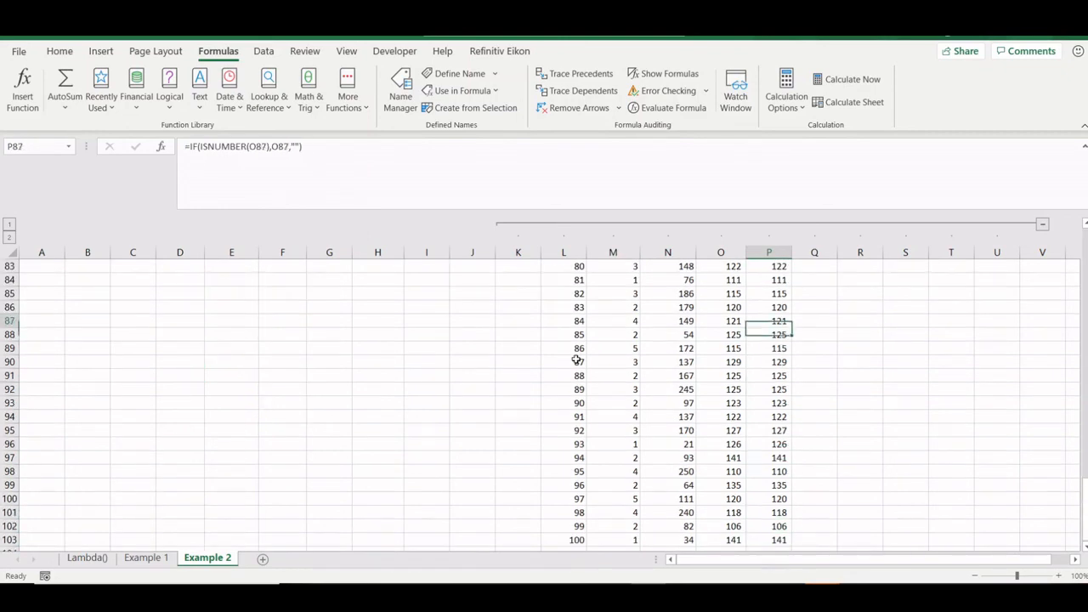
key(ctrl+Up)
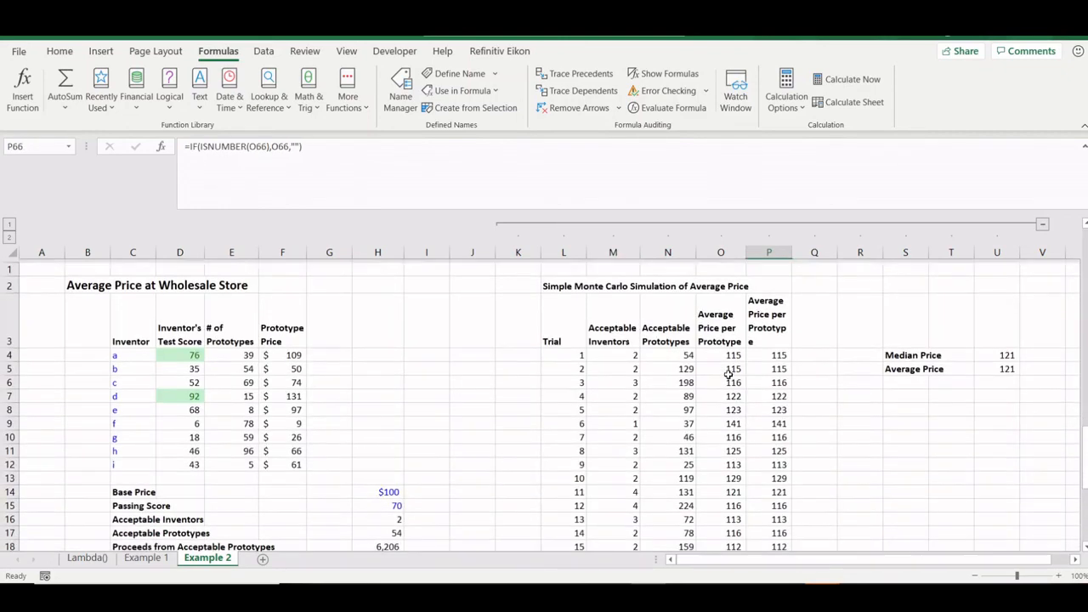
click(730, 379)
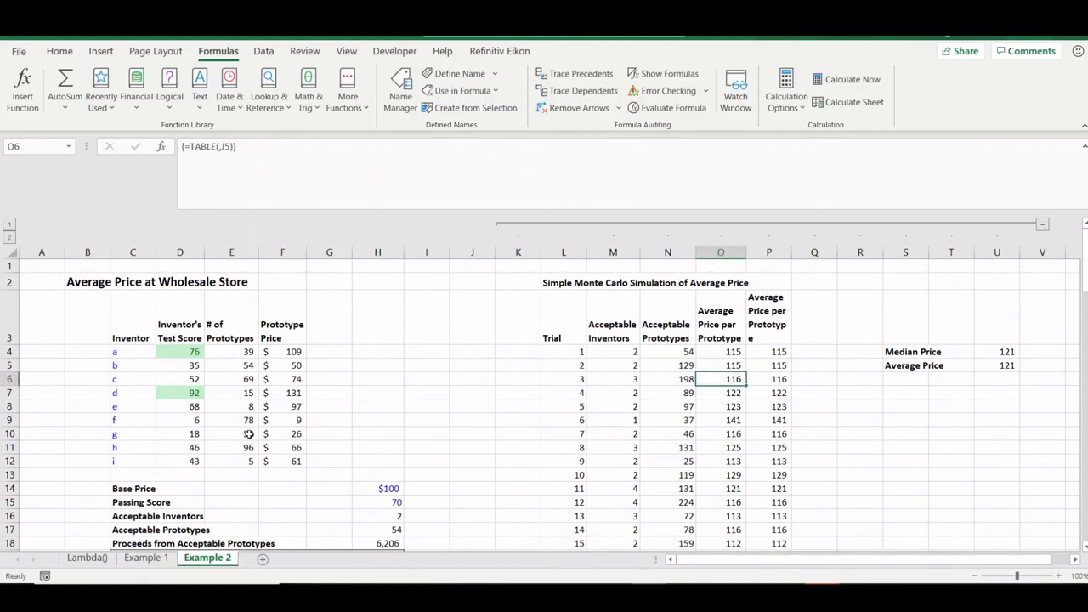
scroll(396, 495, down, 1)
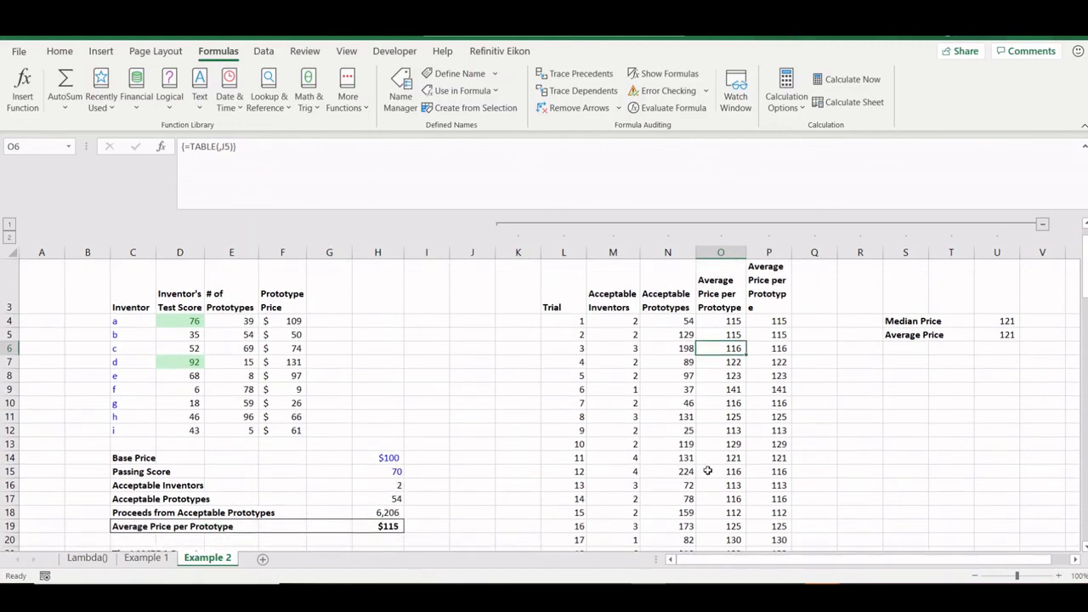
click(776, 347)
click(356, 172)
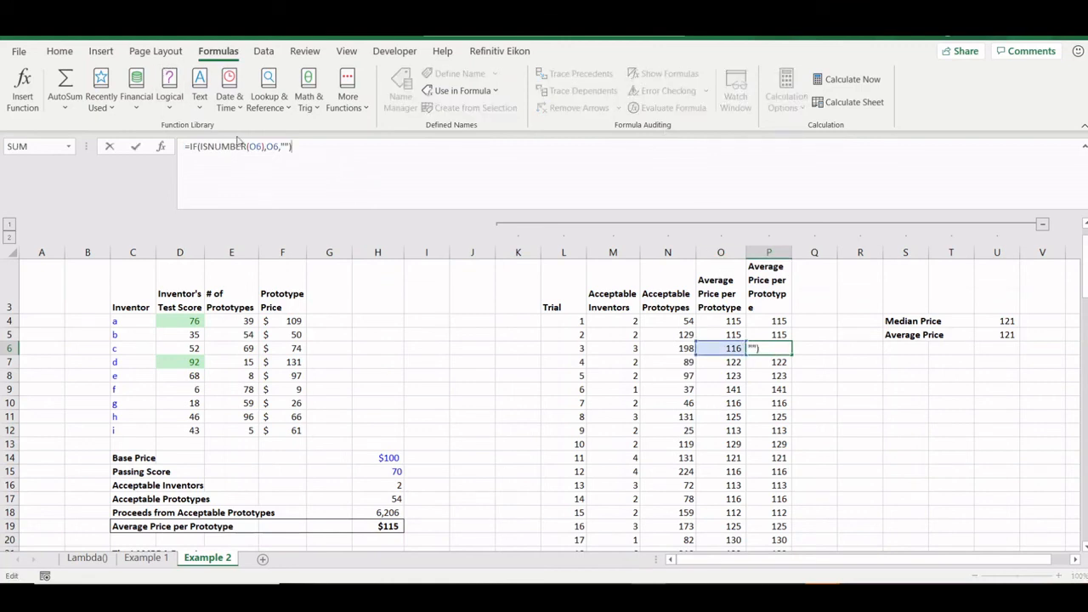
key(Escape)
- Review the Median and Average Price results, both 121 over the 100 prices in P4:P103
click(885, 319)
key(Down)
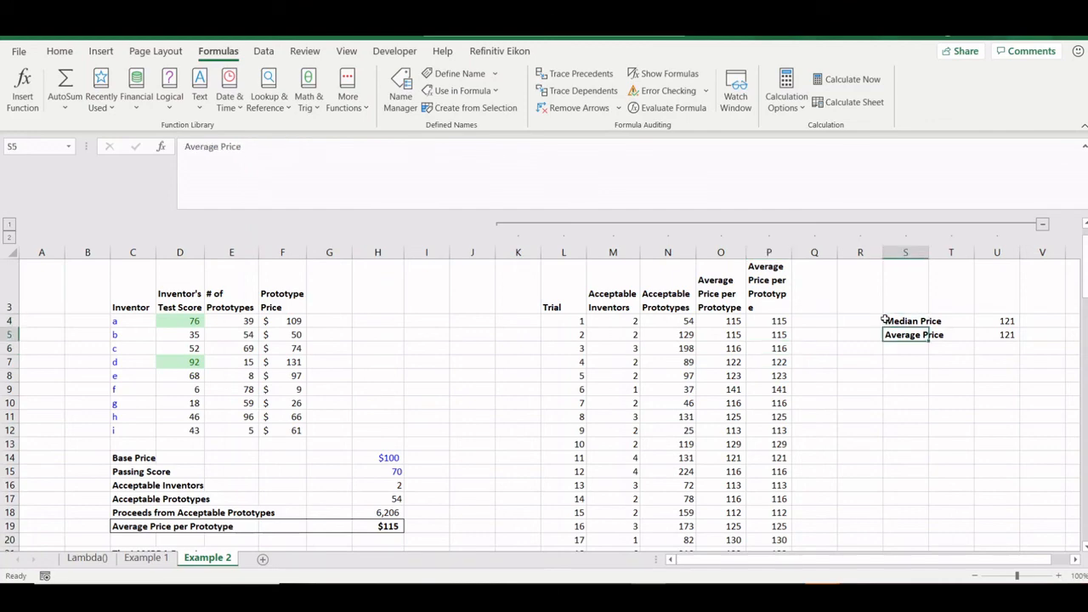
key(Up)
key(Down)
key(Right)
key(Right)
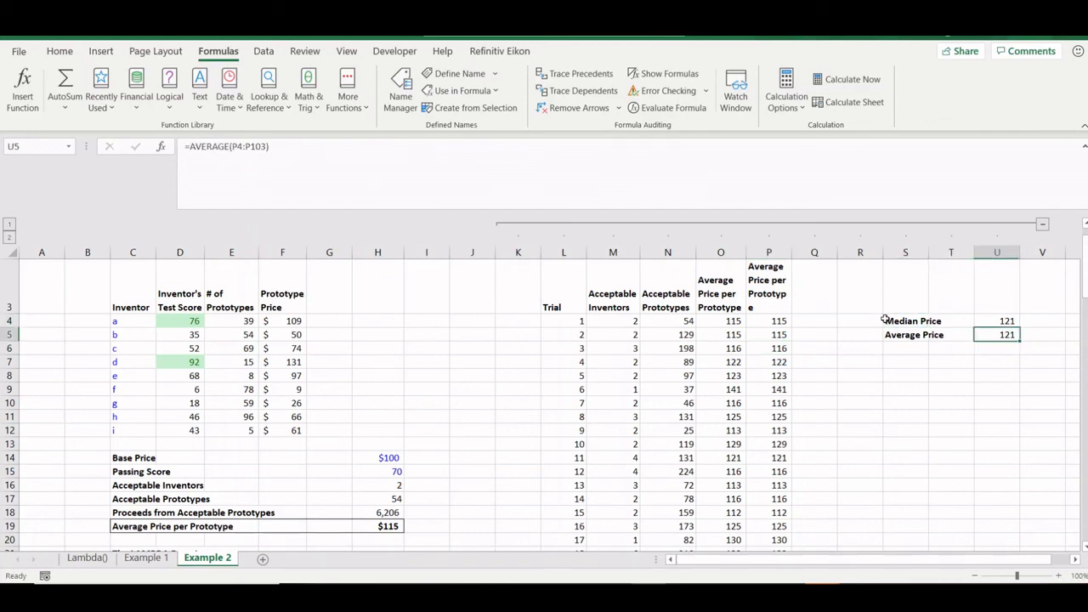
click(775, 322)
key(ctrl+shift+Down)
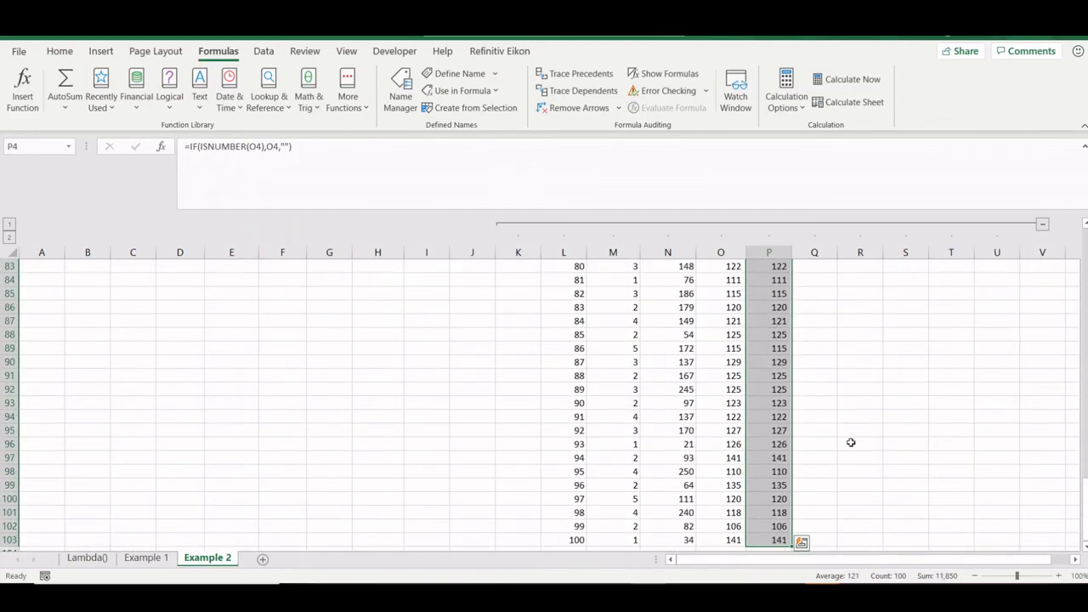
key(ctrl+Up)
click(1018, 442)
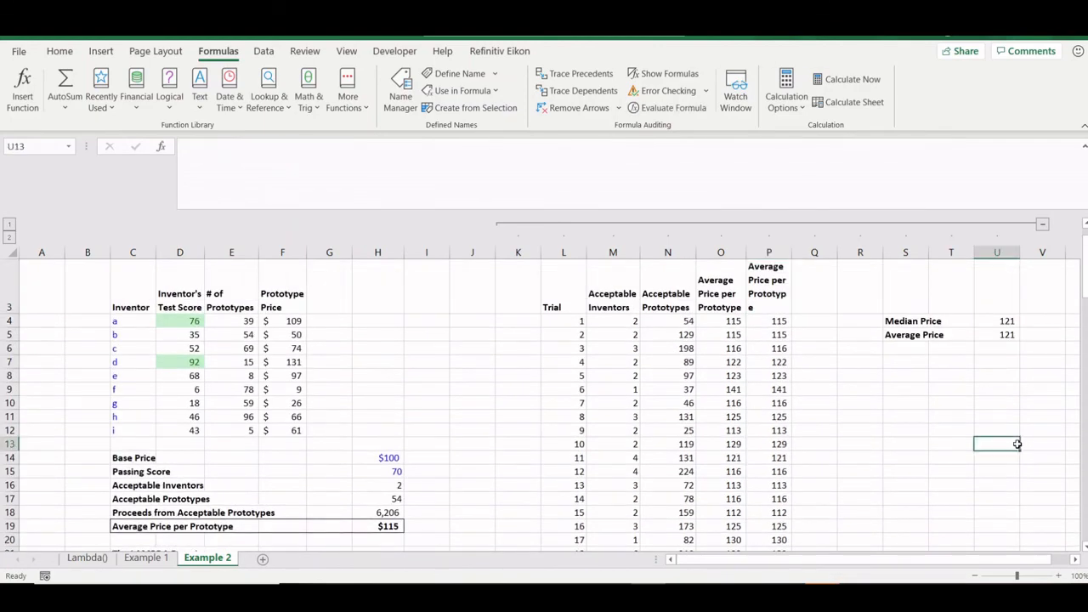
click(1007, 321)
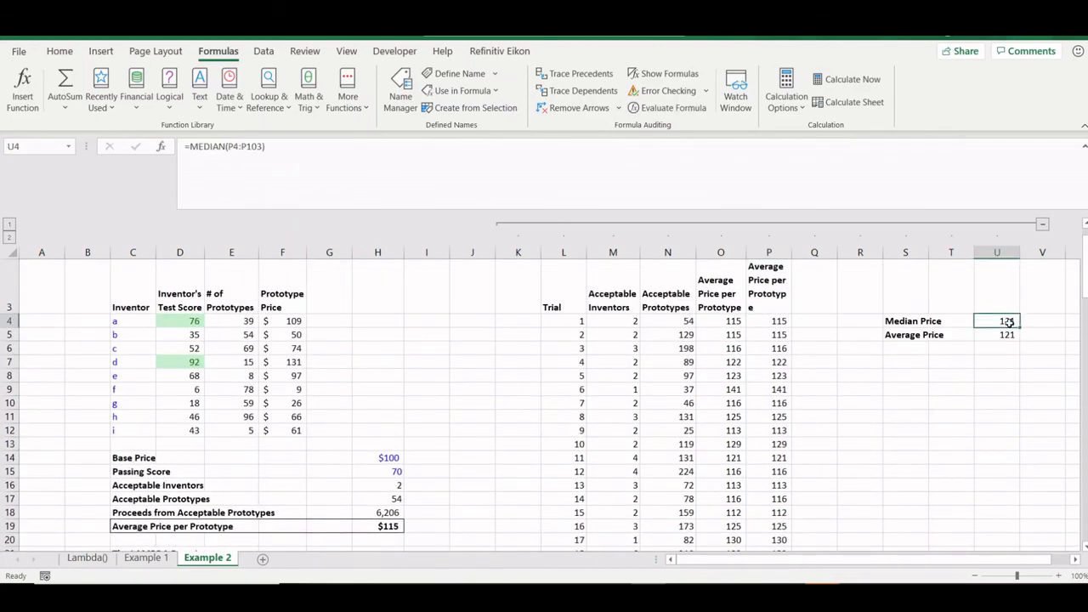